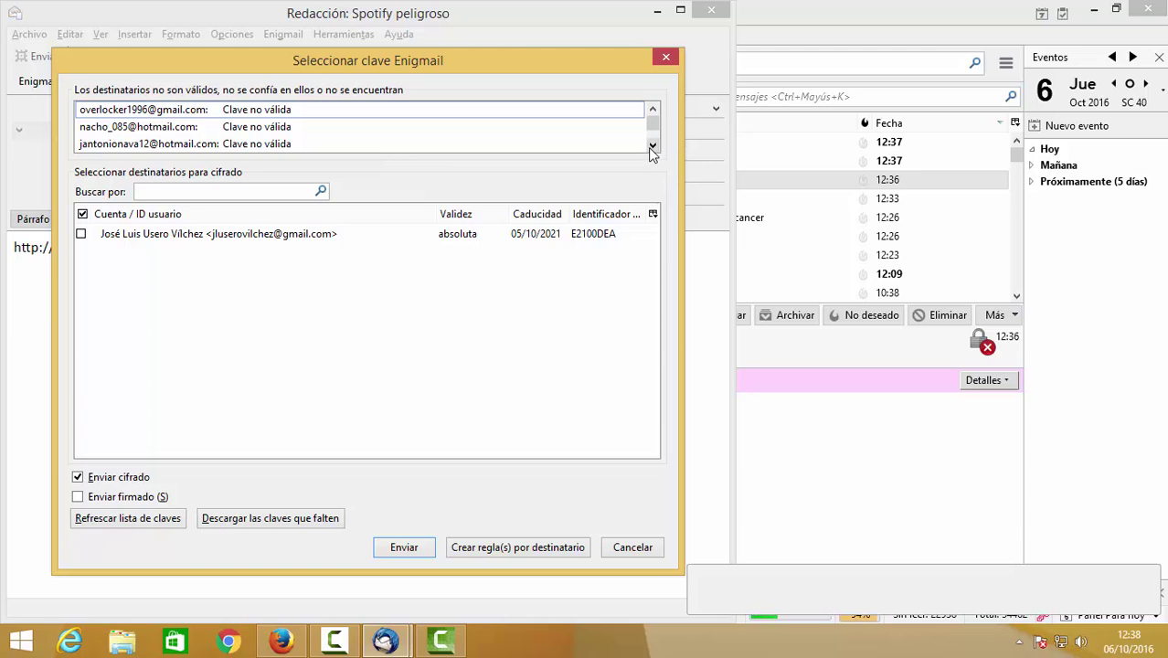
Cancel Enigmail's recipient key selection and return to the 'Spotify peligroso' compose window.
{"action": "left_click", "coordinate": [650, 148]}
{"action": "left_click", "coordinate": [651, 117]}
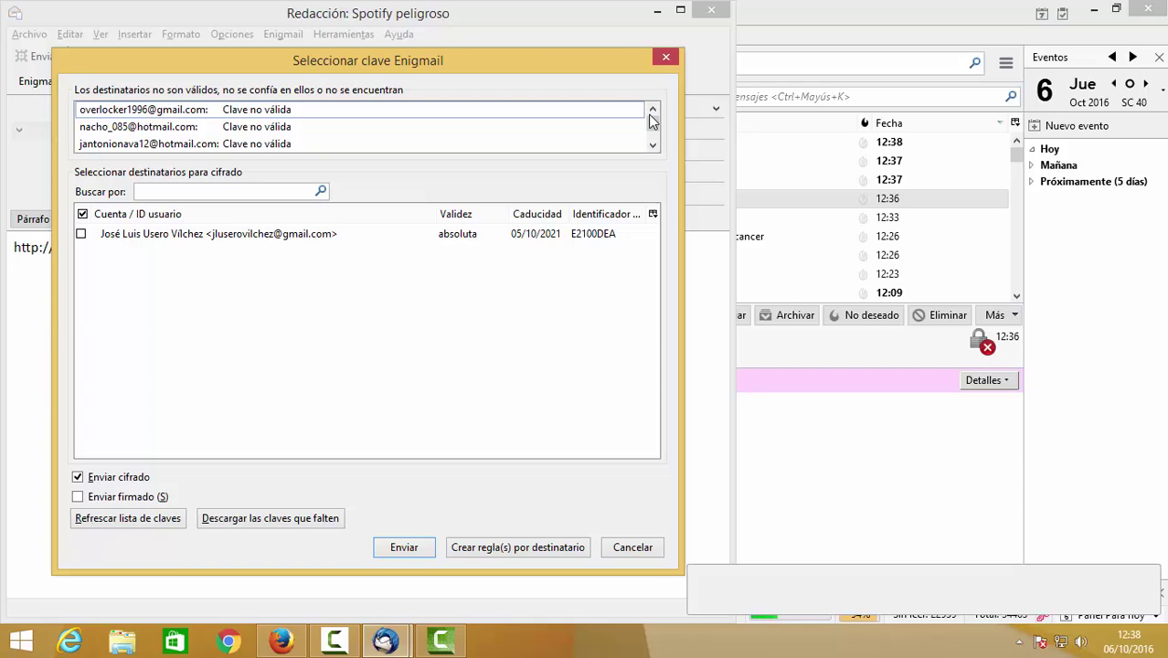
{"action": "left_click", "coordinate": [632, 547]}
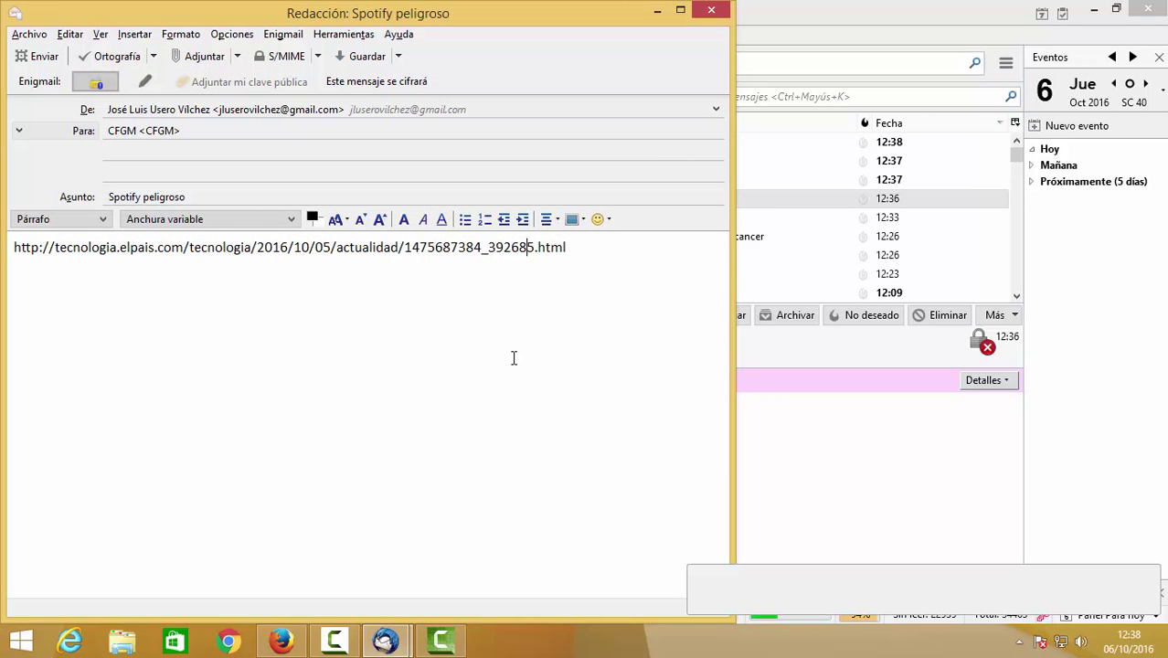
Save the 0xA1D292B3.asc key attachment from the inbox's Clave Pública message to disk.
{"action": "left_click", "coordinate": [792, 193]}
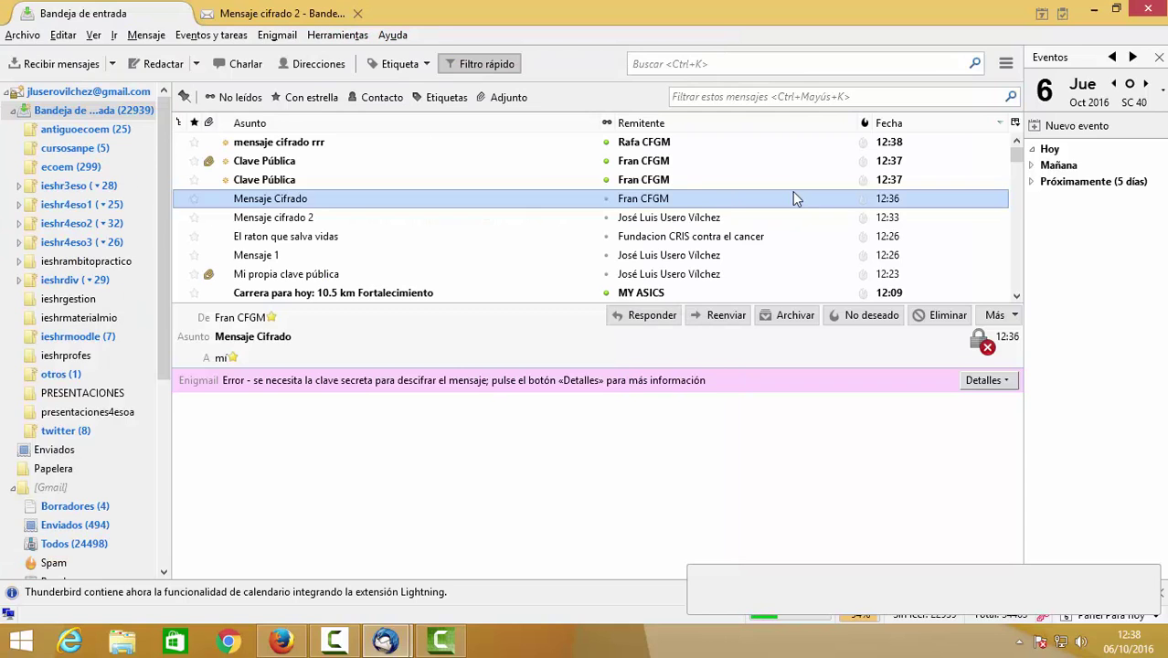
{"action": "left_click", "coordinate": [531, 159]}
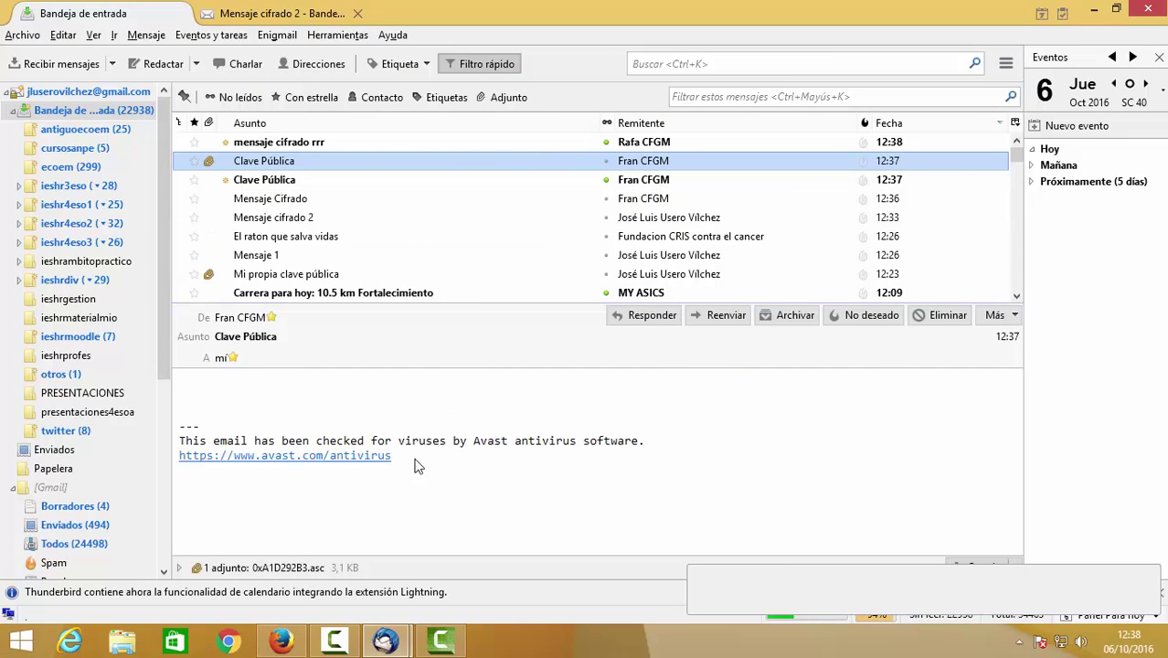
{"action": "left_click", "coordinate": [311, 568]}
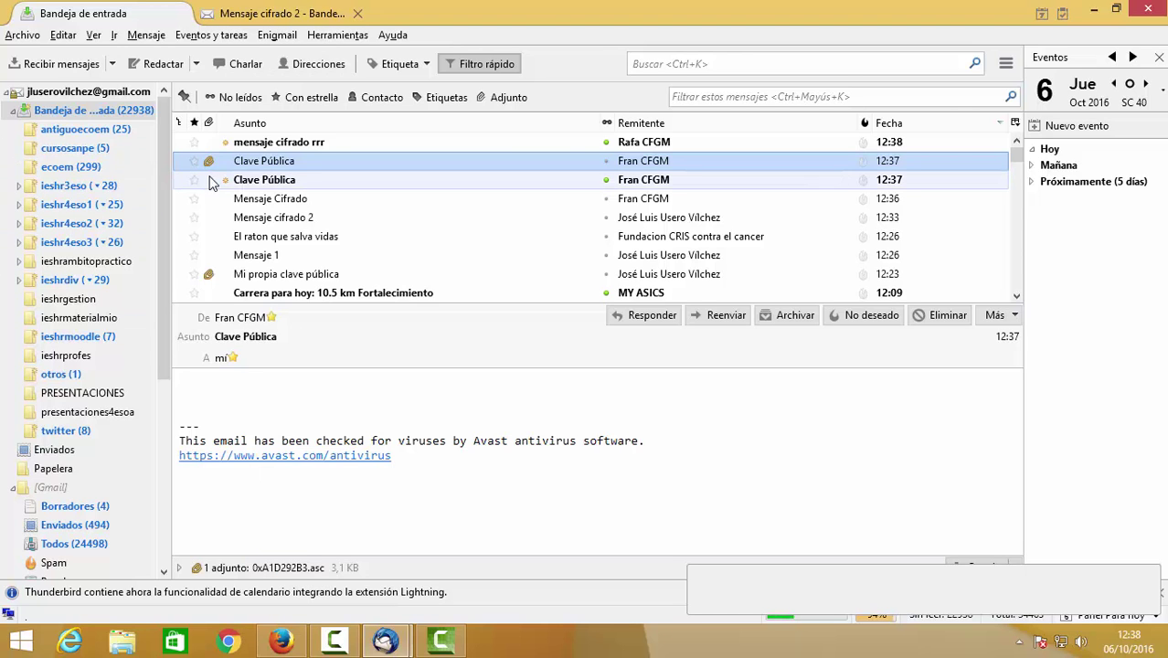
{"action": "double_click", "coordinate": [302, 567]}
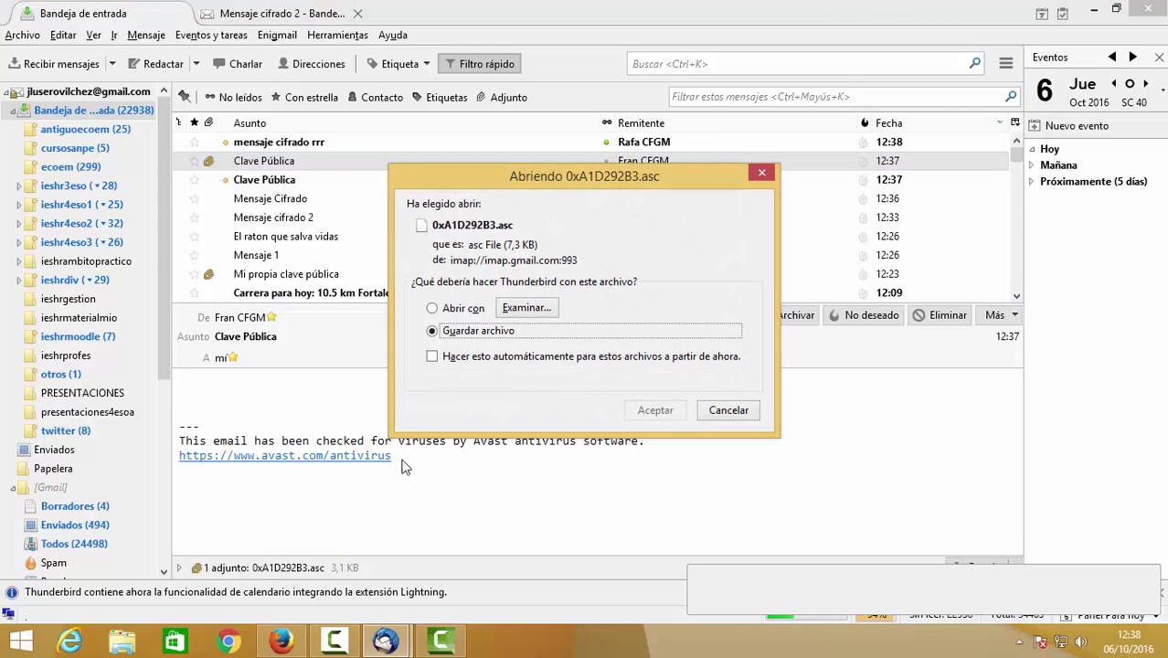
{"action": "left_click", "coordinate": [666, 418]}
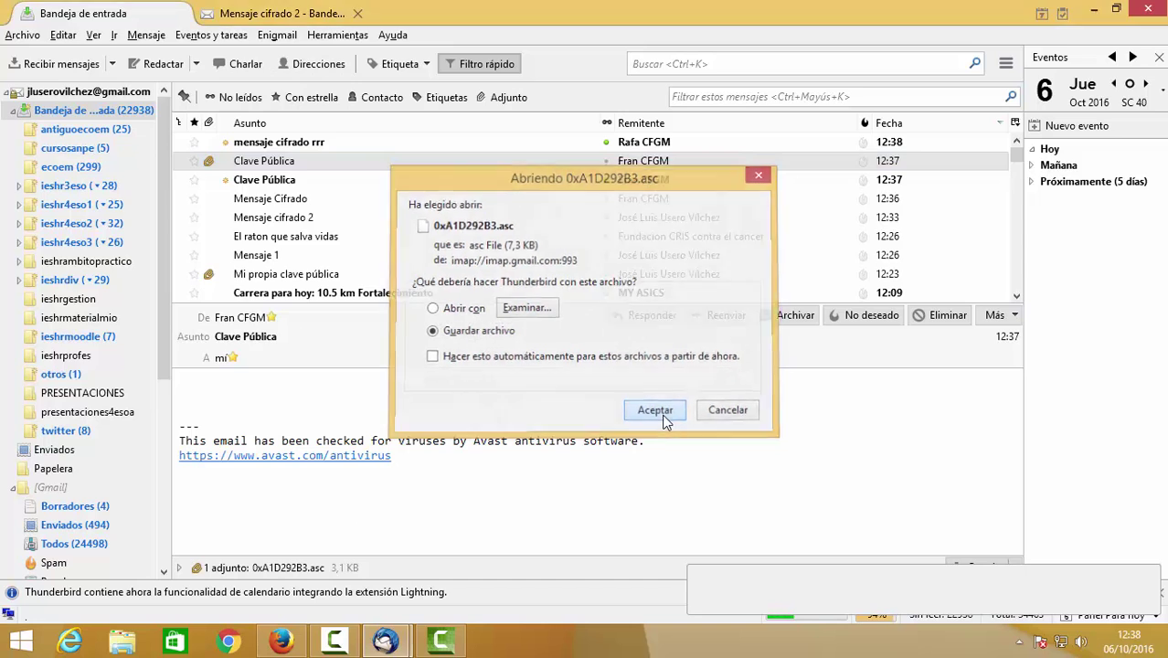
{"action": "left_click", "coordinate": [439, 384]}
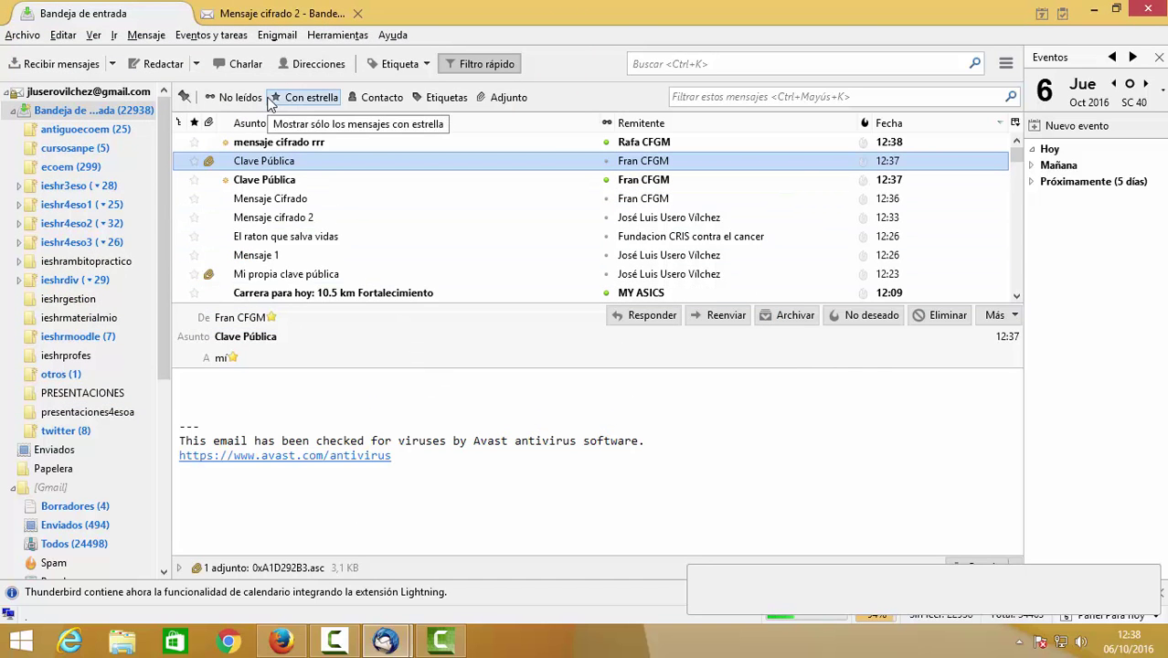
Import 0xA1D292B3.asc from file in Enigmail key management, confirm it, and close the manager.
{"action": "left_click", "coordinate": [272, 39]}
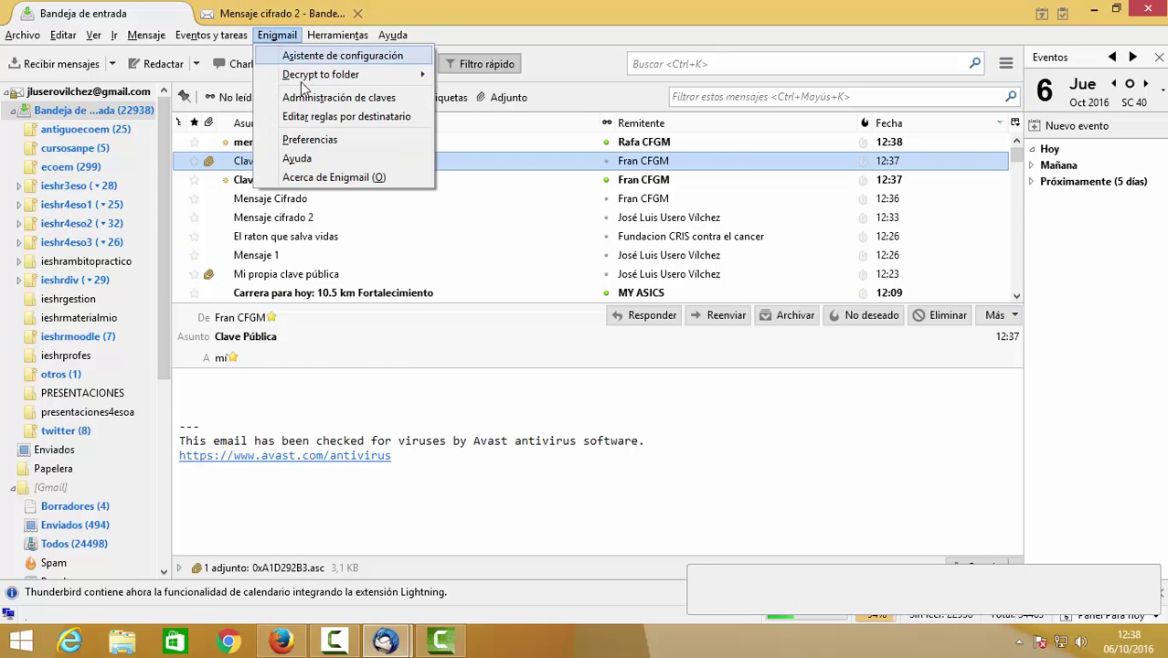
{"action": "left_click", "coordinate": [316, 97]}
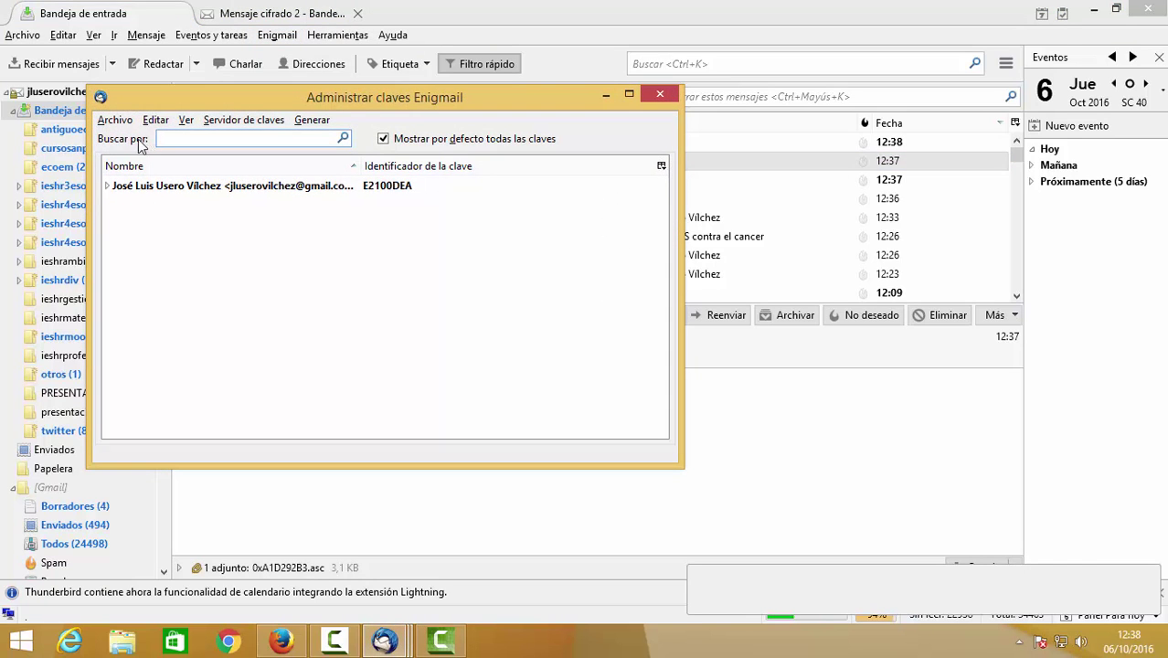
{"action": "left_click", "coordinate": [116, 119]}
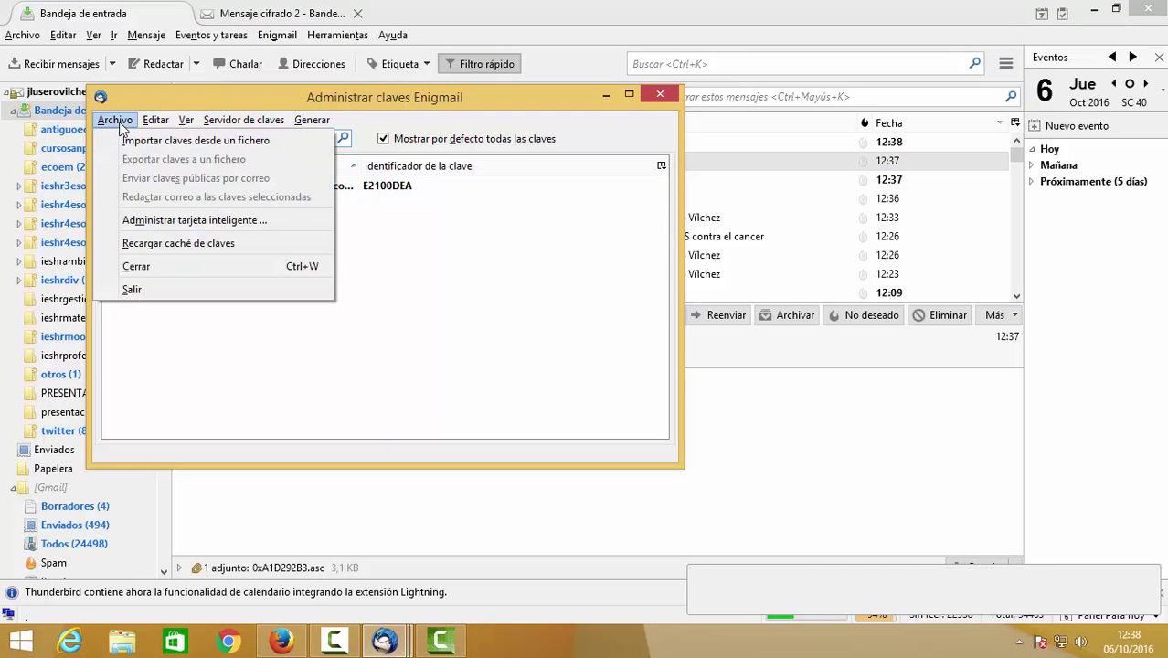
{"action": "left_click", "coordinate": [148, 142]}
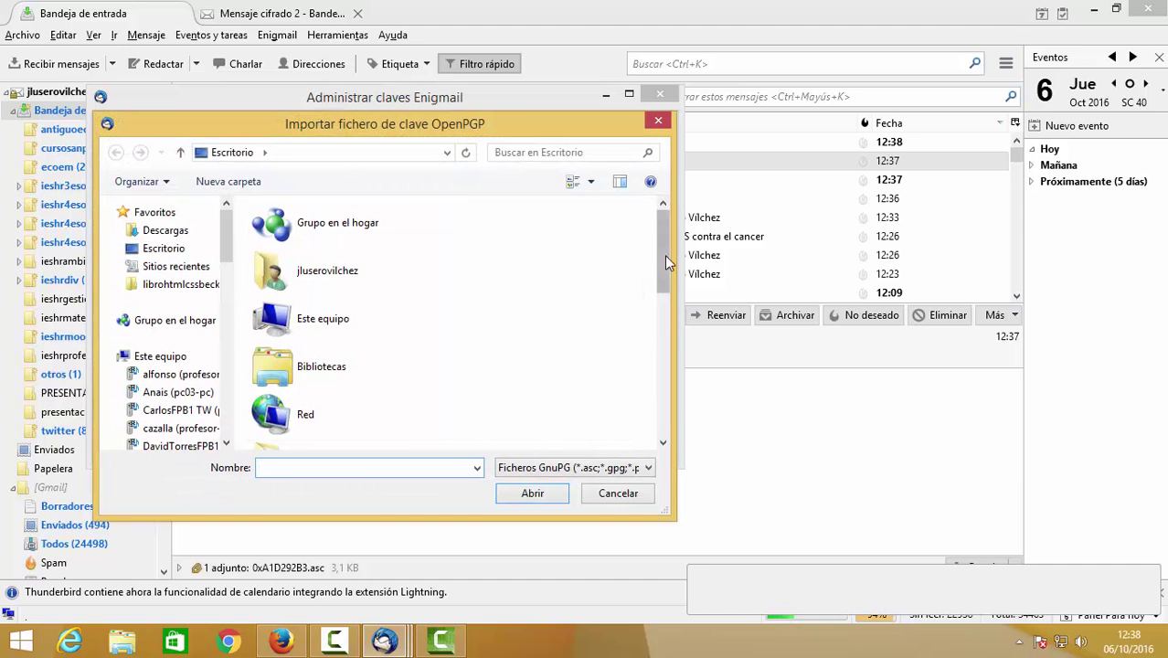
{"action": "left_click_drag", "start_coordinate": [664, 255], "coordinate": [666, 417]}
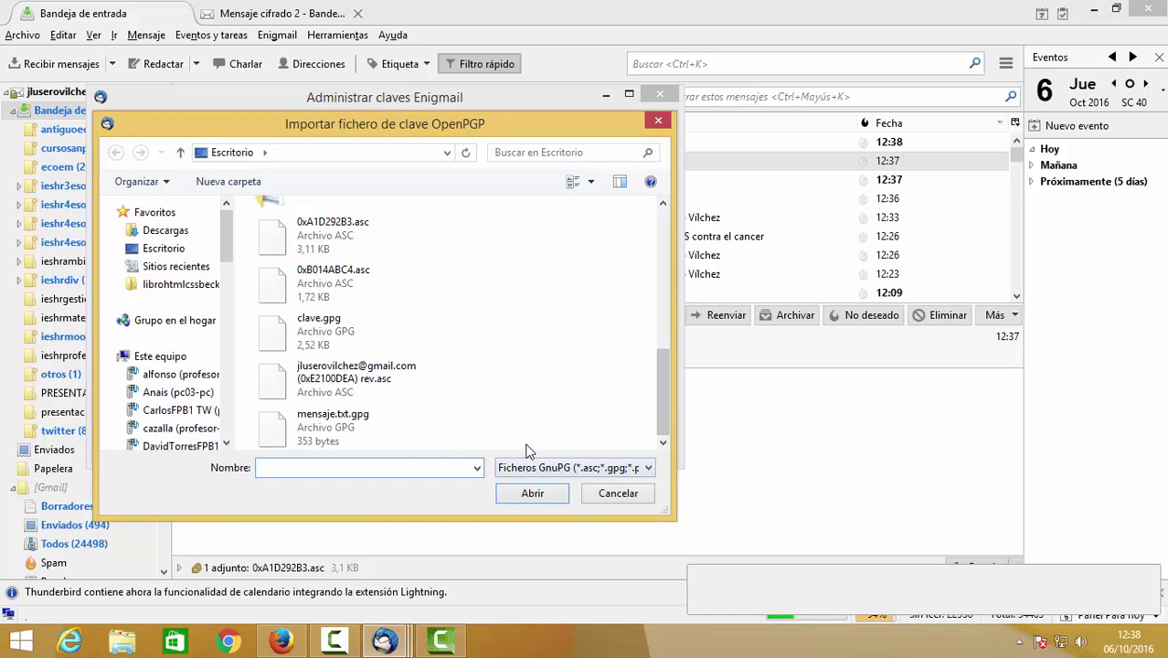
{"action": "left_click", "coordinate": [591, 181]}
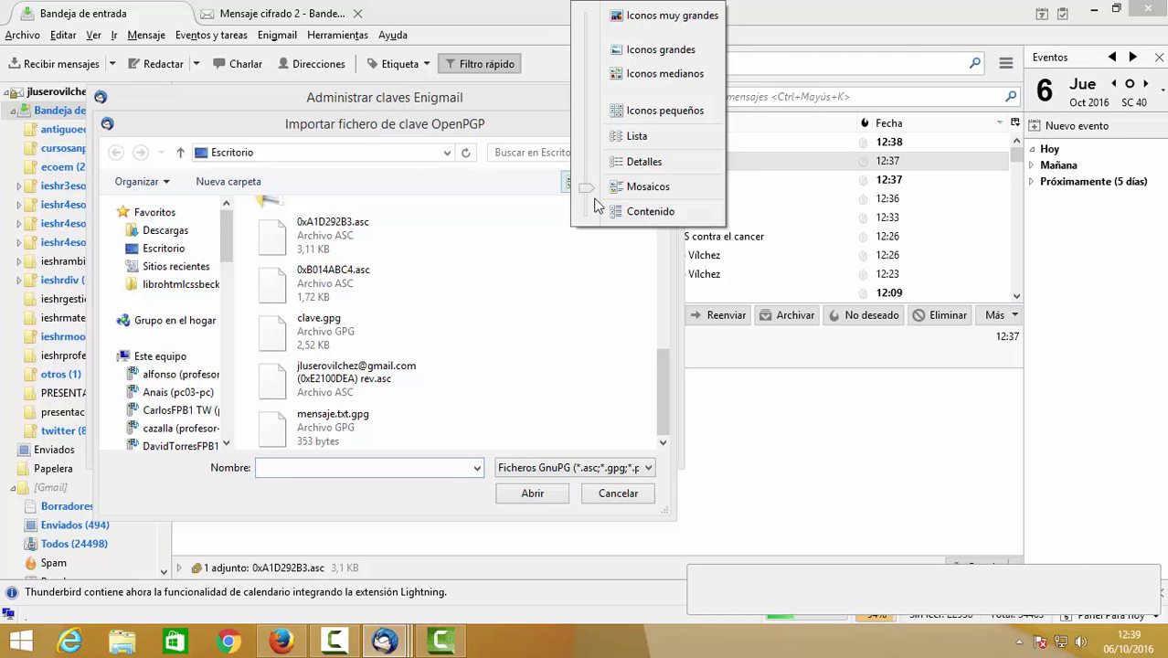
{"action": "left_click", "coordinate": [655, 161]}
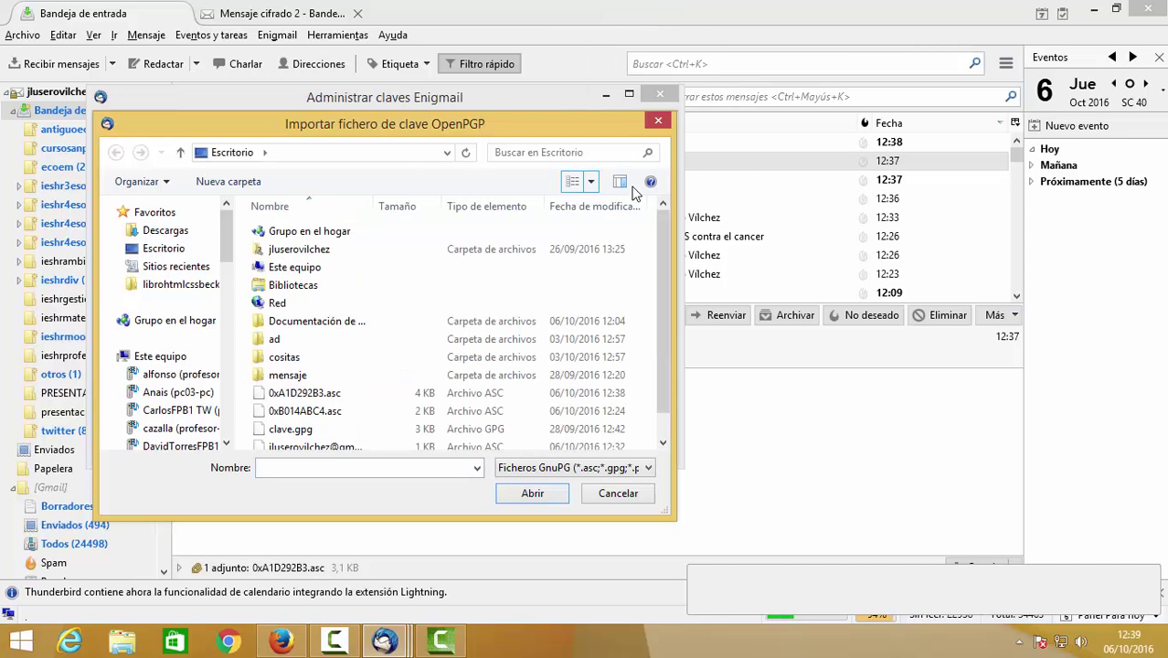
{"action": "double_click", "coordinate": [627, 395]}
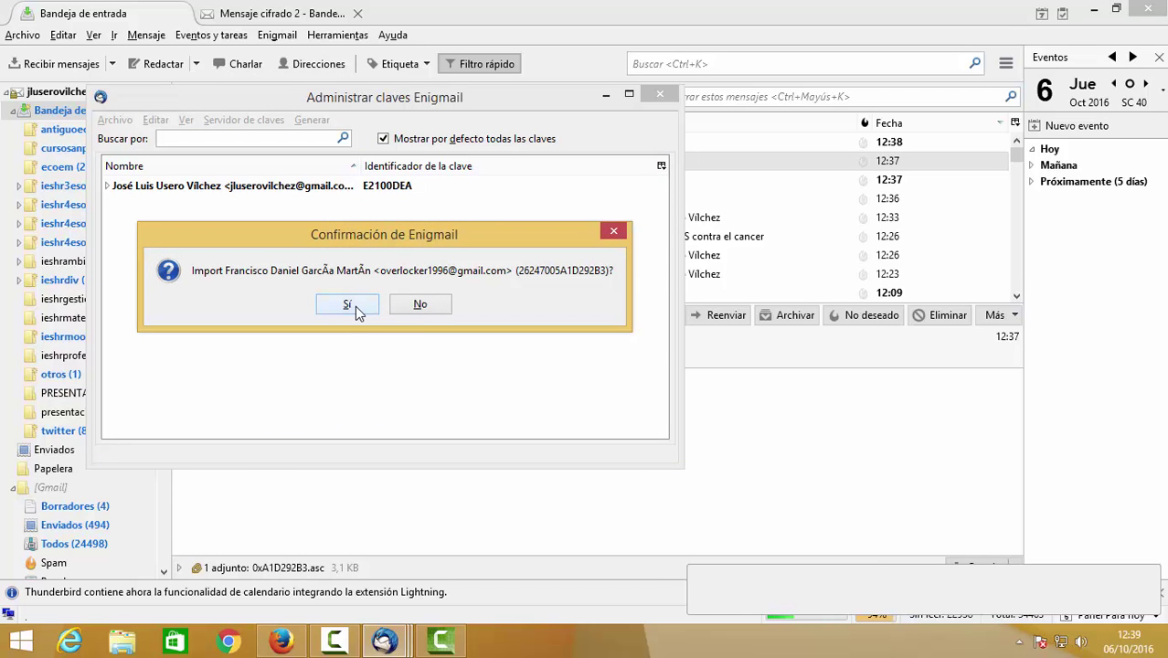
{"action": "left_click", "coordinate": [355, 306]}
{"action": "left_click", "coordinate": [528, 366]}
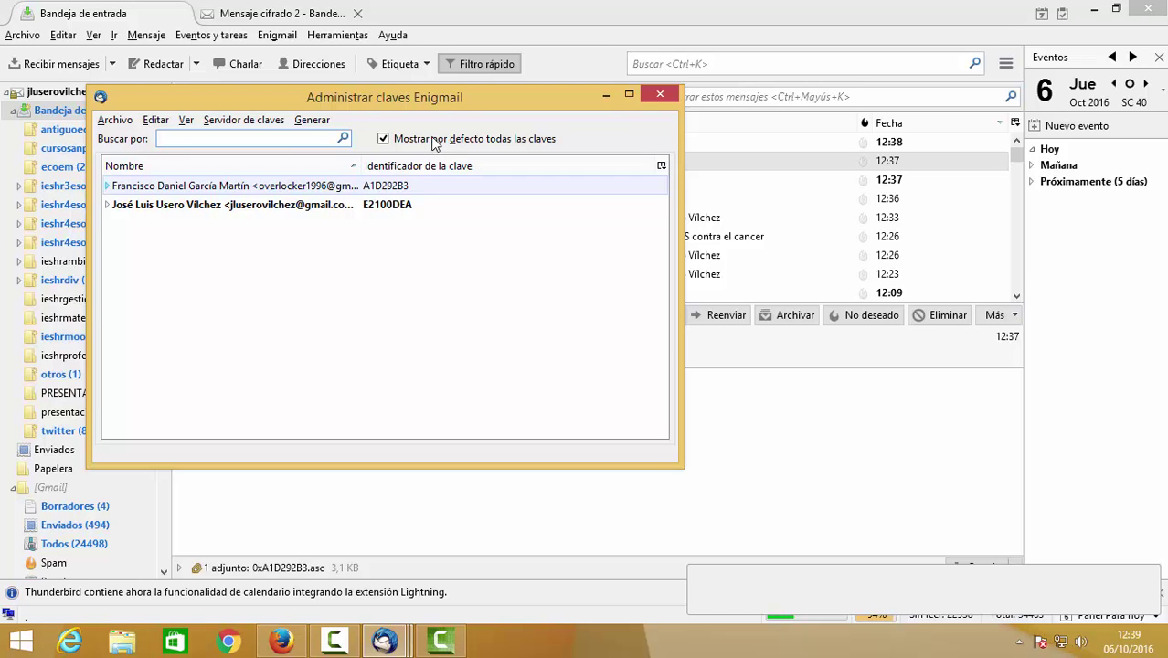
{"action": "left_click", "coordinate": [662, 95]}
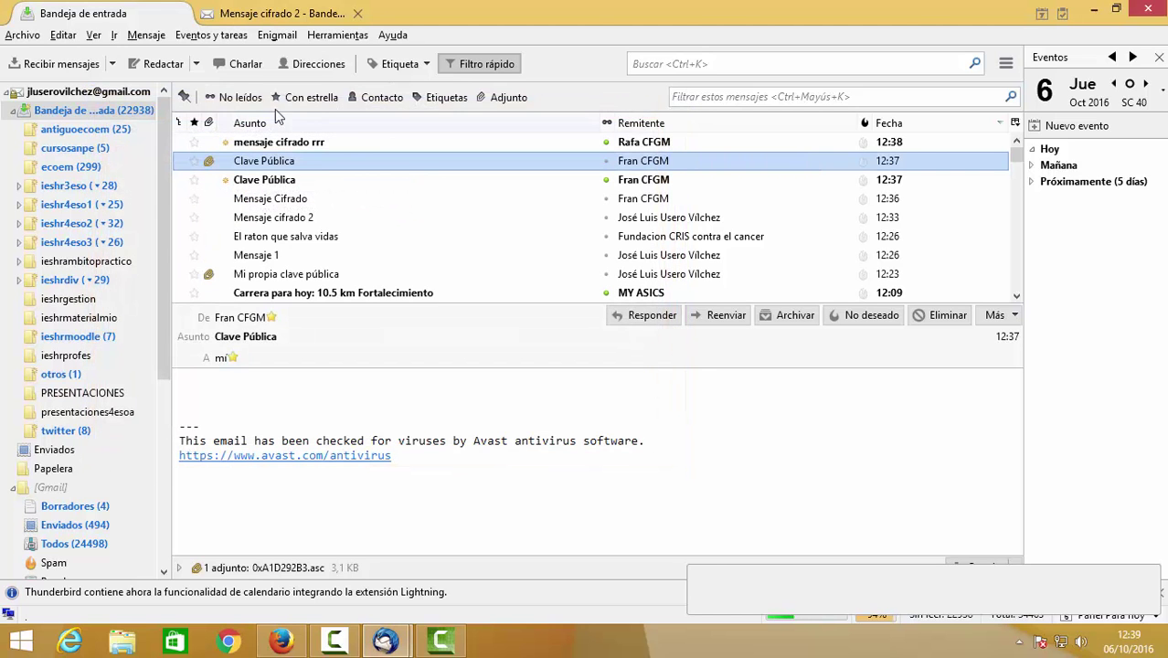
Start a new message to the imported contact with subject 'Eres un crack'.
{"action": "left_click", "coordinate": [160, 63]}
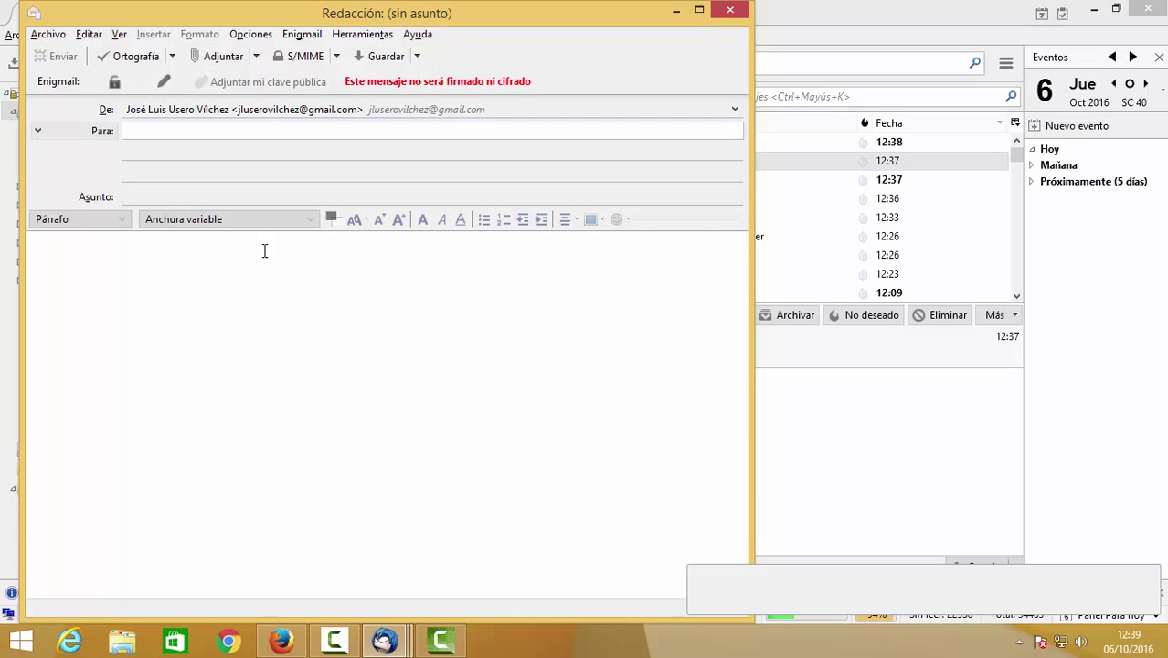
{"action": "type", "text": "o"}
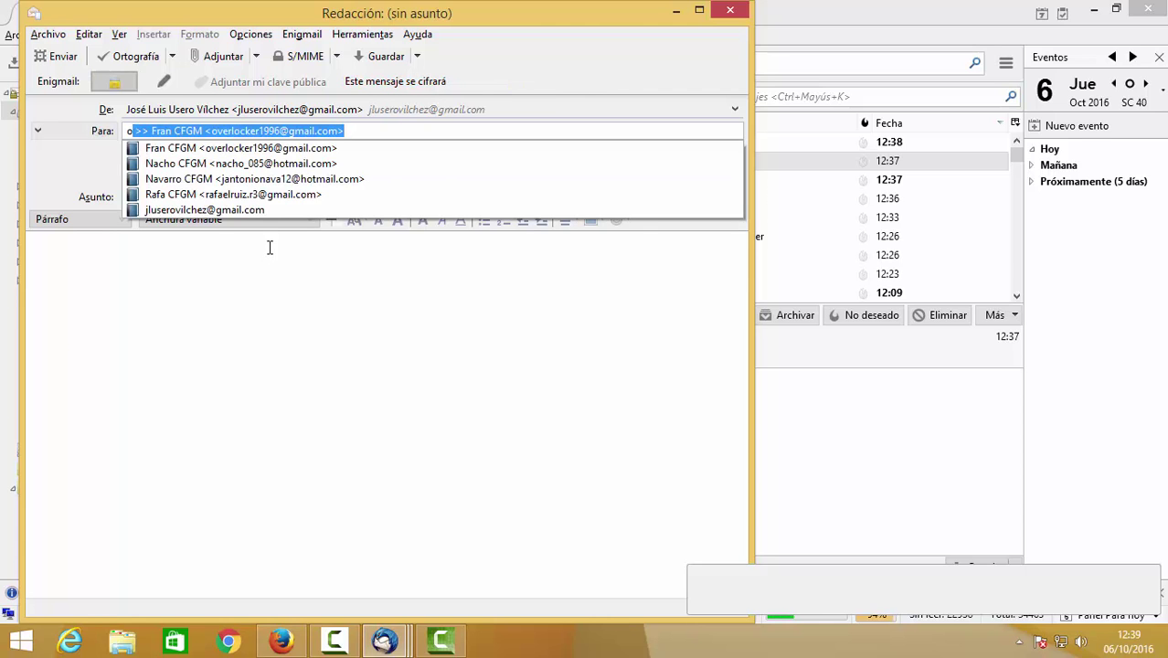
{"action": "left_click", "coordinate": [280, 157]}
{"action": "left_click", "coordinate": [260, 192]}
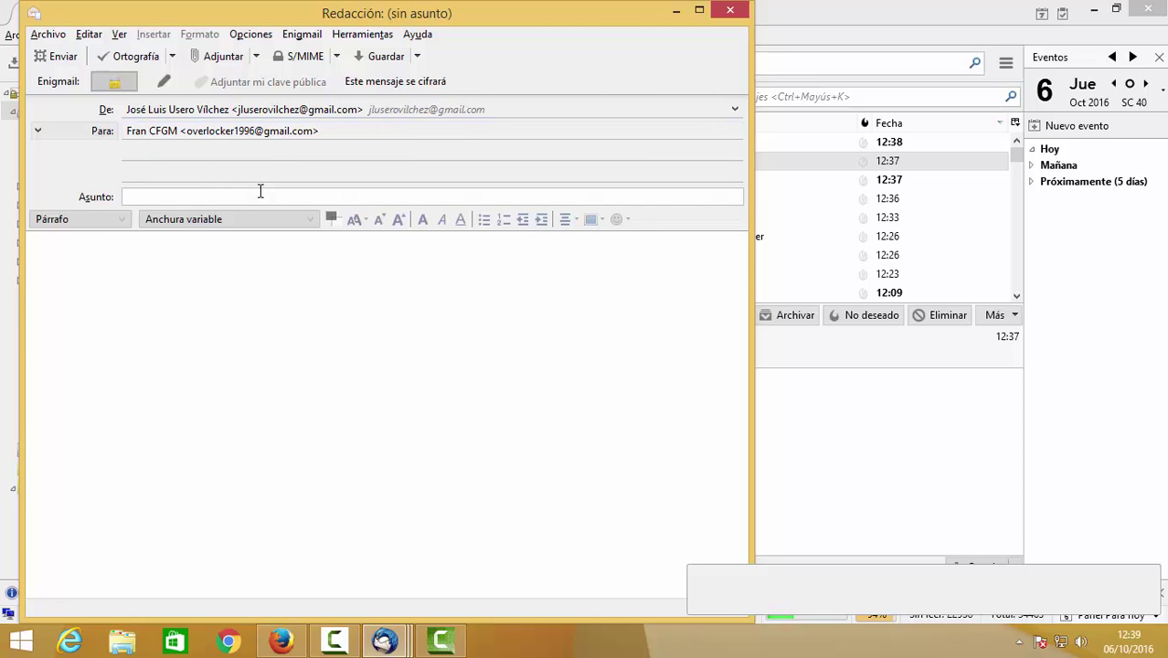
{"action": "type", "text": "Hola"}
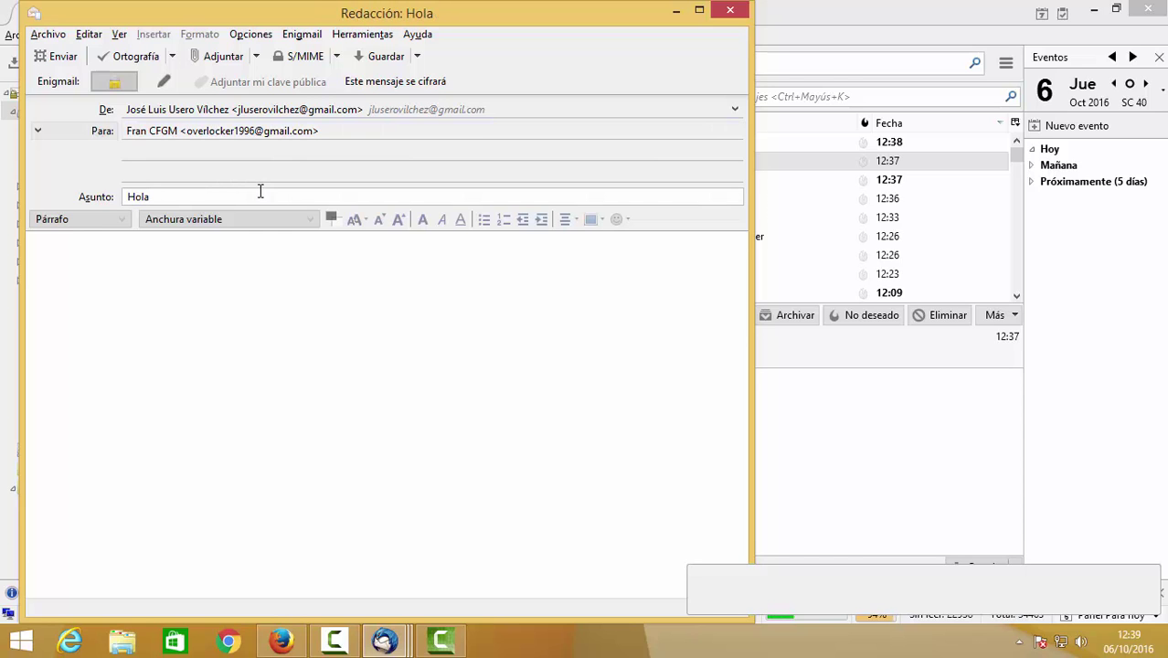
{"action": "key", "text": "BackSpace"}
{"action": "key", "text": "BackSpace"}
{"action": "key", "text": "BackSpace"}
{"action": "key", "text": "BackSpace"}
{"action": "type", "text": "Ere"}
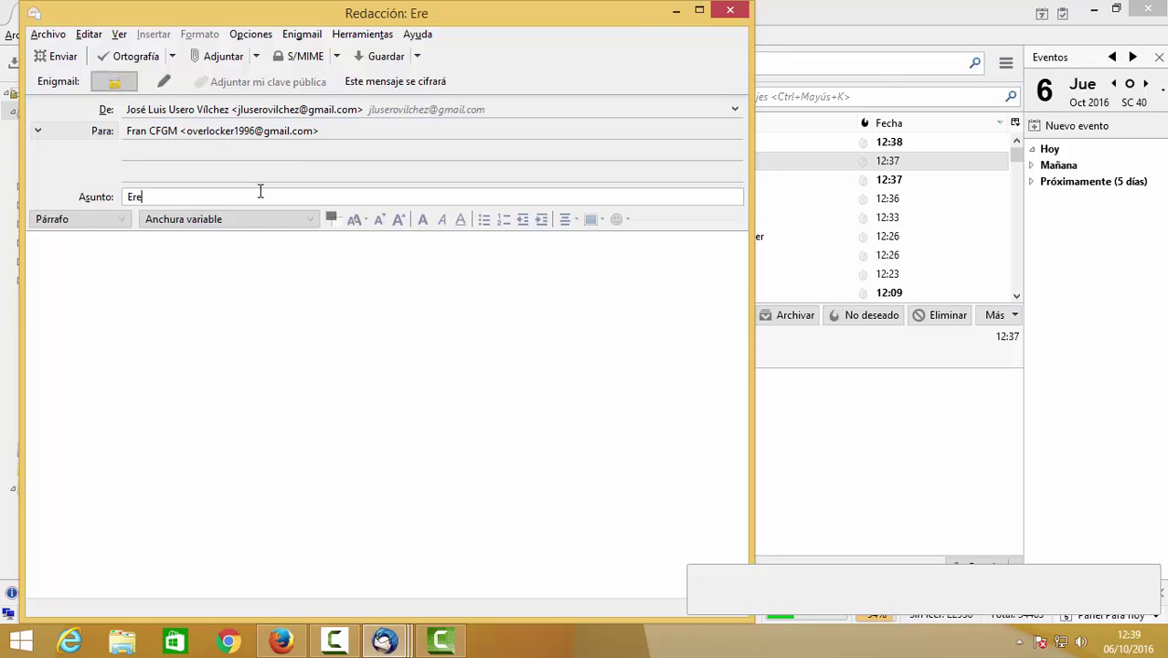
{"action": "type", "text": "s un crack"}
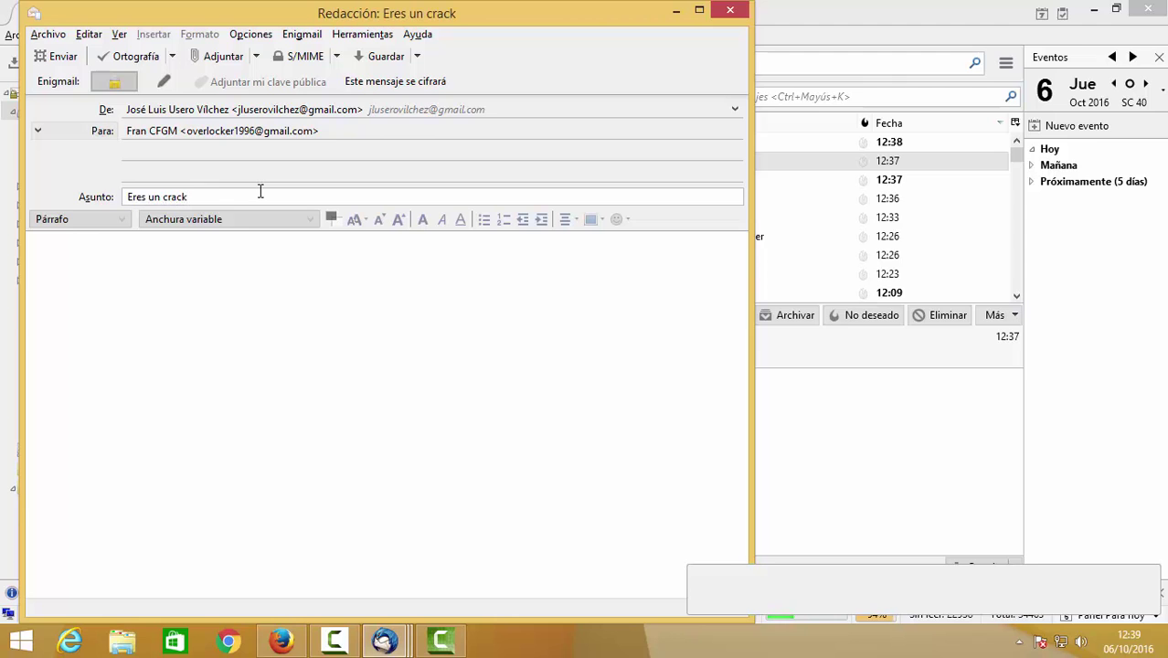
Copy 'Eres un crack' into the body and send the message encrypted.
{"action": "key", "text": "ctrl+a"}
{"action": "key", "text": "ctrl+c"}
{"action": "left_click", "coordinate": [311, 307]}
{"action": "key", "text": "ctrl+v"}
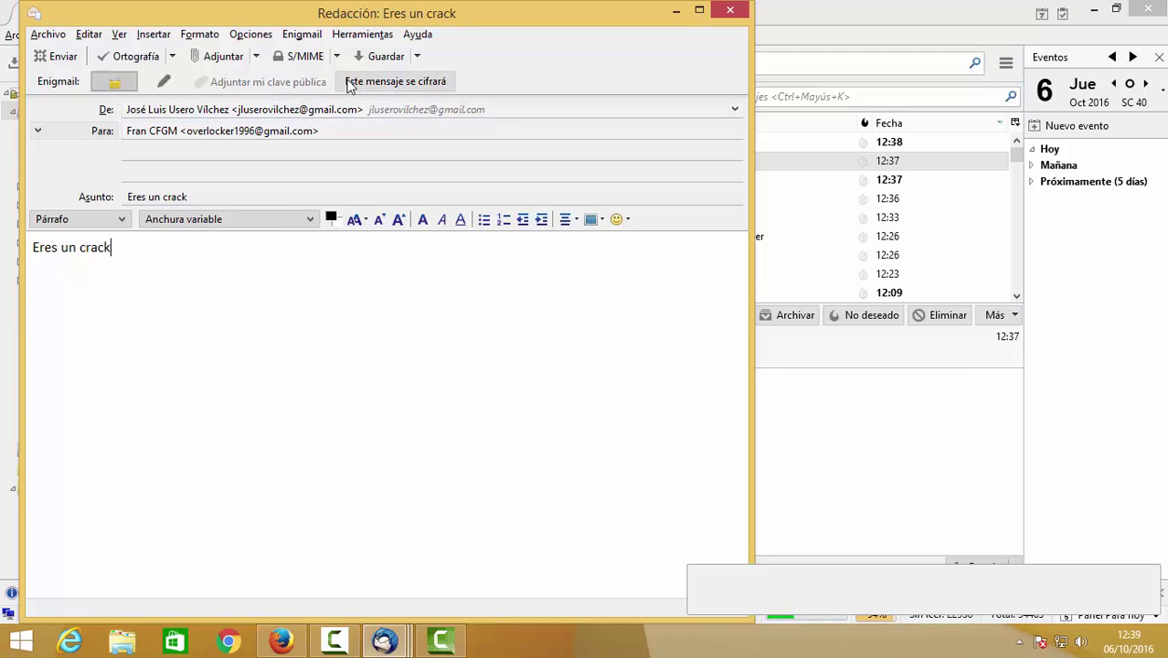
{"action": "left_click", "coordinate": [72, 65]}
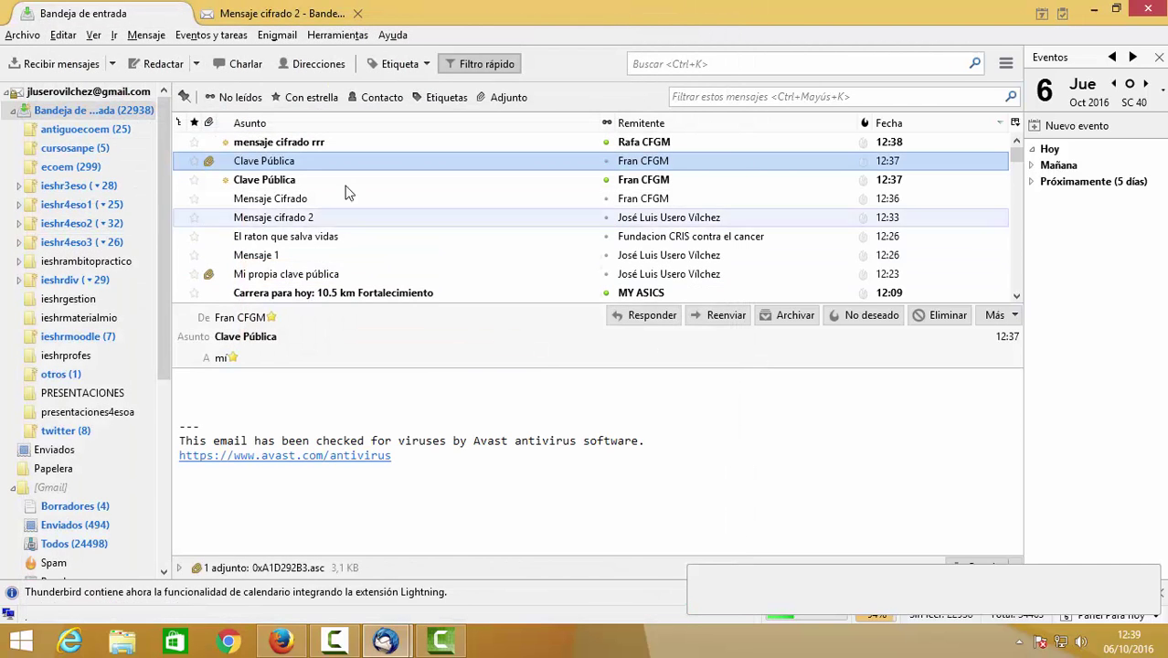
Open 'mensaje cifrado rrr' in its own tab and view its Enigmail security information.
{"action": "left_click", "coordinate": [345, 146]}
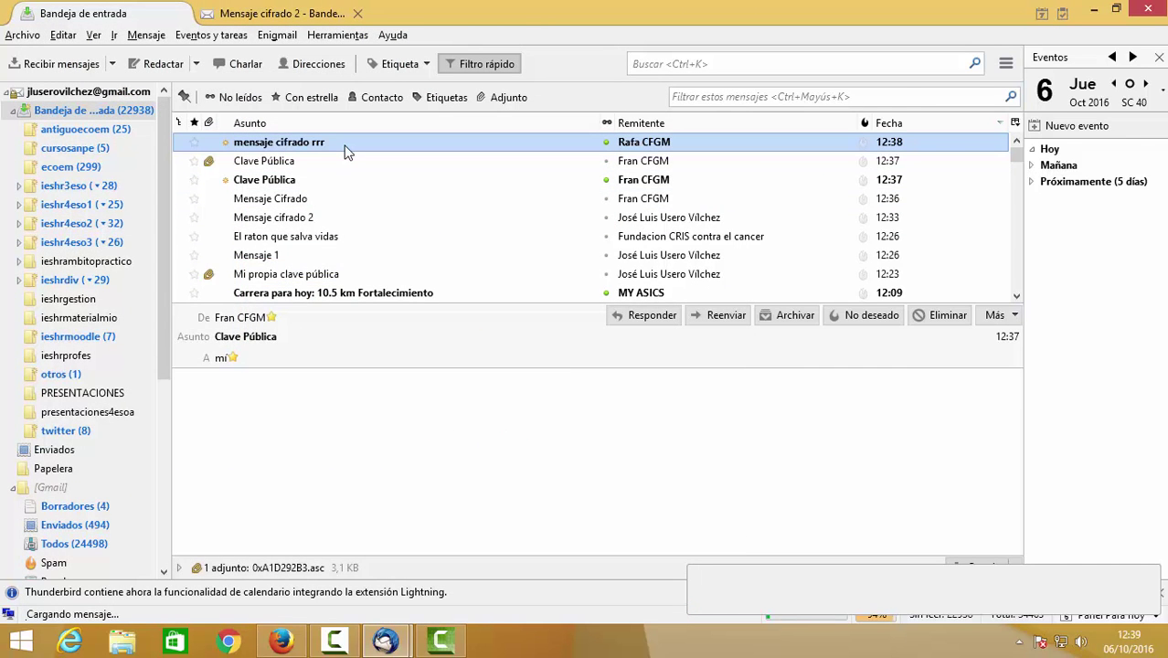
{"action": "double_click", "coordinate": [345, 146]}
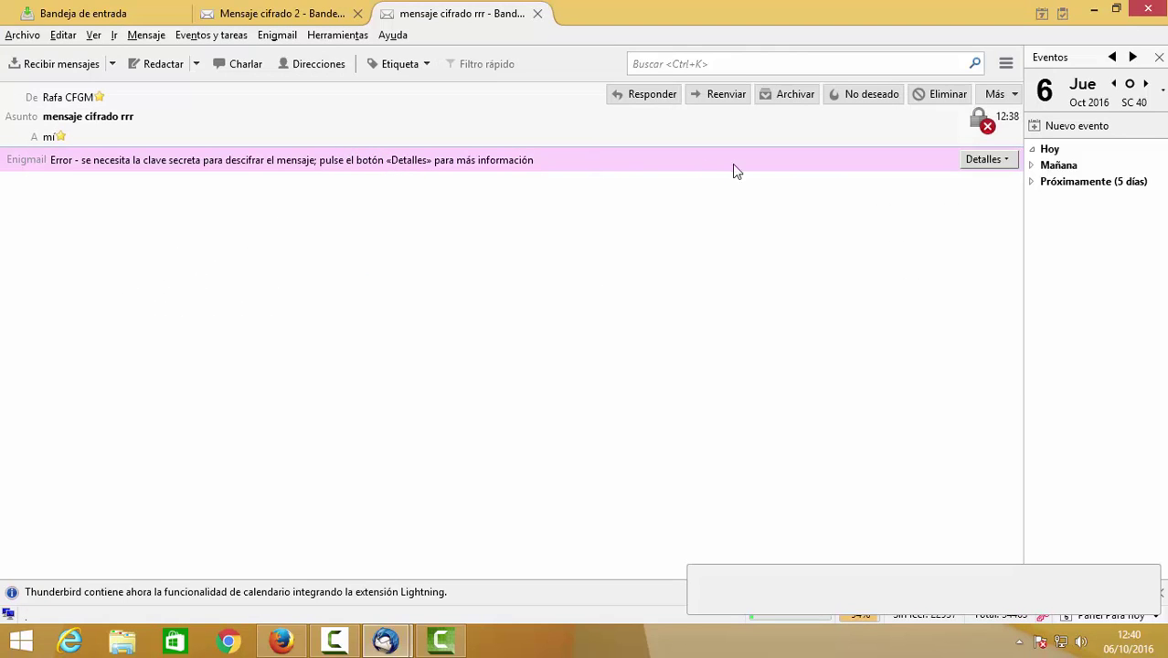
{"action": "left_click", "coordinate": [987, 161]}
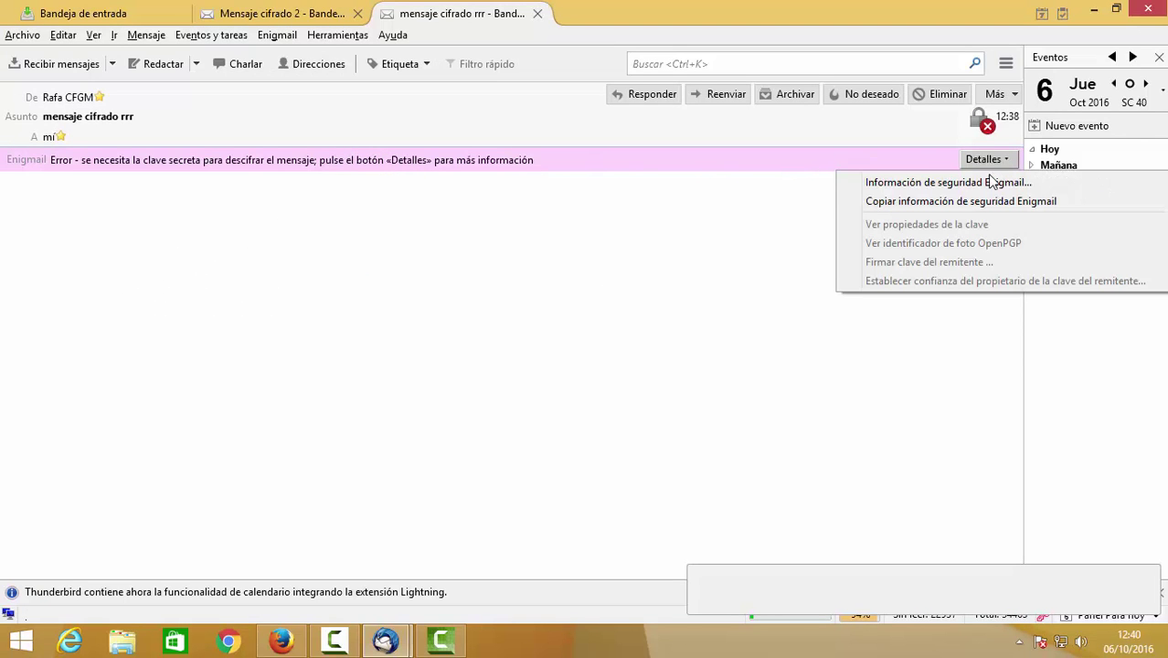
{"action": "left_click", "coordinate": [990, 182]}
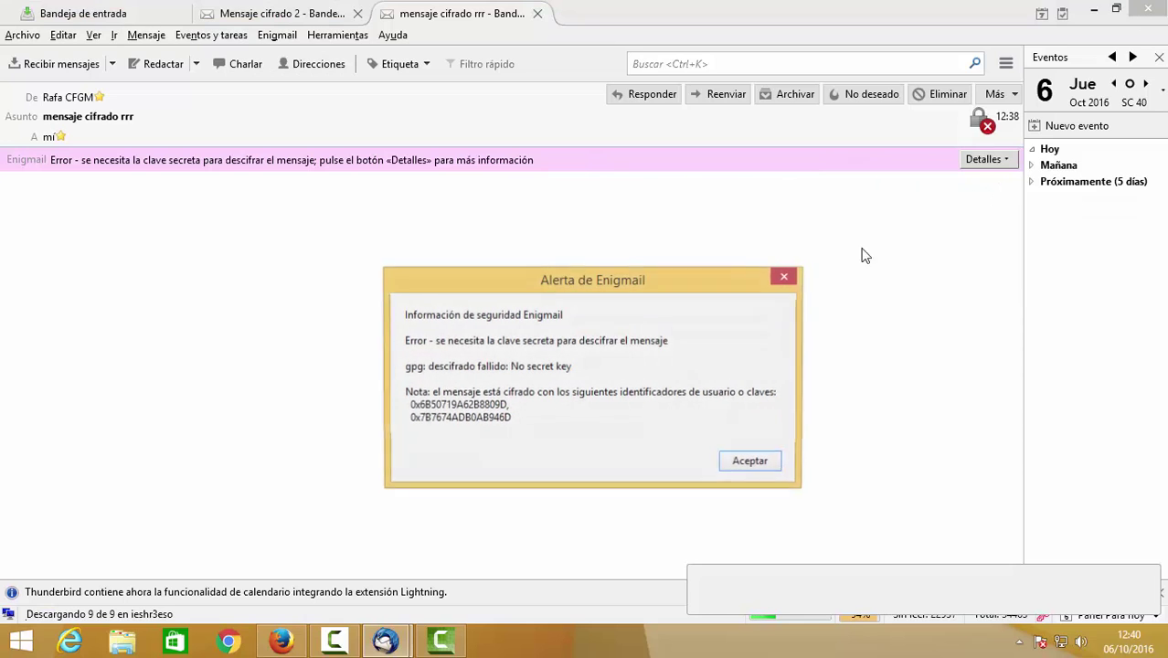
{"action": "left_click", "coordinate": [753, 463]}
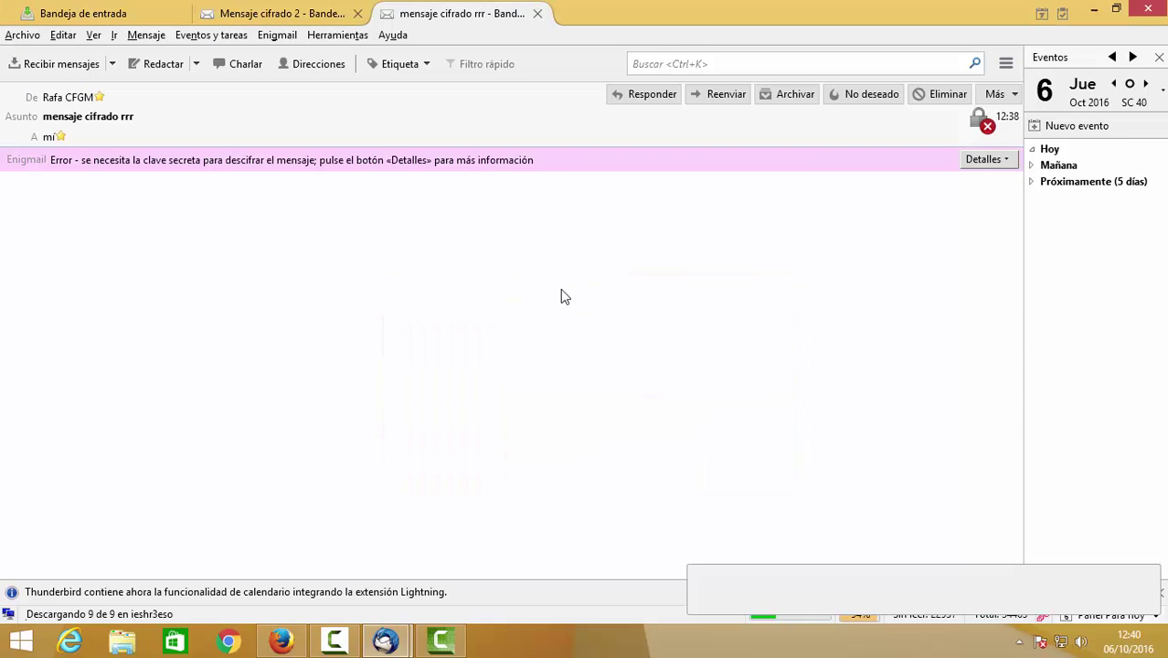
Expand the first key in Enigmail key management, then close the manager and message tab.
{"action": "left_click", "coordinate": [278, 36]}
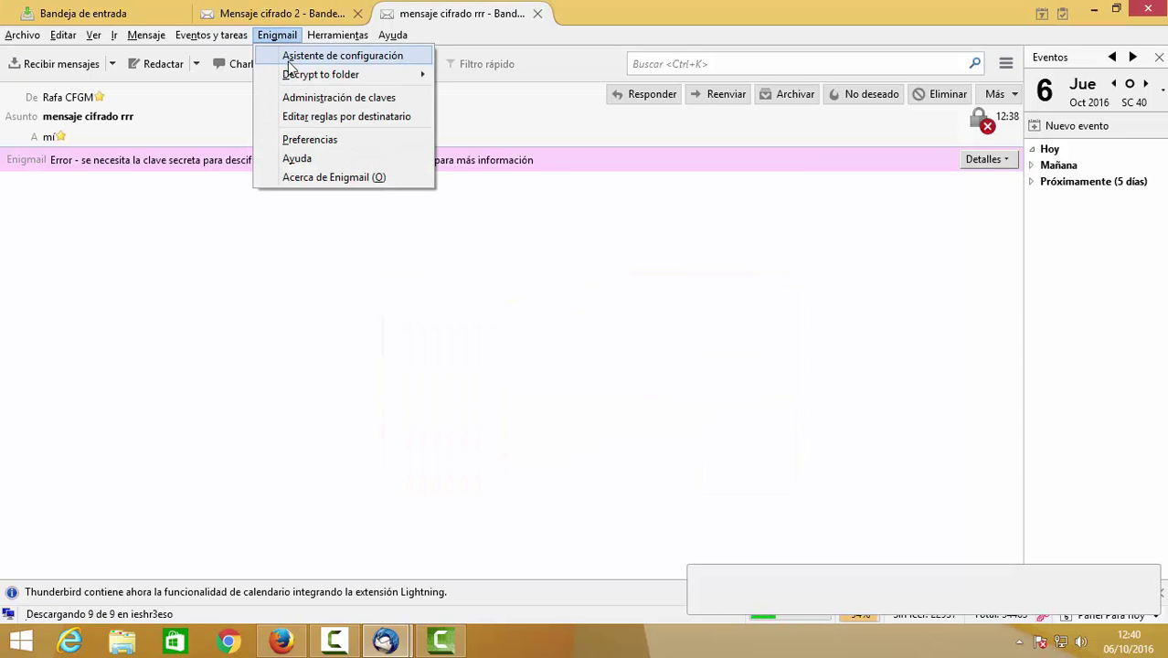
{"action": "left_click", "coordinate": [313, 98]}
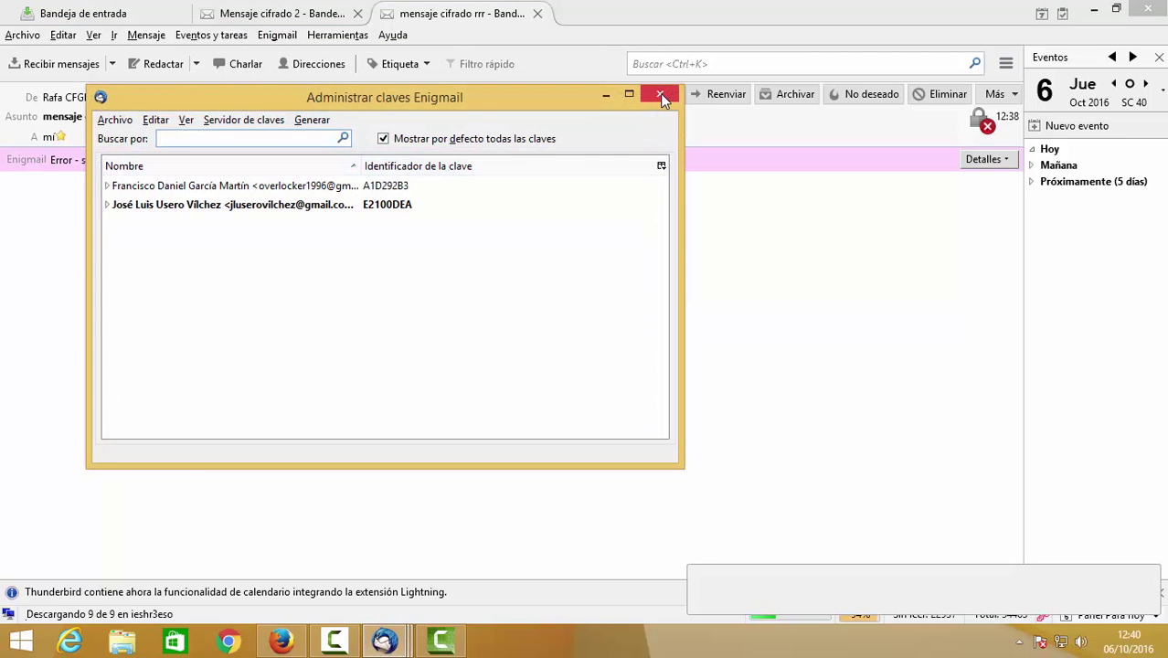
{"action": "left_click", "coordinate": [393, 185]}
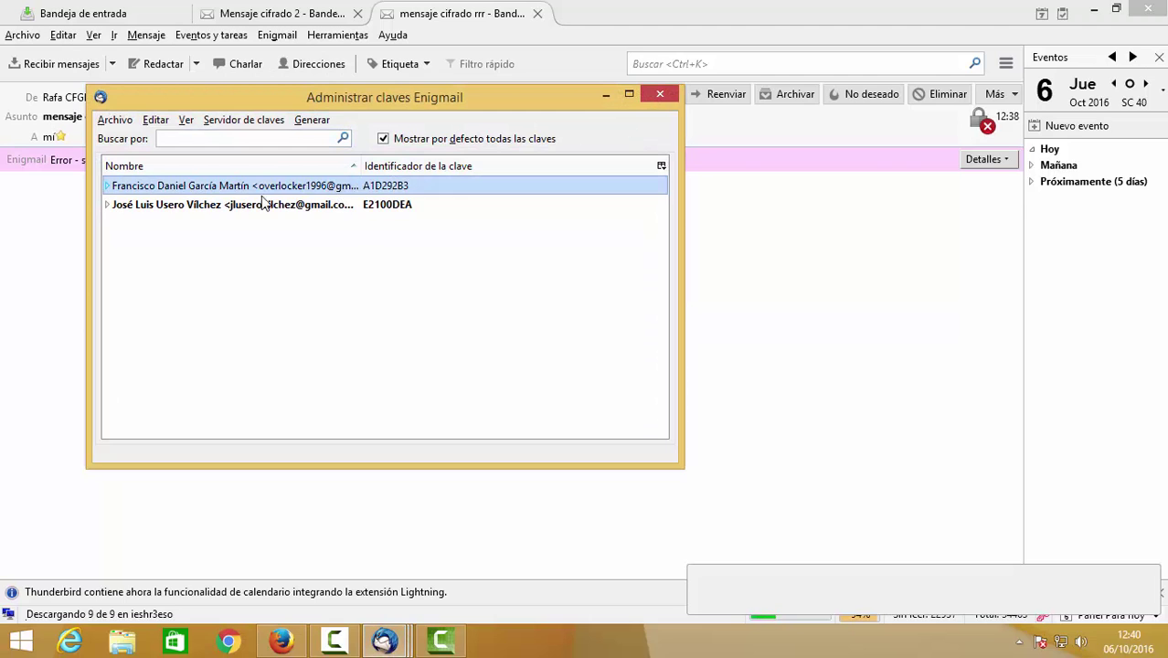
{"action": "left_click", "coordinate": [107, 187]}
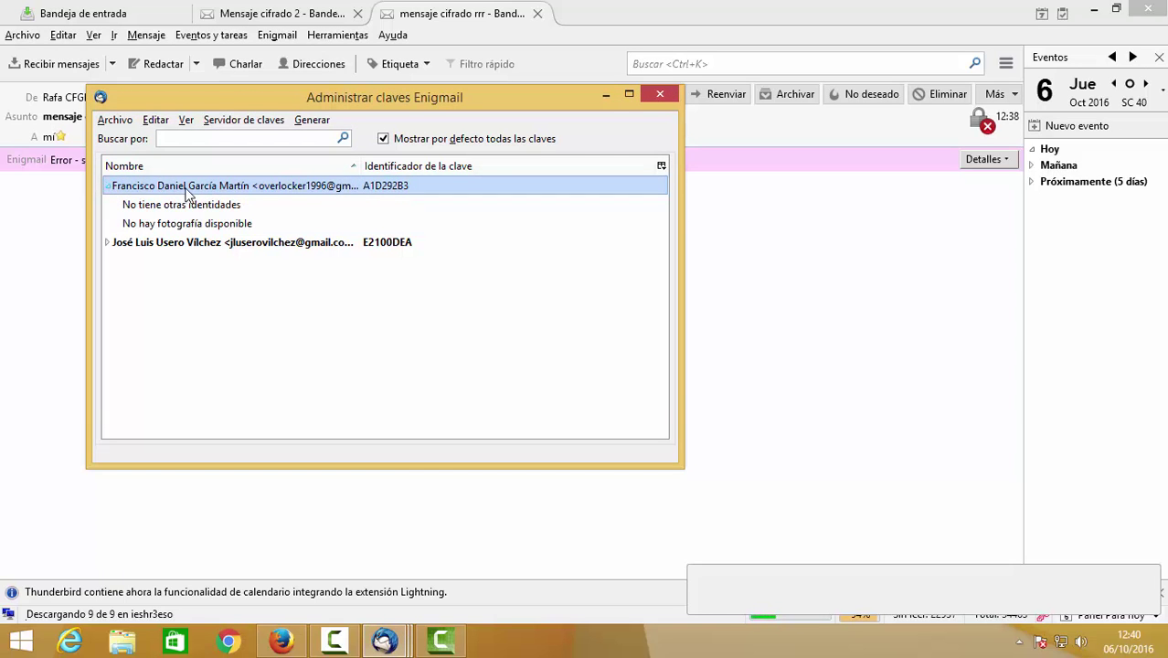
{"action": "left_click", "coordinate": [660, 94]}
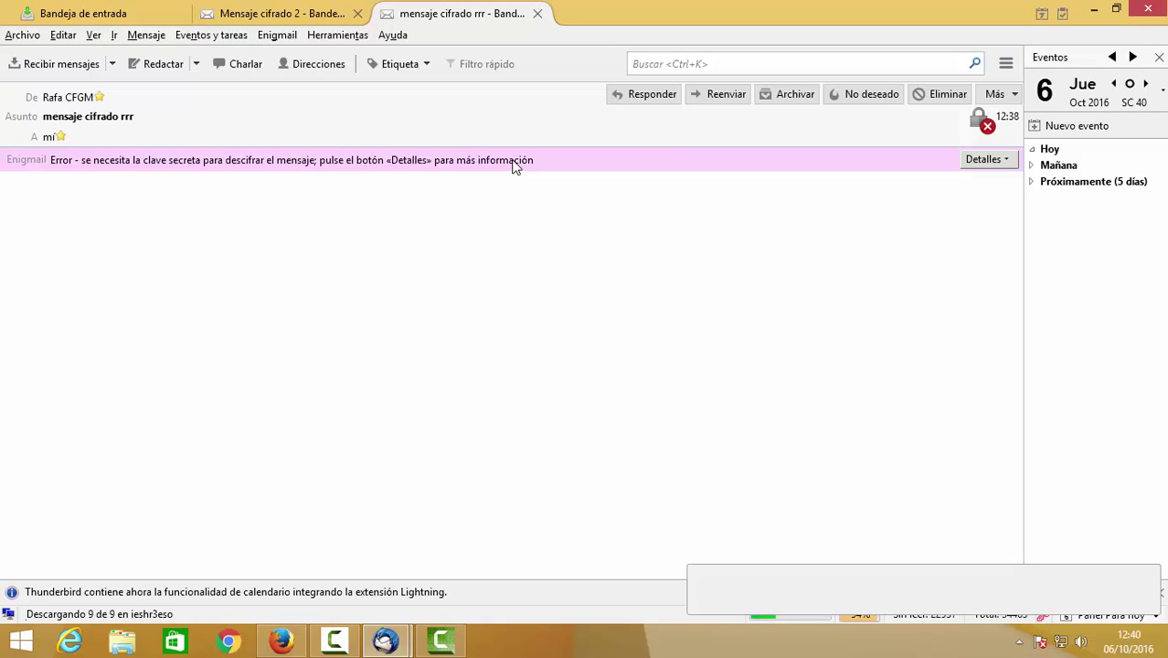
{"action": "left_click", "coordinate": [537, 14]}
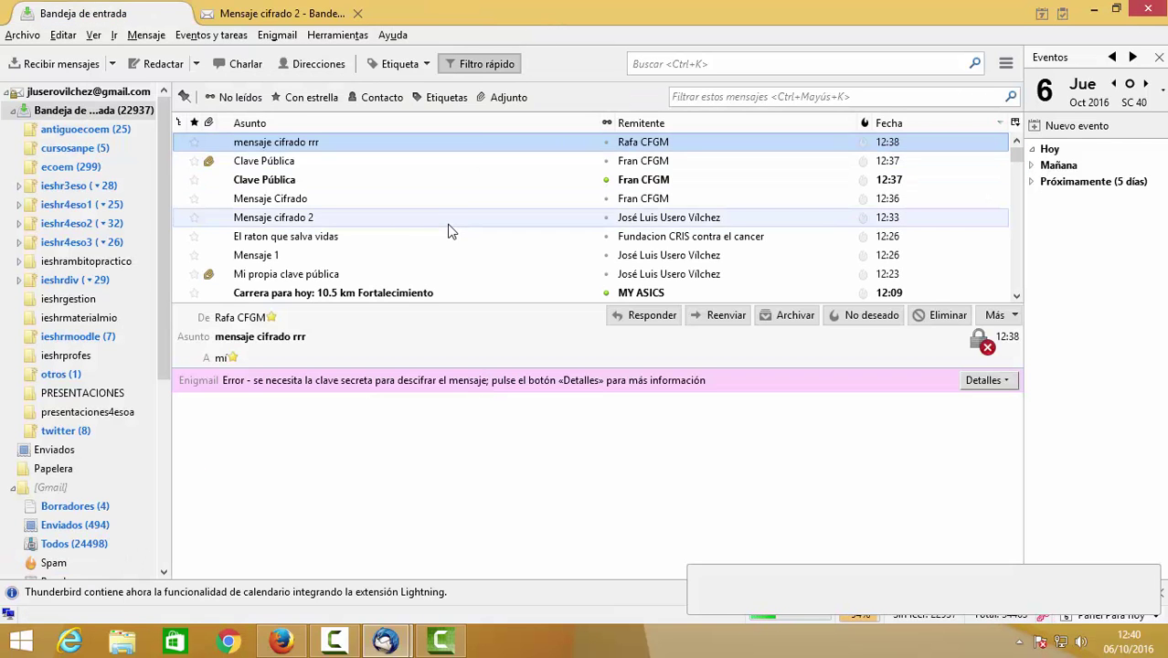
Open the Mensaje Cifrado message in its own tab.
{"action": "left_click", "coordinate": [513, 162]}
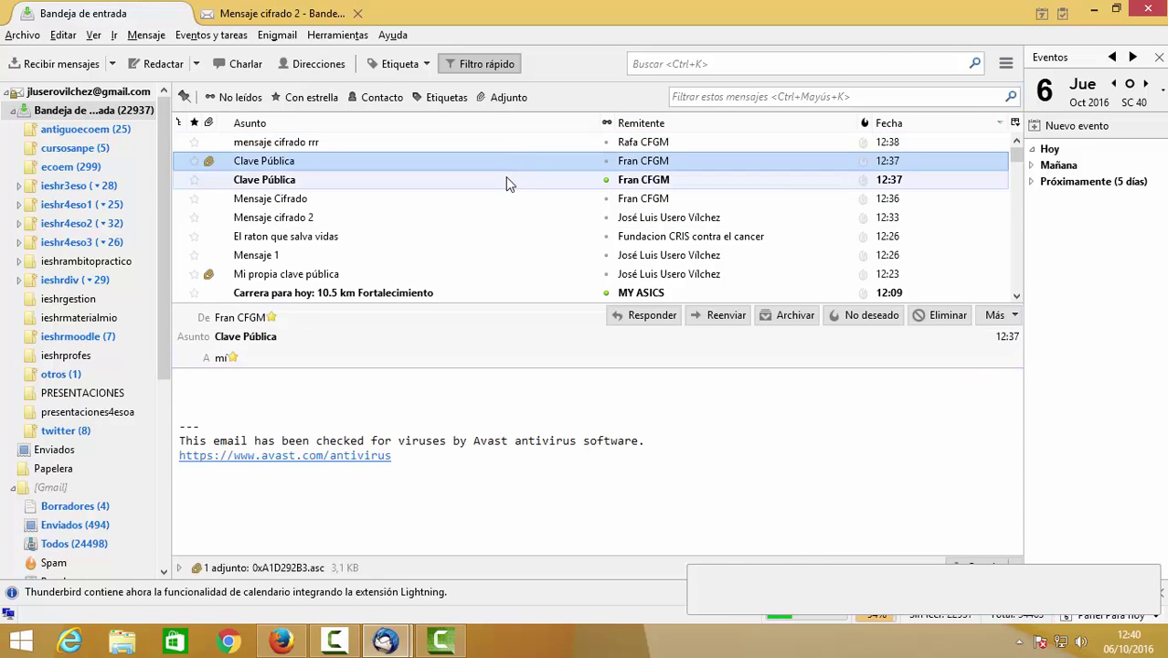
{"action": "left_click", "coordinate": [505, 179]}
{"action": "left_click", "coordinate": [493, 203]}
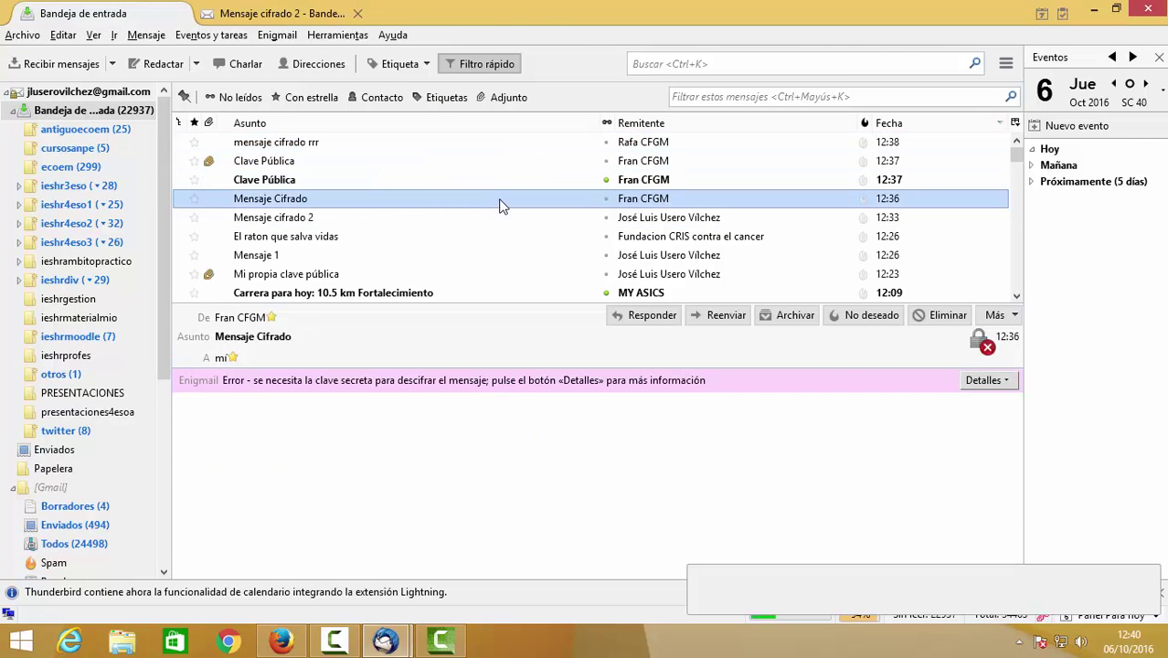
{"action": "double_click", "coordinate": [499, 201]}
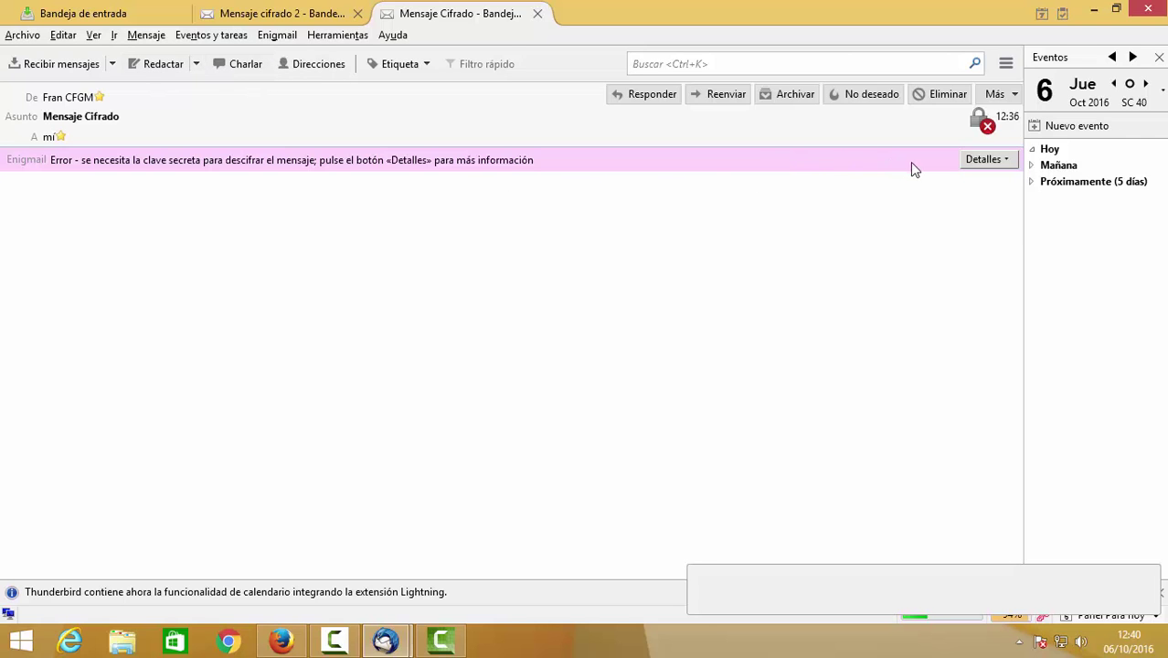
Check its Enigmail security information, then close the tab and the Thunderbird main window.
{"action": "left_click", "coordinate": [985, 159]}
{"action": "left_click", "coordinate": [975, 183]}
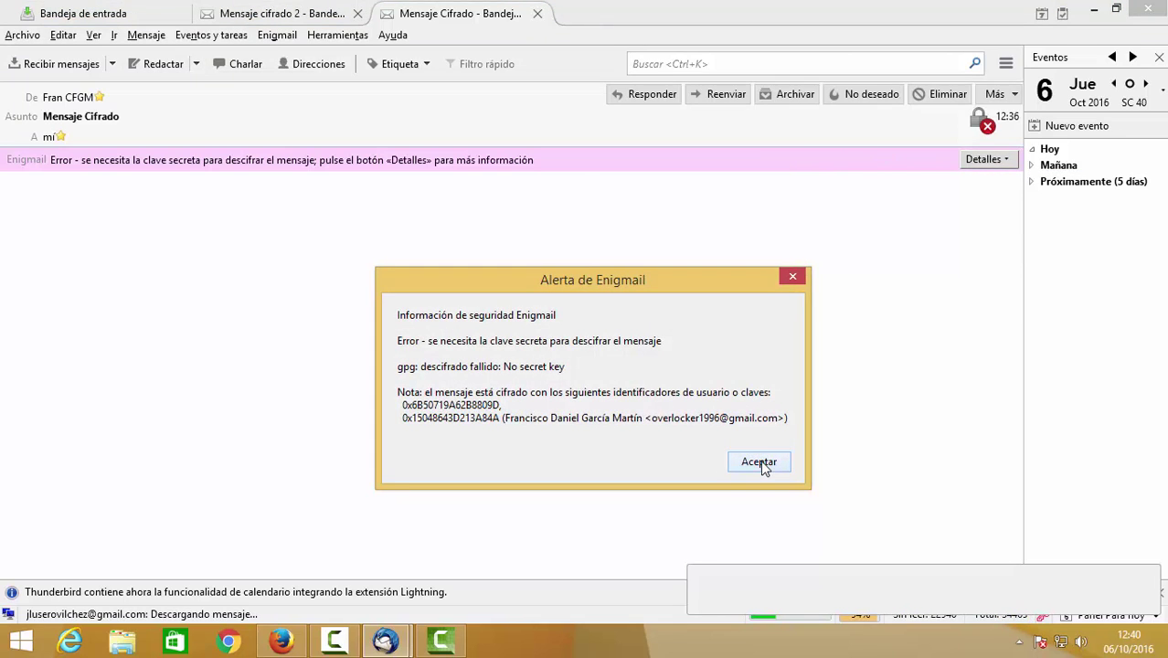
{"action": "left_click", "coordinate": [760, 462]}
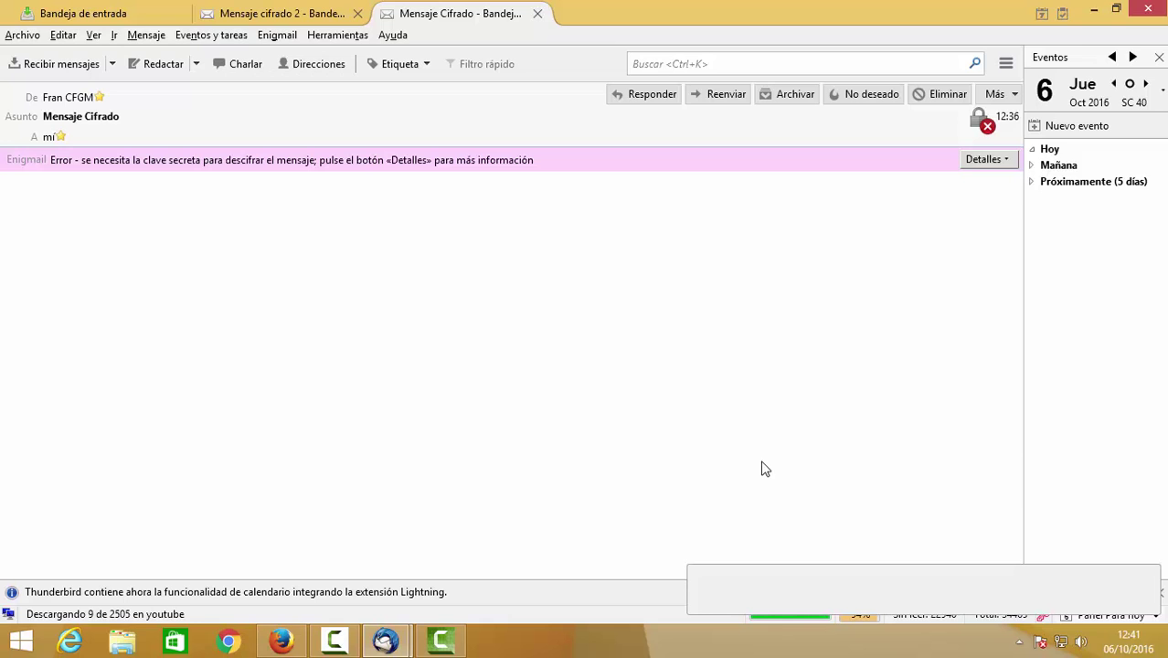
{"action": "left_click", "coordinate": [537, 14]}
{"action": "left_click", "coordinate": [1148, 9]}
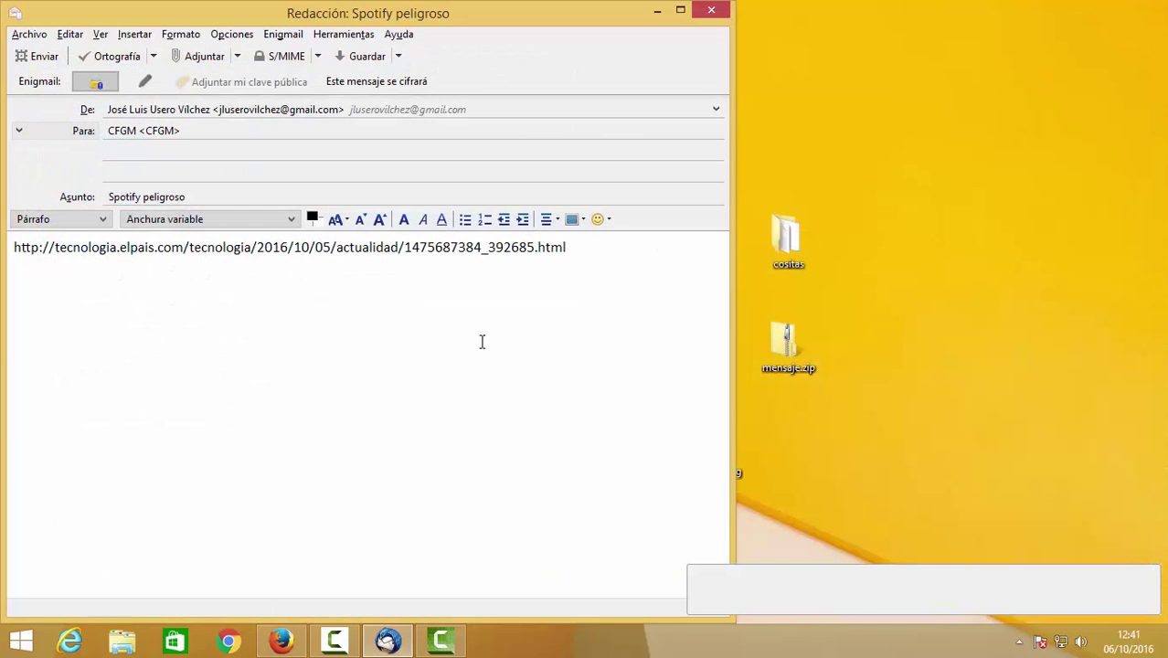
Send 'Spotify peligroso' encrypted to the single checked key, accepting the fewer-keys warning.
{"action": "left_click", "coordinate": [36, 58]}
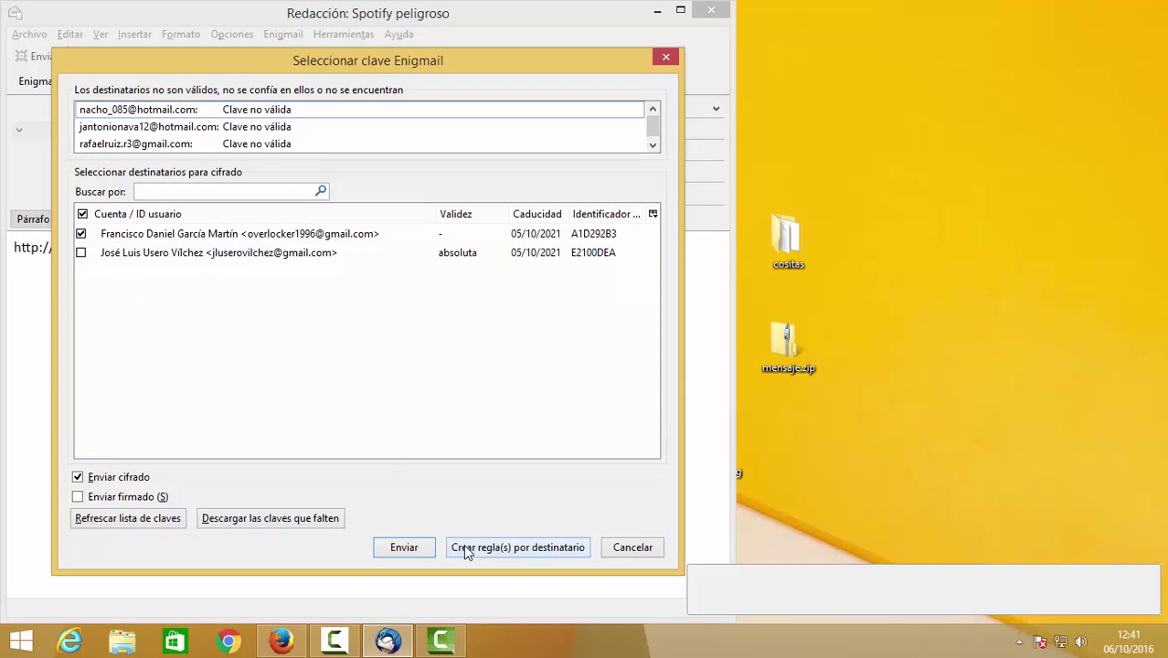
{"action": "left_click", "coordinate": [418, 548]}
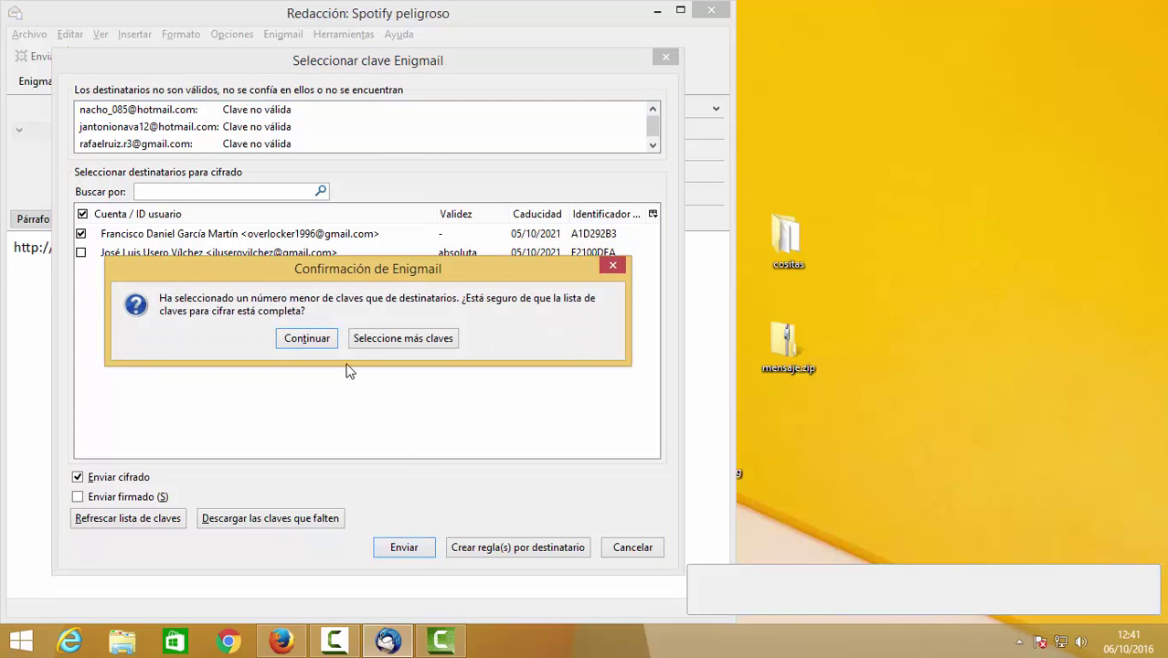
{"action": "left_click", "coordinate": [306, 338]}
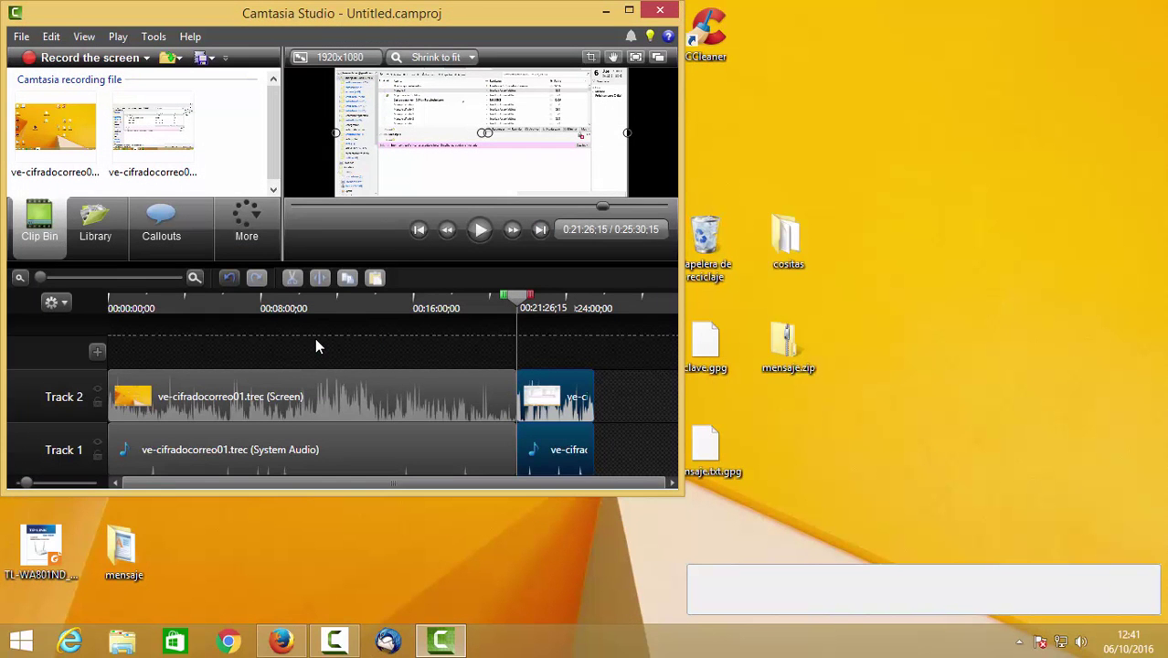
Minimize Camtasia and launch Mozilla Thunderbird by searching 'thun' on the Start screen.
{"action": "left_click", "coordinate": [605, 11]}
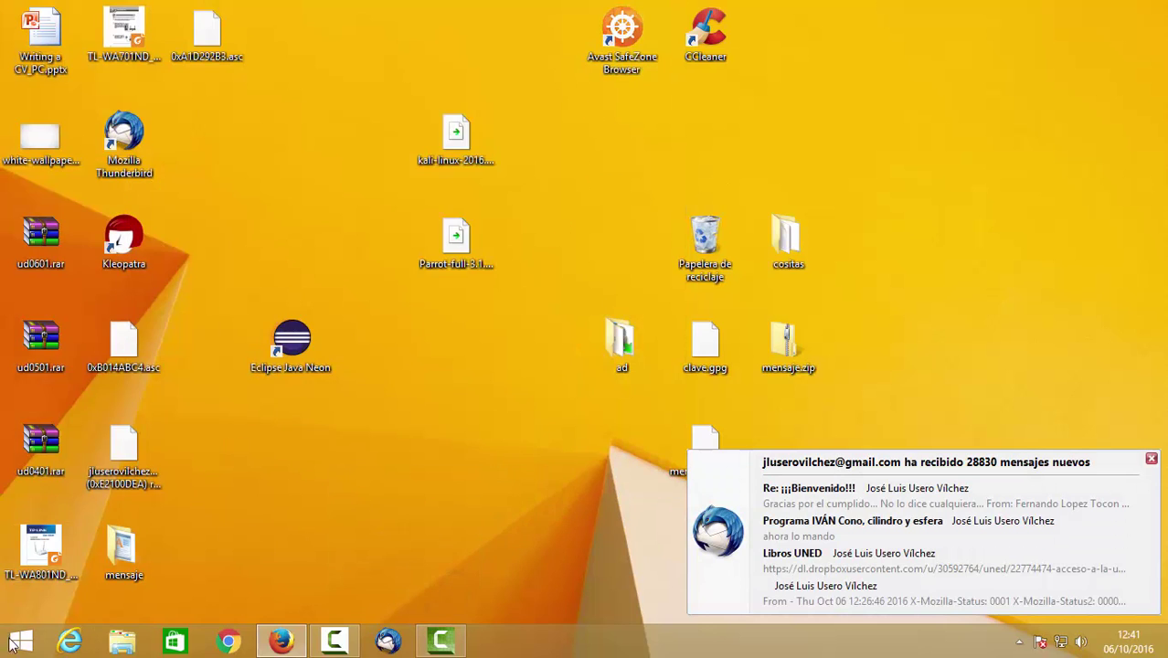
{"action": "left_click", "coordinate": [20, 643]}
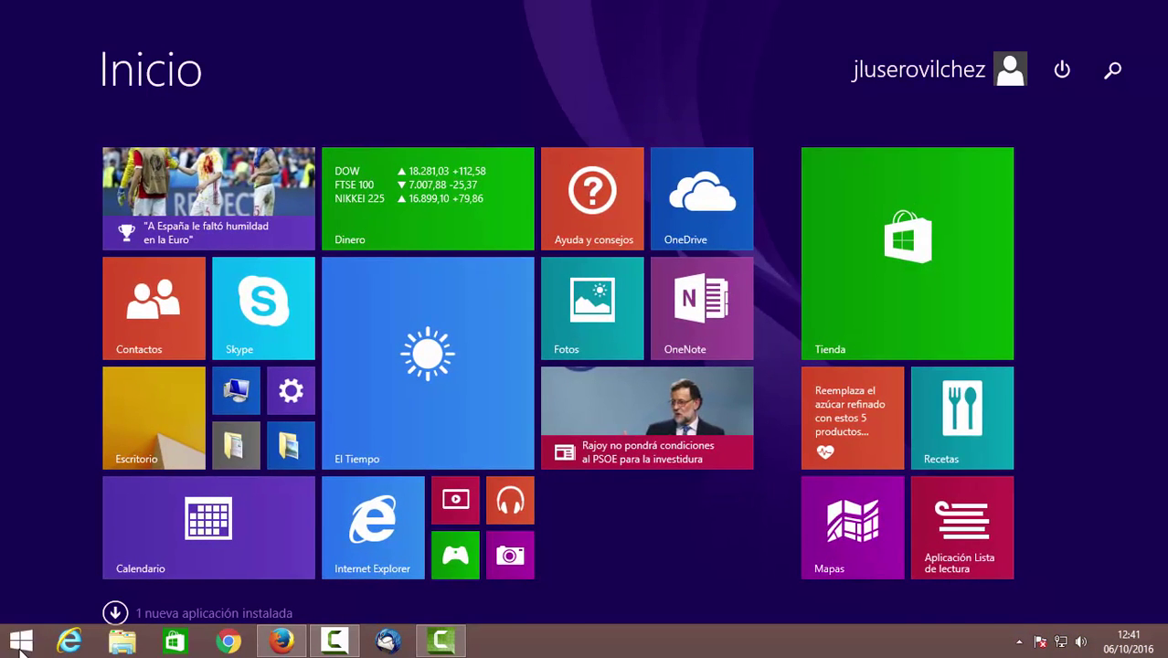
{"action": "type", "text": "thunderbird"}
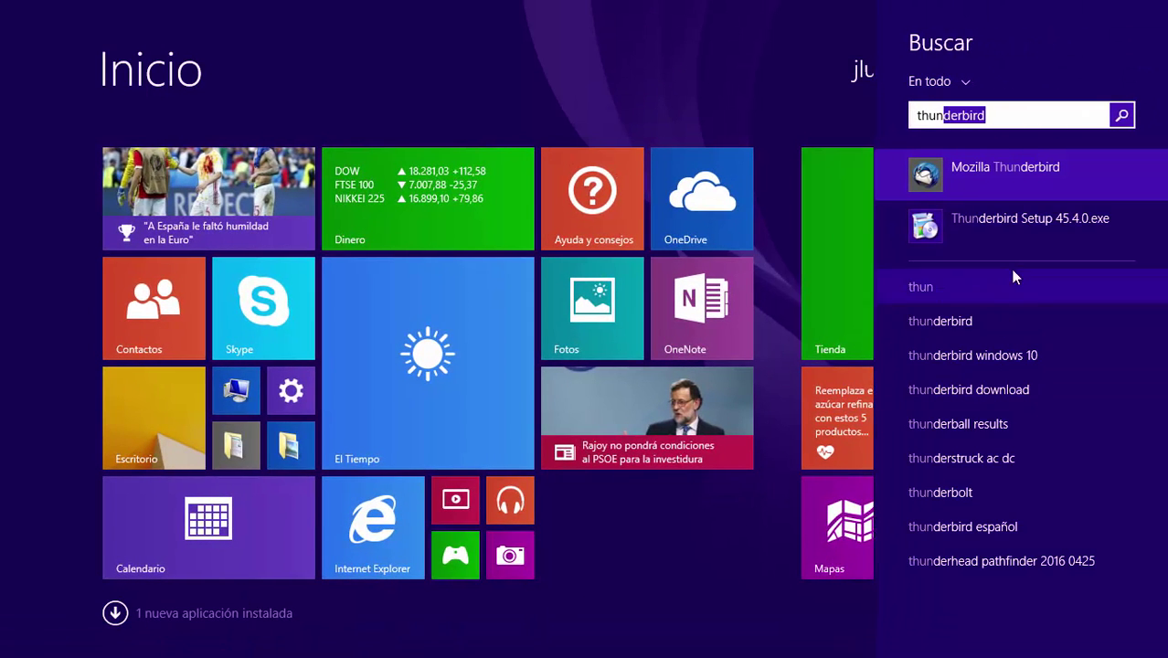
{"action": "left_click", "coordinate": [1013, 181]}
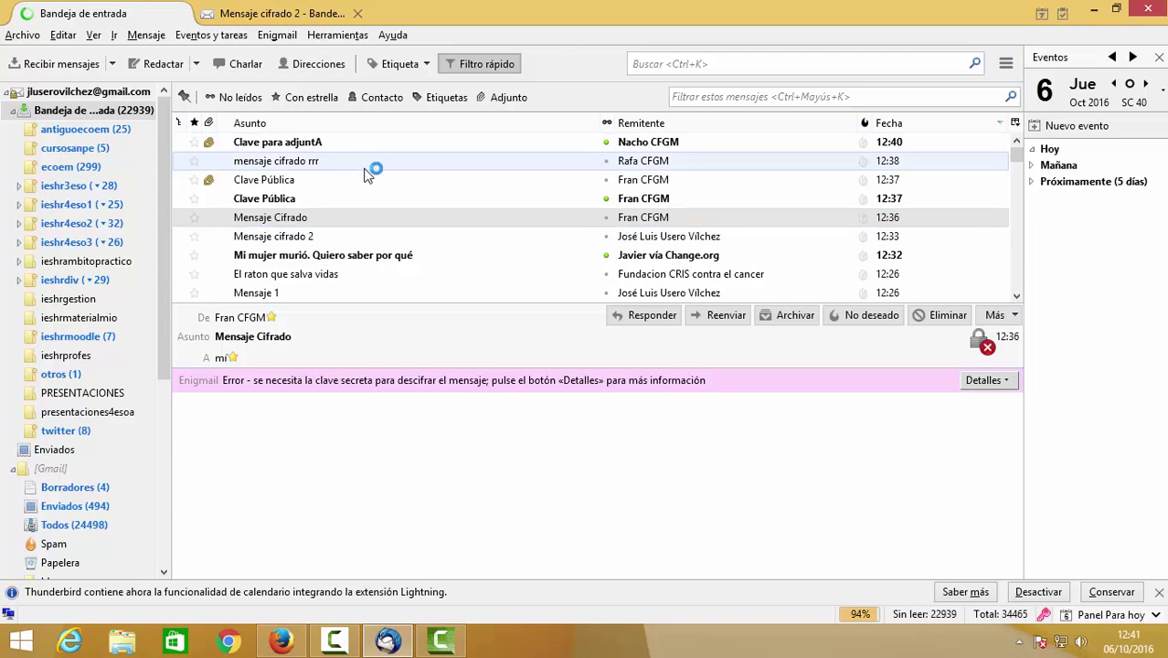
Open Mensaje Cifrado in a tab, then bring up Configuración de cuenta from Herramientas.
{"action": "left_click", "coordinate": [366, 220]}
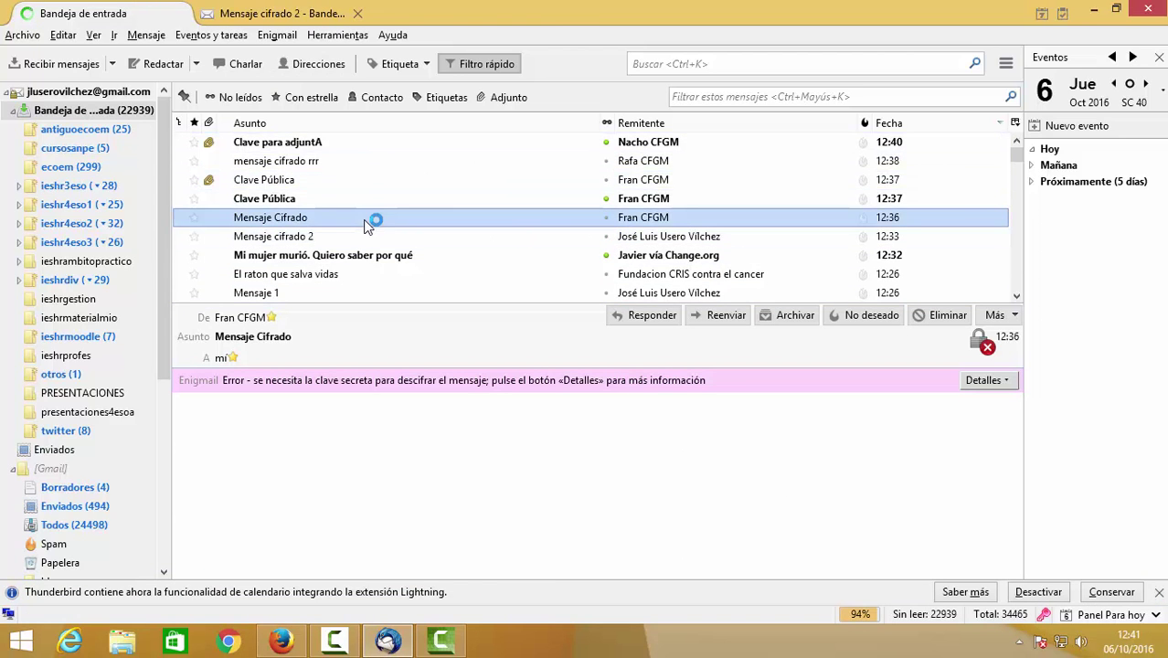
{"action": "double_click", "coordinate": [365, 222]}
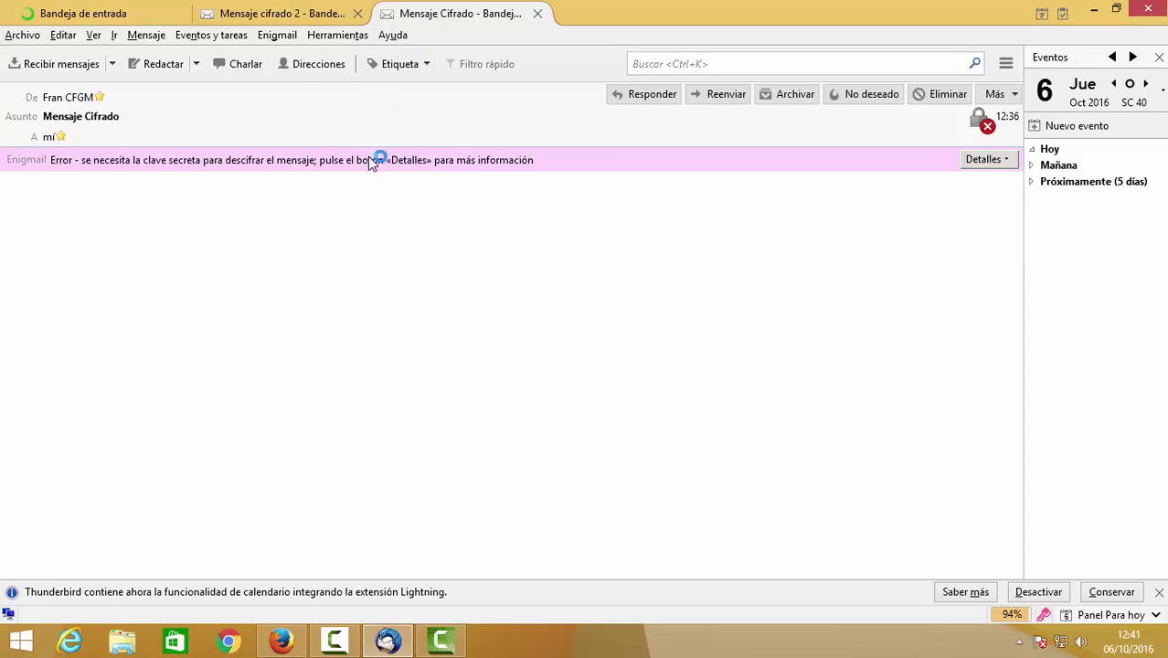
{"action": "right_click", "coordinate": [343, 276]}
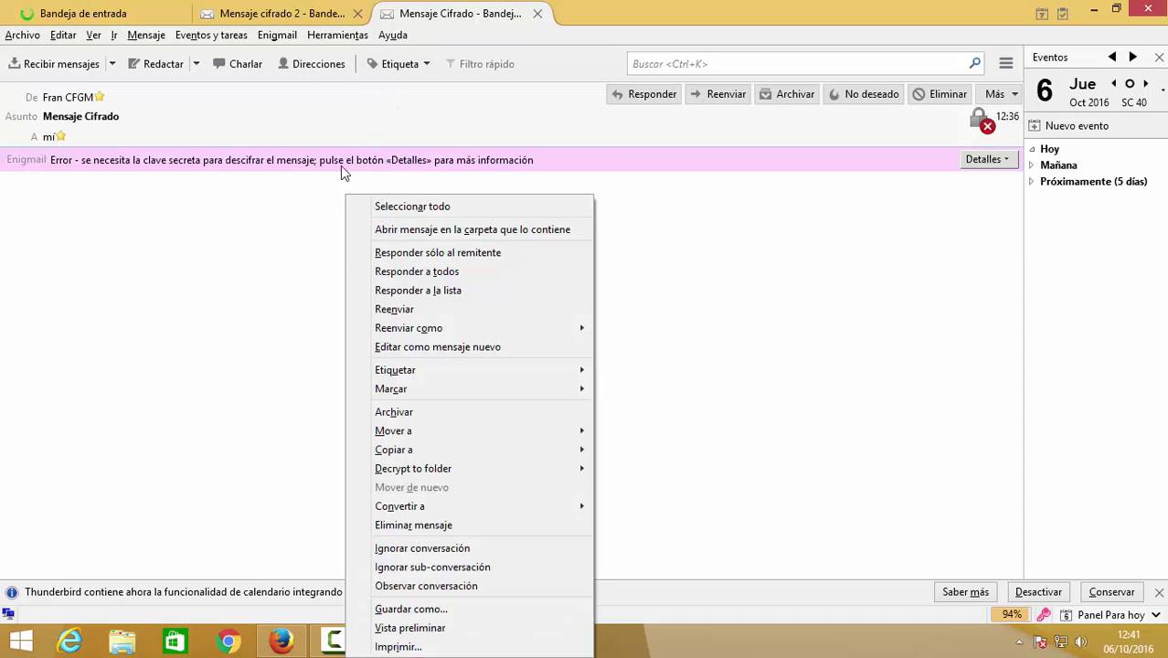
{"action": "left_click", "coordinate": [422, 13]}
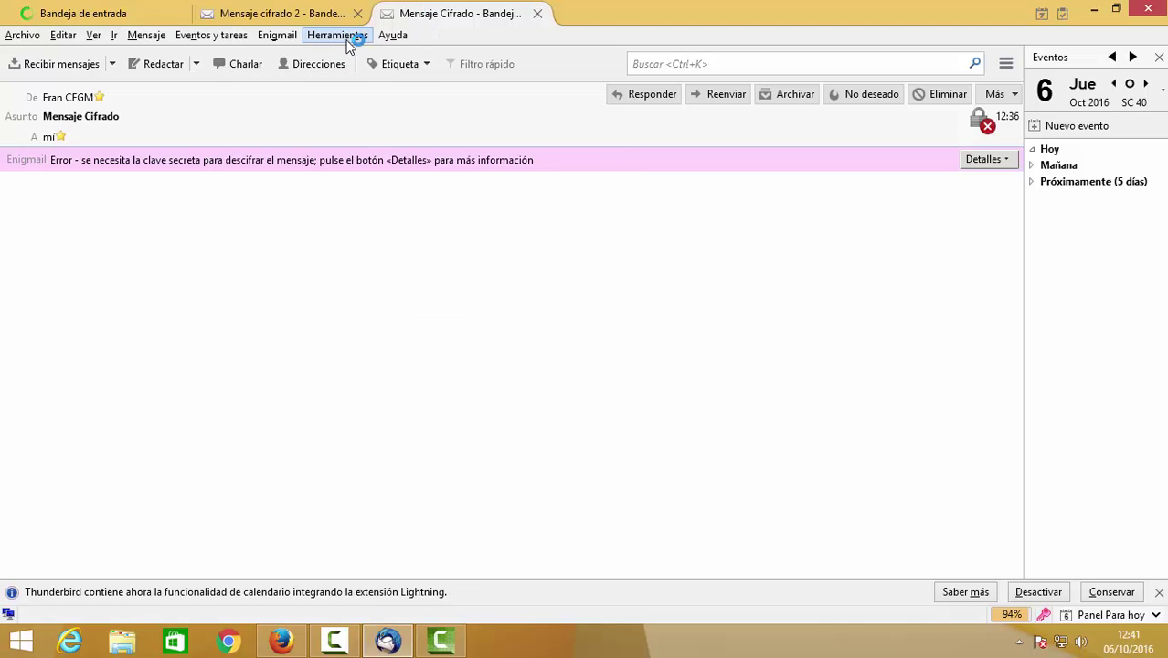
{"action": "left_click", "coordinate": [337, 35]}
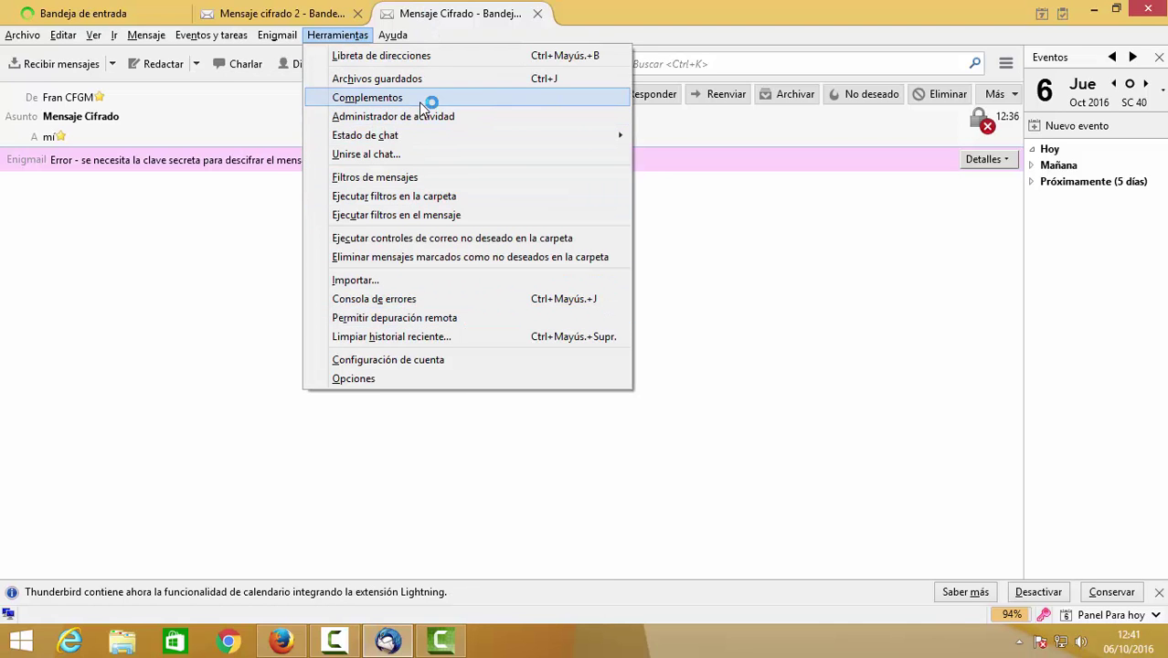
{"action": "left_click", "coordinate": [420, 359]}
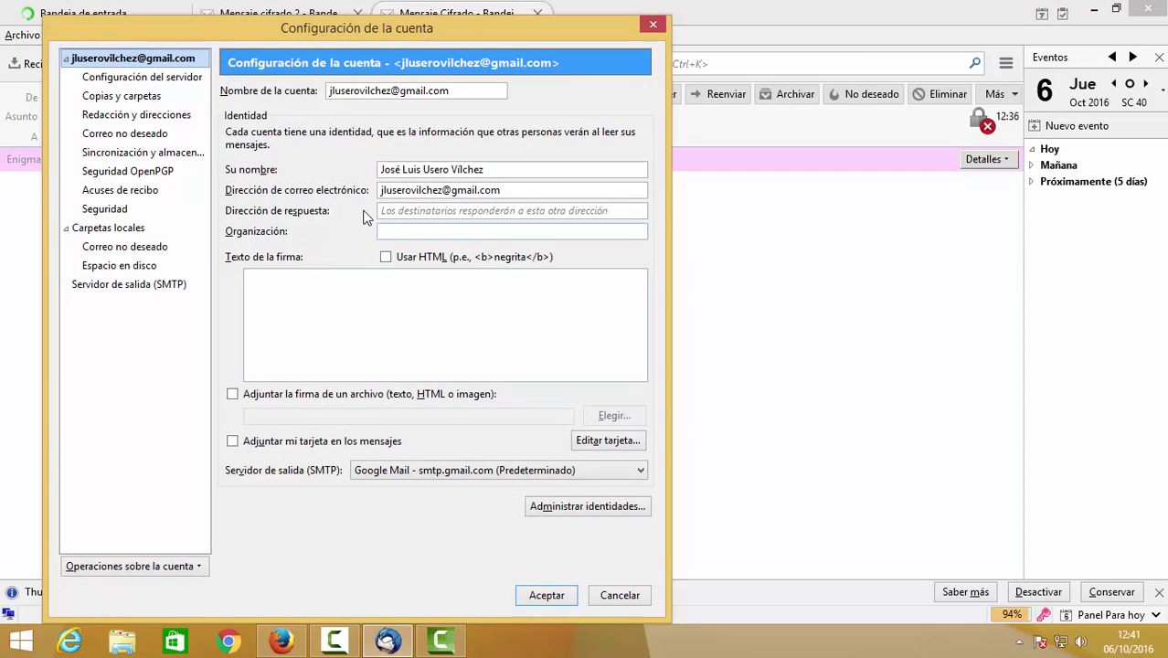
Review Enigmail preferences' Básica and Backup/Restore tabs via OpenPGP security, then accept both dialogs.
{"action": "left_click", "coordinate": [148, 172]}
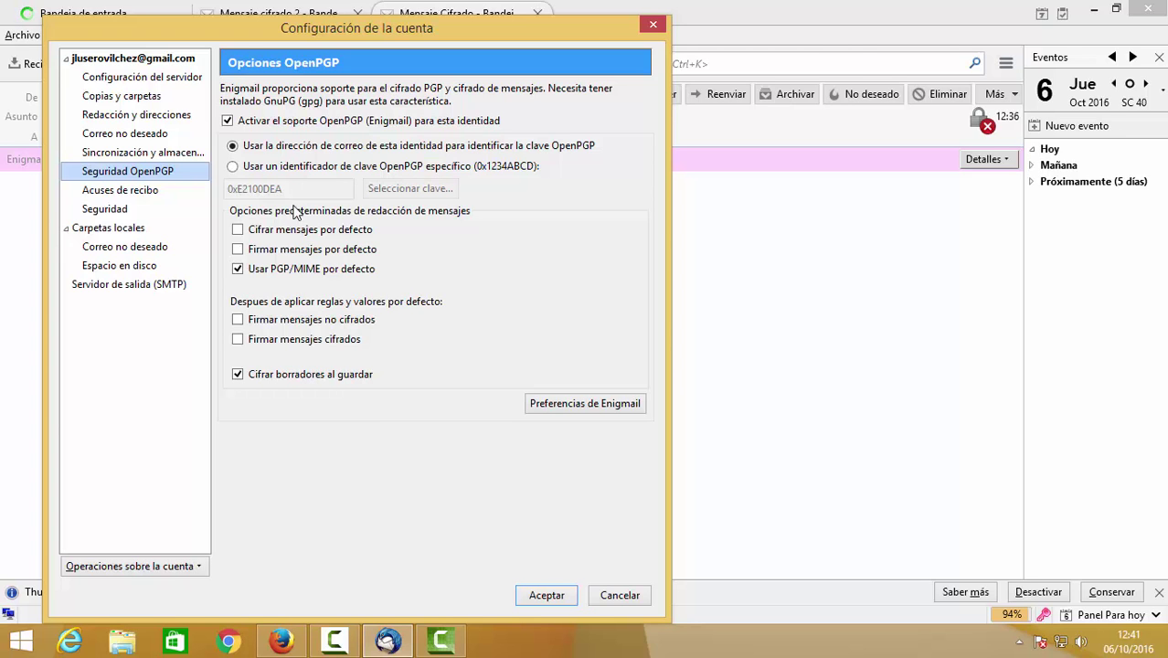
{"action": "left_click", "coordinate": [566, 407]}
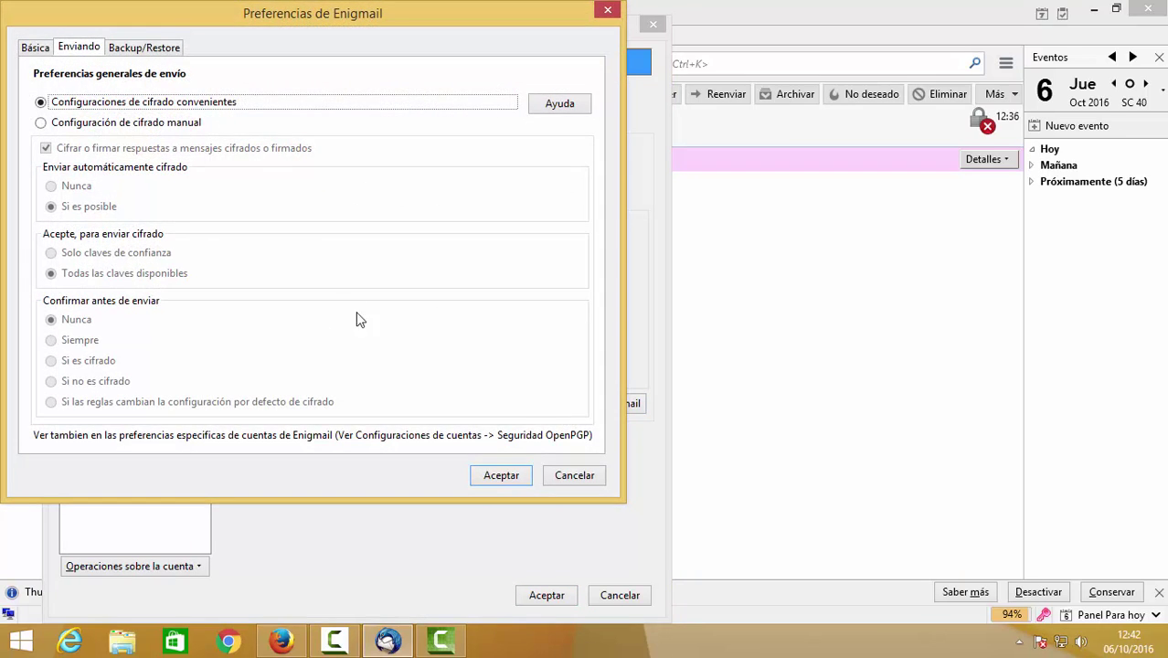
{"action": "left_click", "coordinate": [37, 47]}
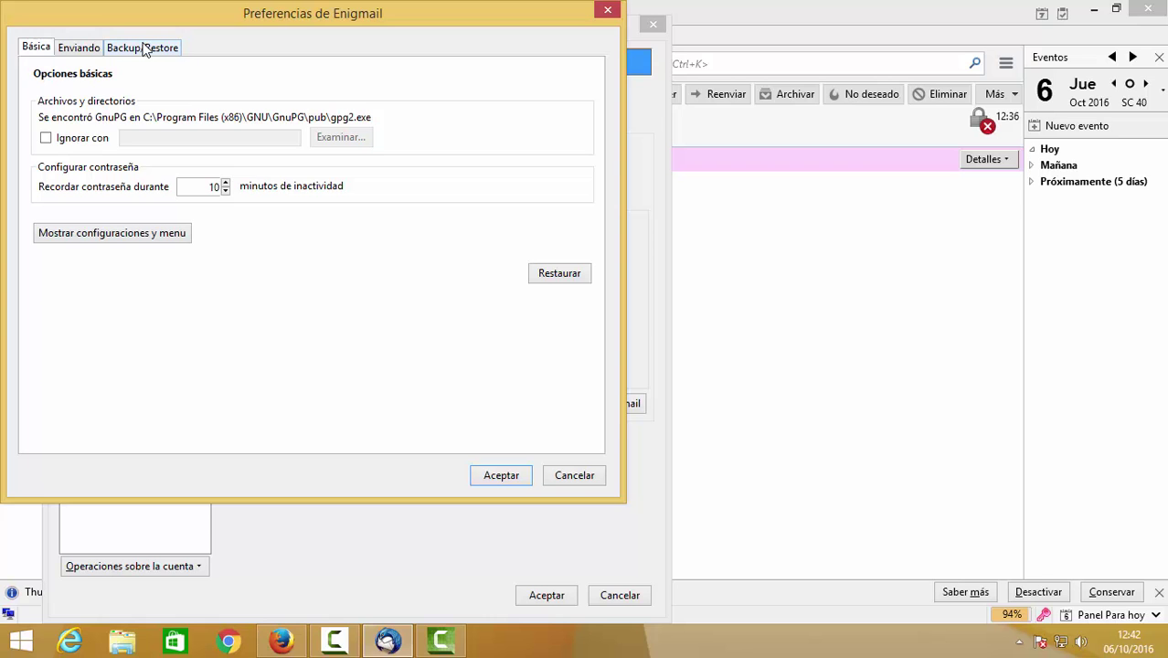
{"action": "left_click", "coordinate": [144, 48]}
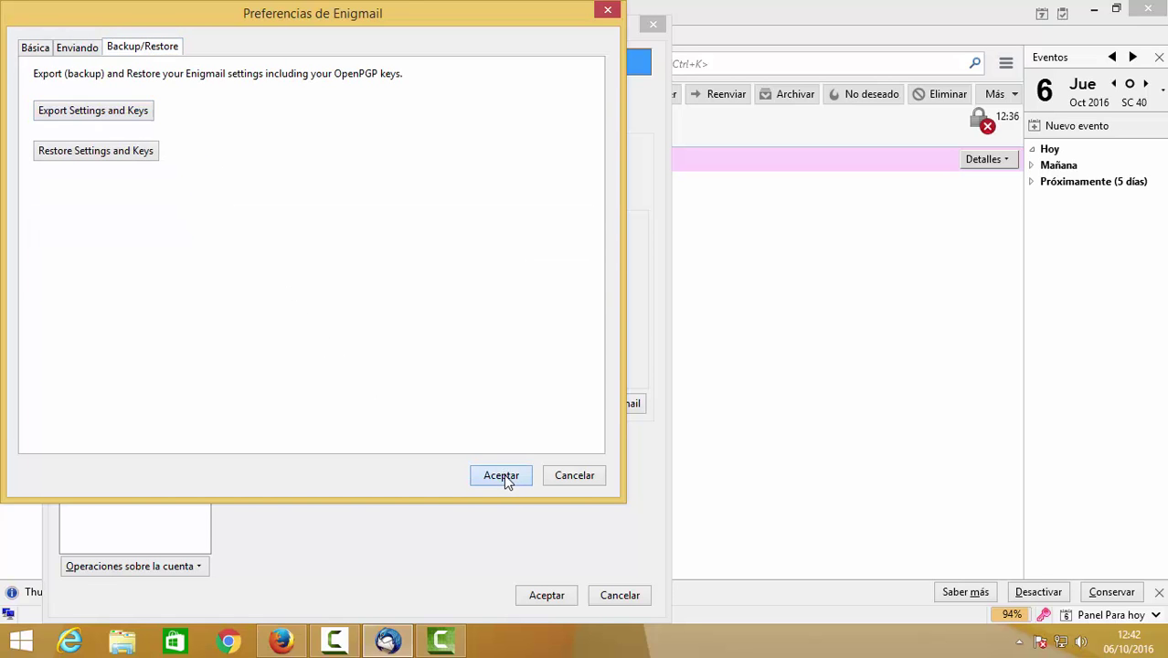
{"action": "left_click", "coordinate": [500, 475]}
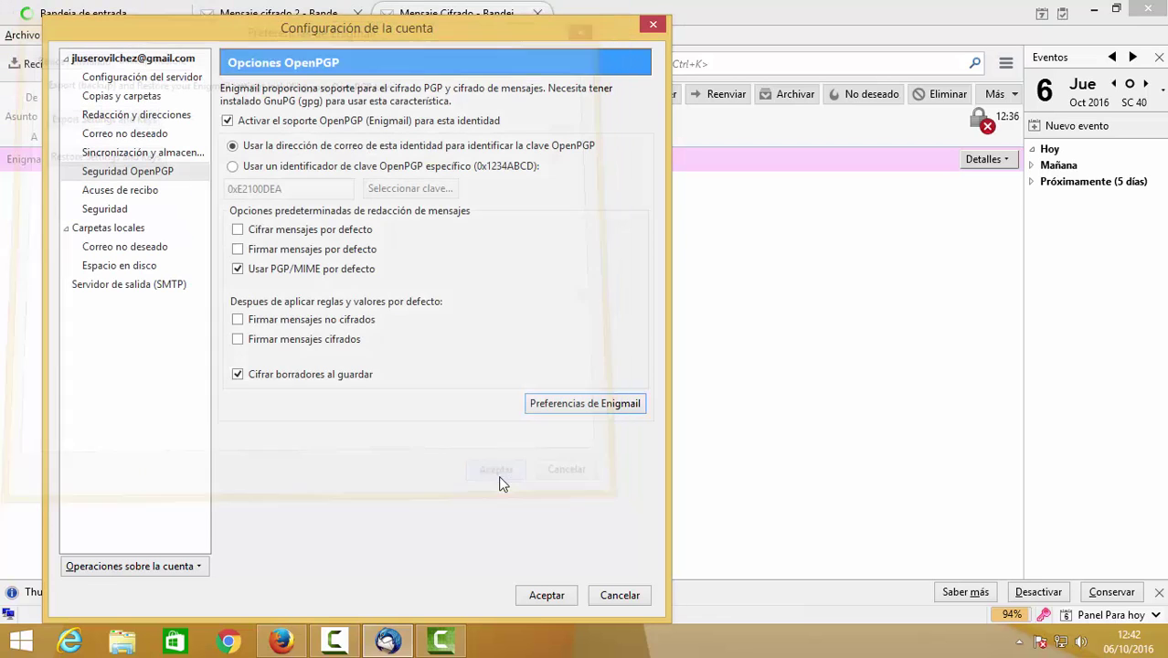
{"action": "left_click", "coordinate": [547, 595]}
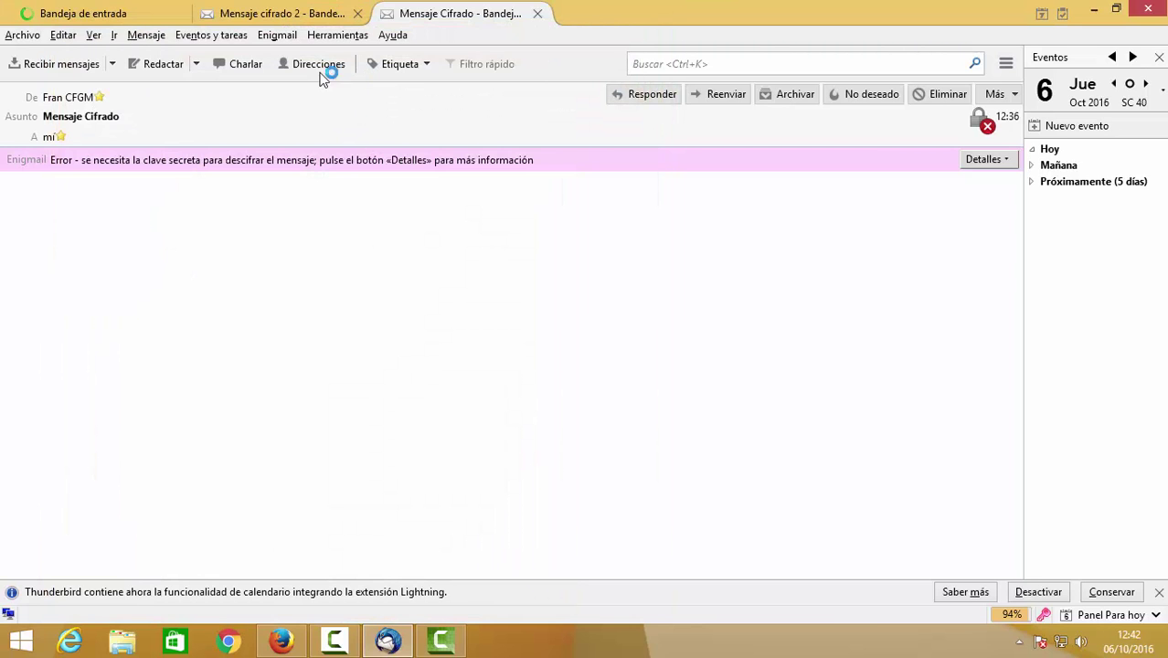
Close the extra Mensaje cifrado 2 and Mensaje Cifrado tabs, returning to the inbox.
{"action": "left_click", "coordinate": [92, 14]}
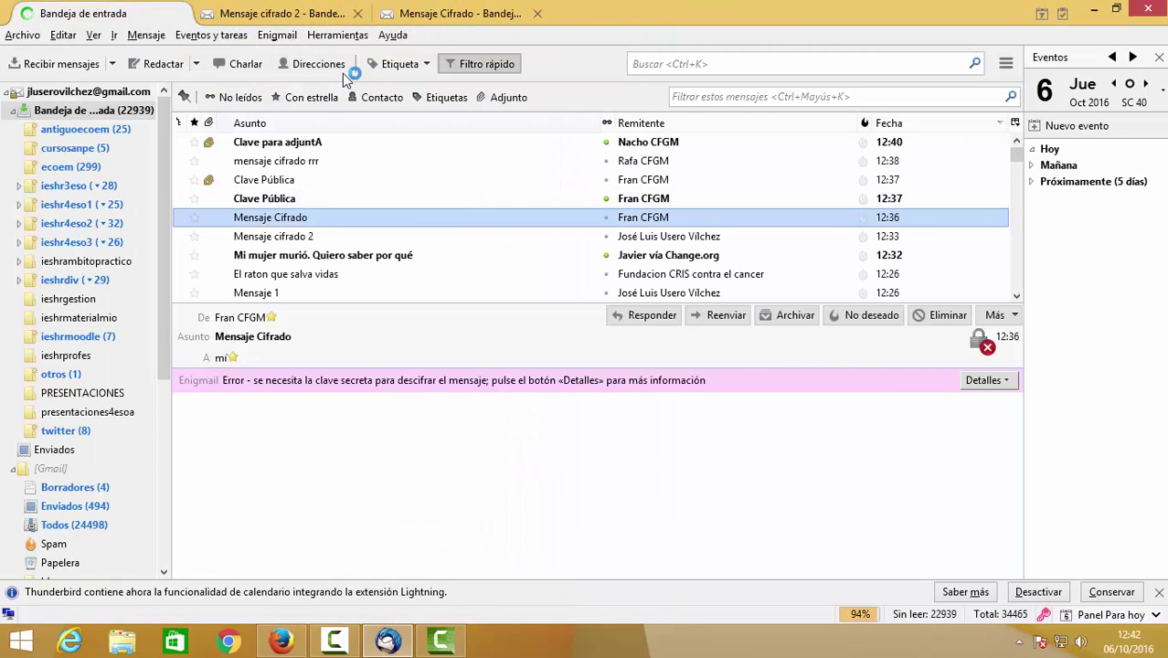
{"action": "left_click", "coordinate": [325, 13]}
{"action": "left_click", "coordinate": [357, 14]}
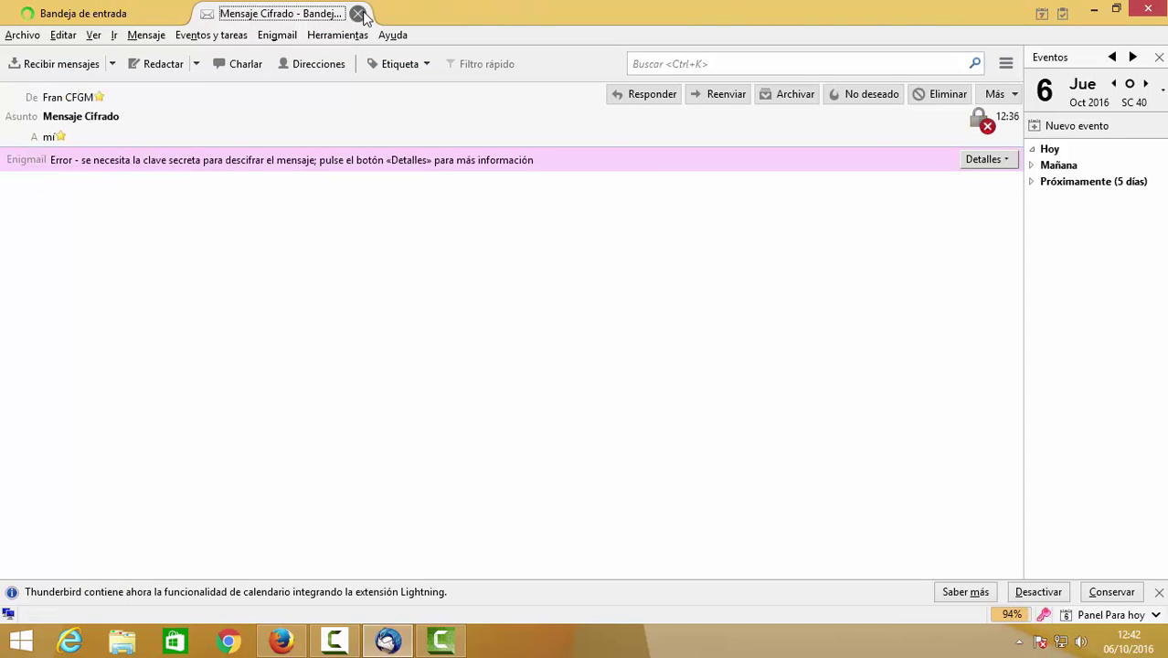
{"action": "left_click", "coordinate": [357, 14]}
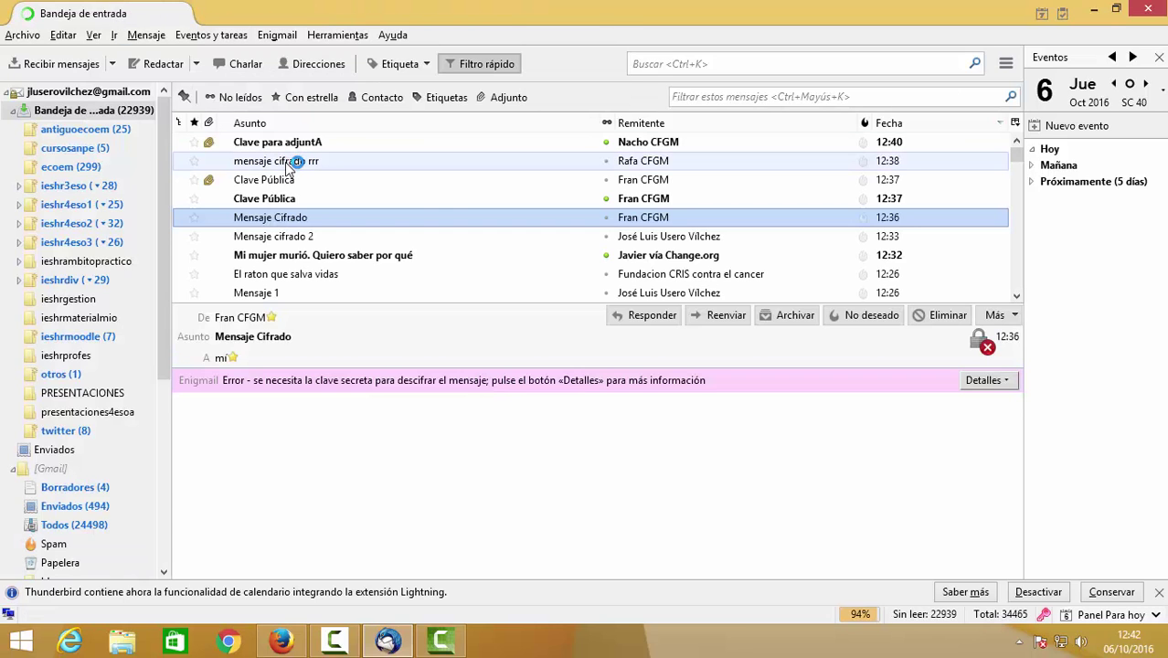
Open 'Clave para adjuntA' in its own tab and save 0xAE8AD80D.asc to the desktop.
{"action": "left_click", "coordinate": [346, 144]}
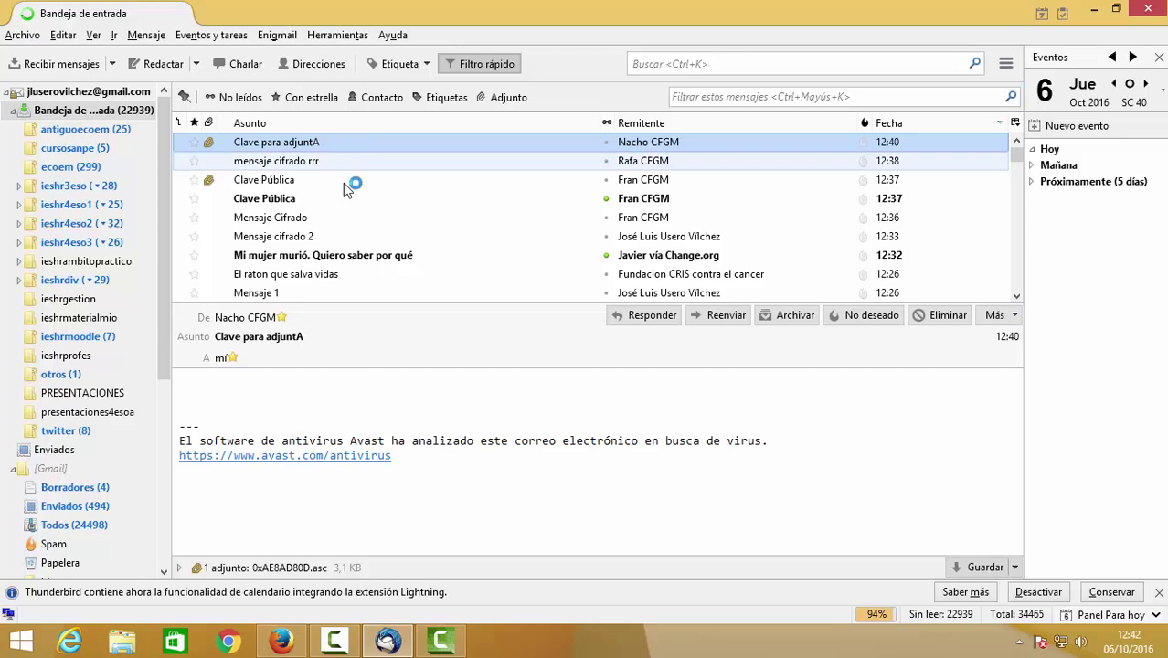
{"action": "double_click", "coordinate": [342, 142]}
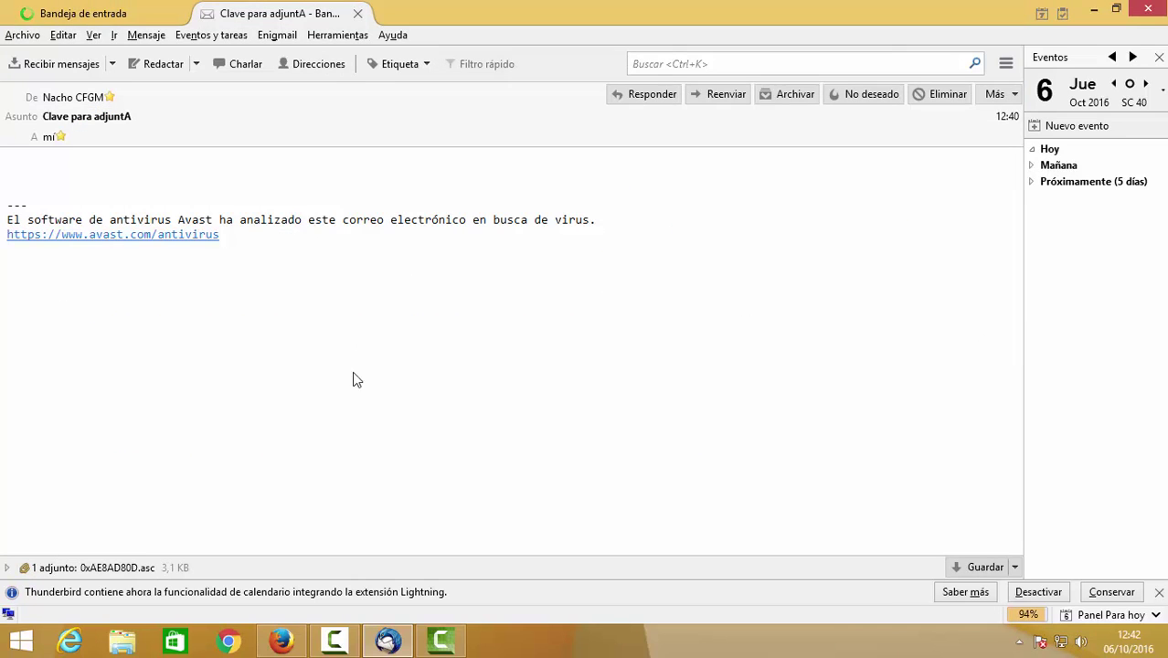
{"action": "left_click", "coordinate": [134, 568]}
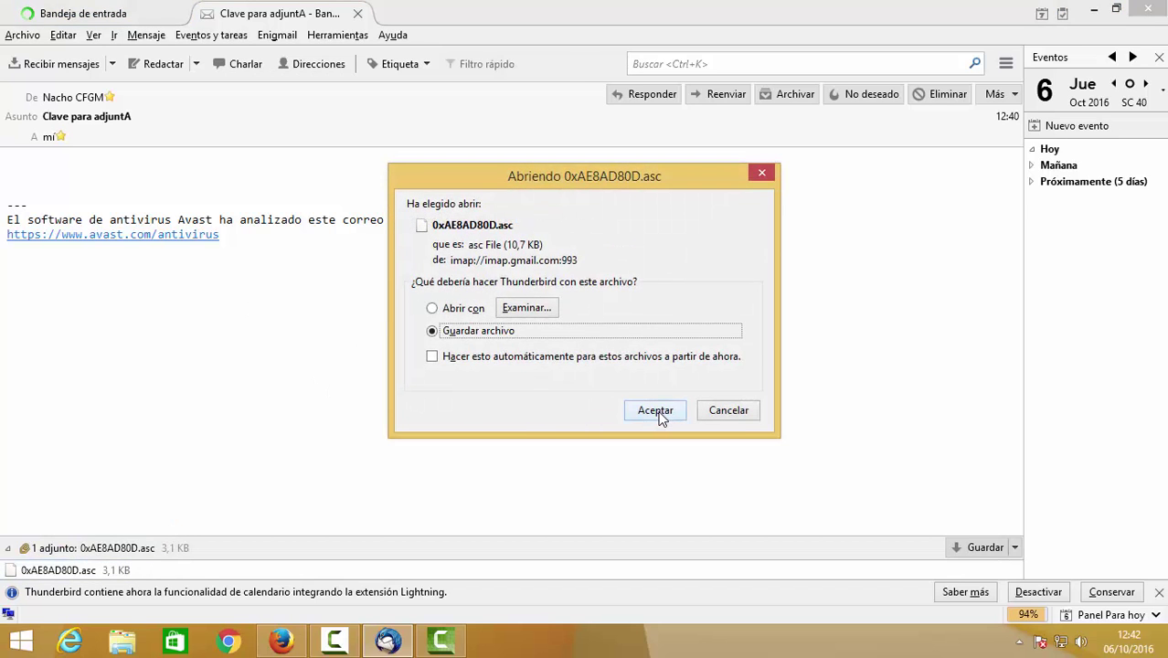
{"action": "left_click", "coordinate": [655, 410]}
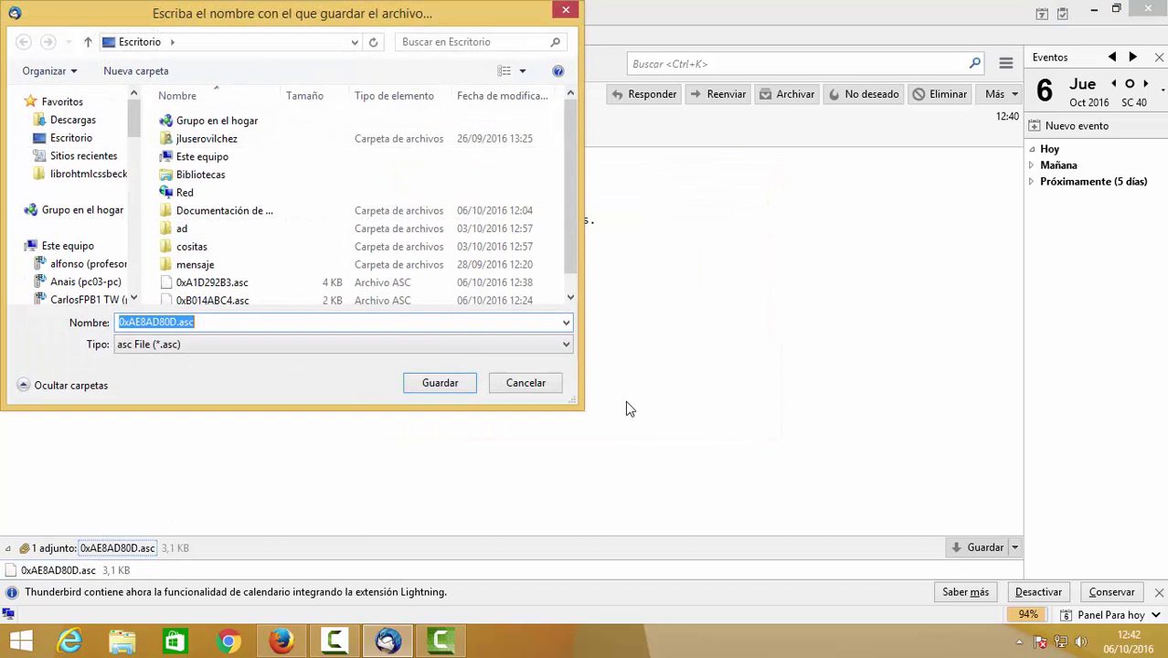
{"action": "left_click", "coordinate": [439, 382]}
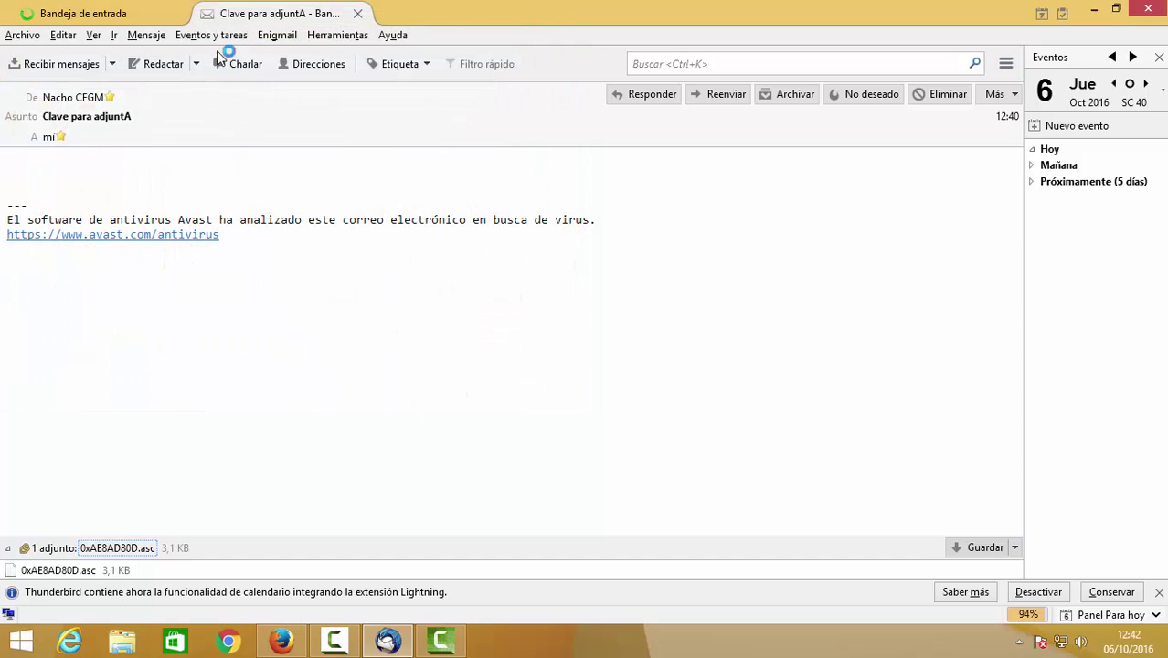
{"action": "left_click", "coordinate": [277, 34]}
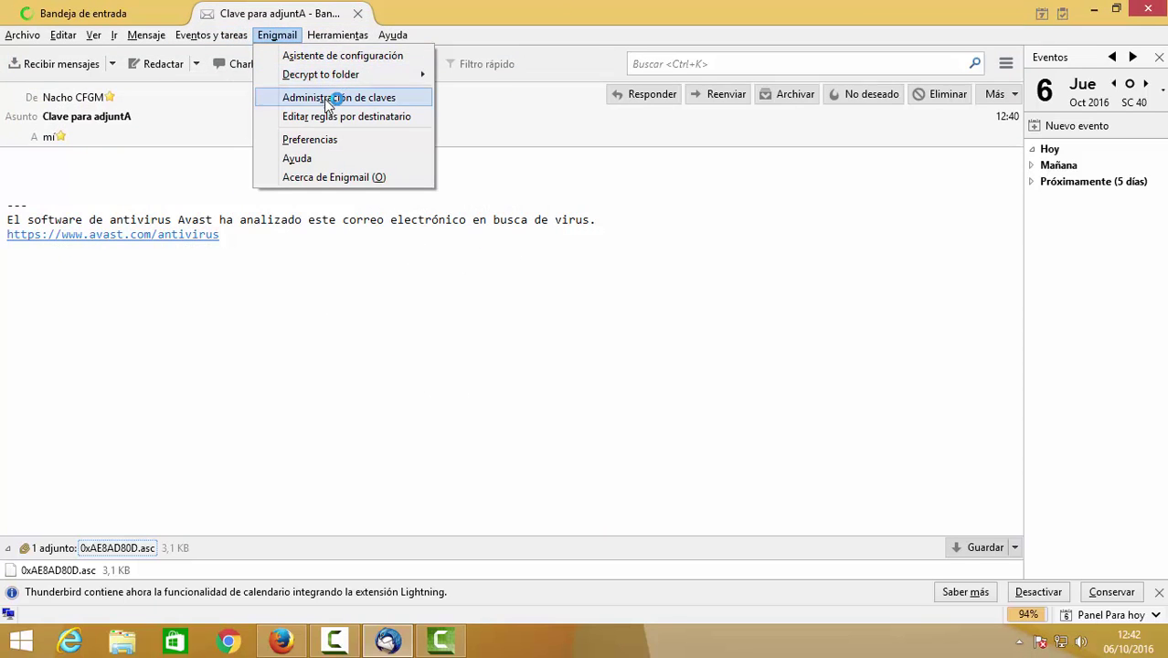
In Enigmail key management, import the key file 0xA1D292B3.asc.
{"action": "left_click", "coordinate": [327, 102]}
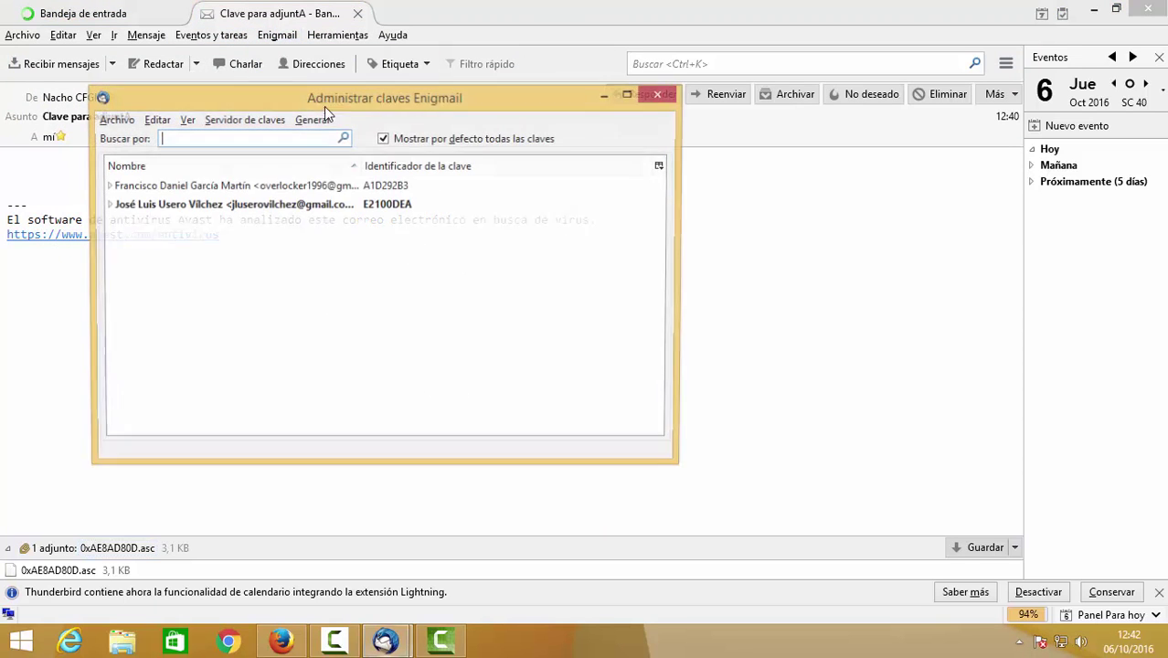
{"action": "left_click", "coordinate": [131, 125]}
{"action": "left_click", "coordinate": [137, 140]}
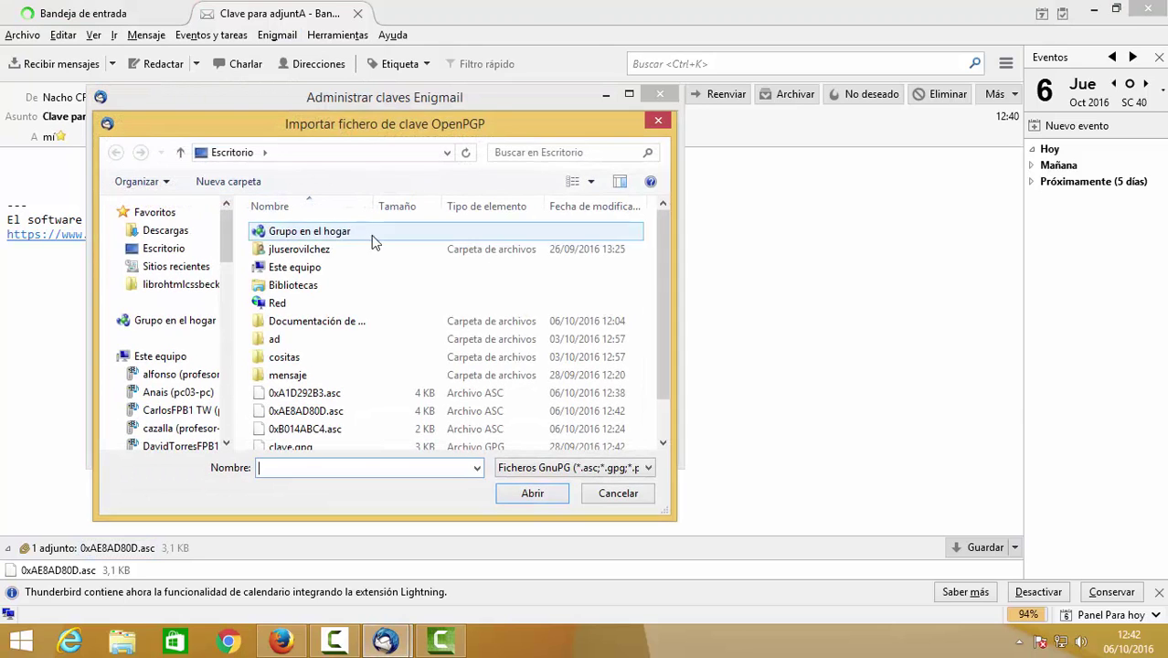
{"action": "double_click", "coordinate": [408, 393]}
{"action": "left_click", "coordinate": [342, 303]}
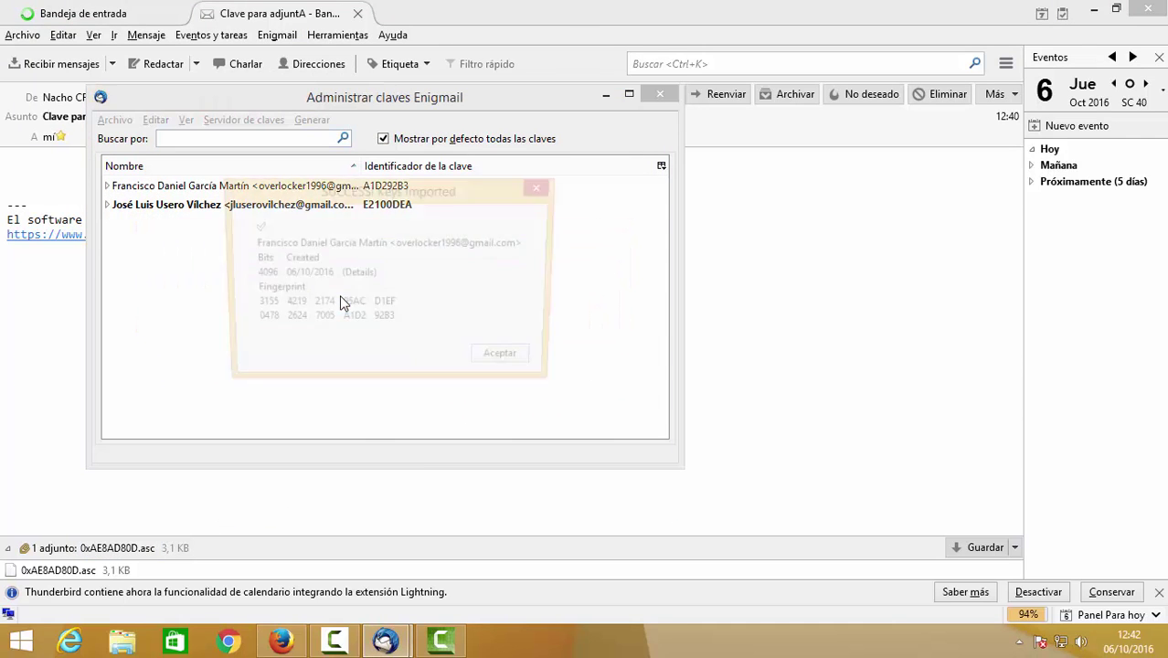
{"action": "left_click", "coordinate": [486, 360]}
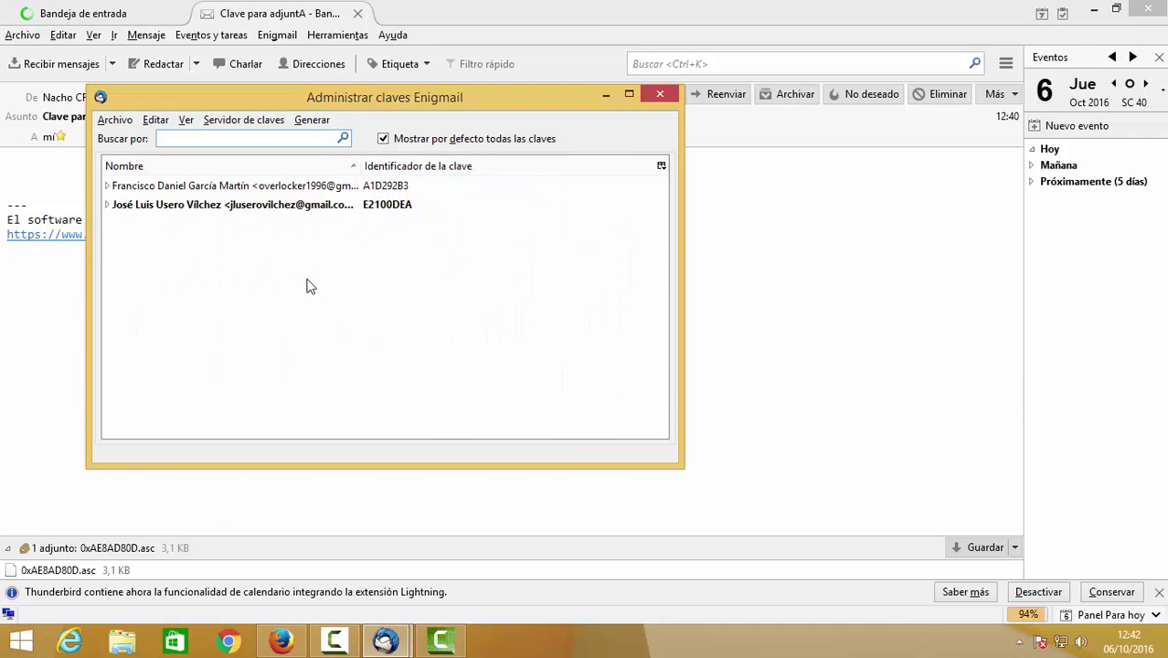
Import the key file 0xAE8AD80D.asc as well, then close the key manager.
{"action": "left_click", "coordinate": [114, 120]}
{"action": "left_click", "coordinate": [133, 142]}
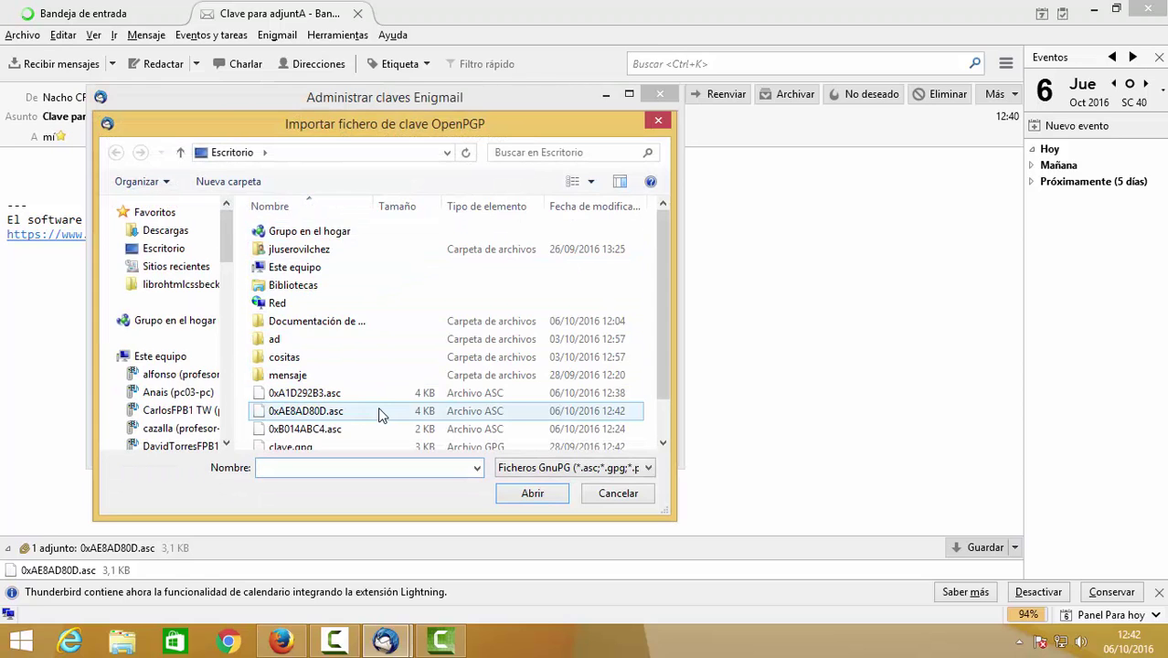
{"action": "double_click", "coordinate": [380, 412]}
{"action": "left_click", "coordinate": [350, 305]}
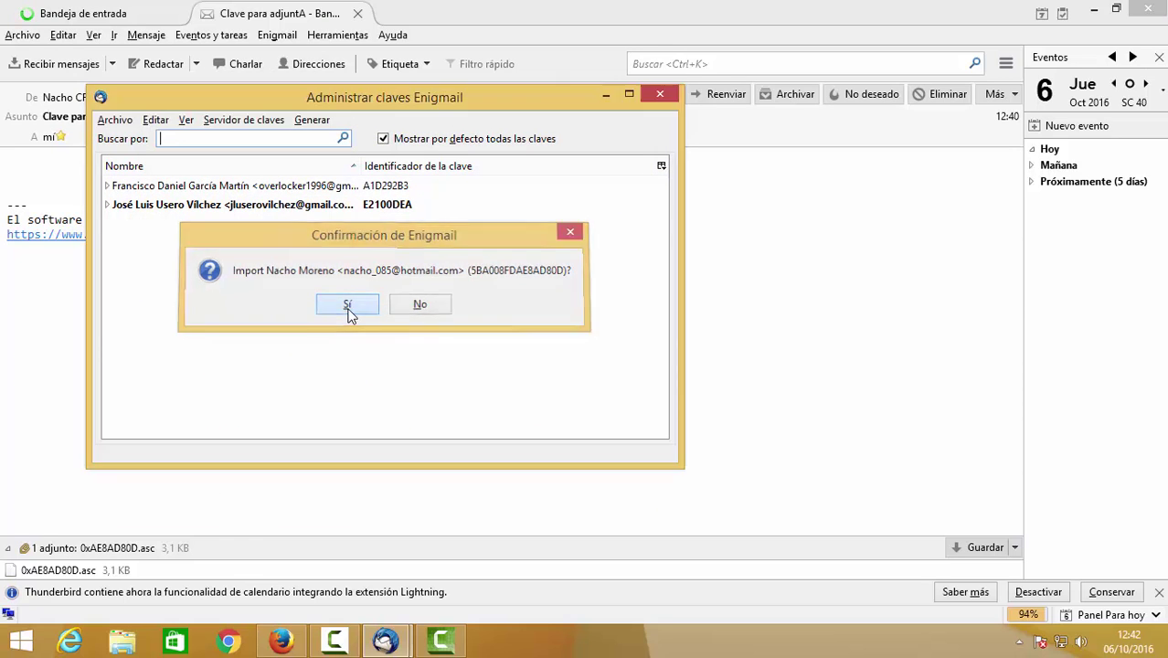
{"action": "left_click", "coordinate": [464, 362]}
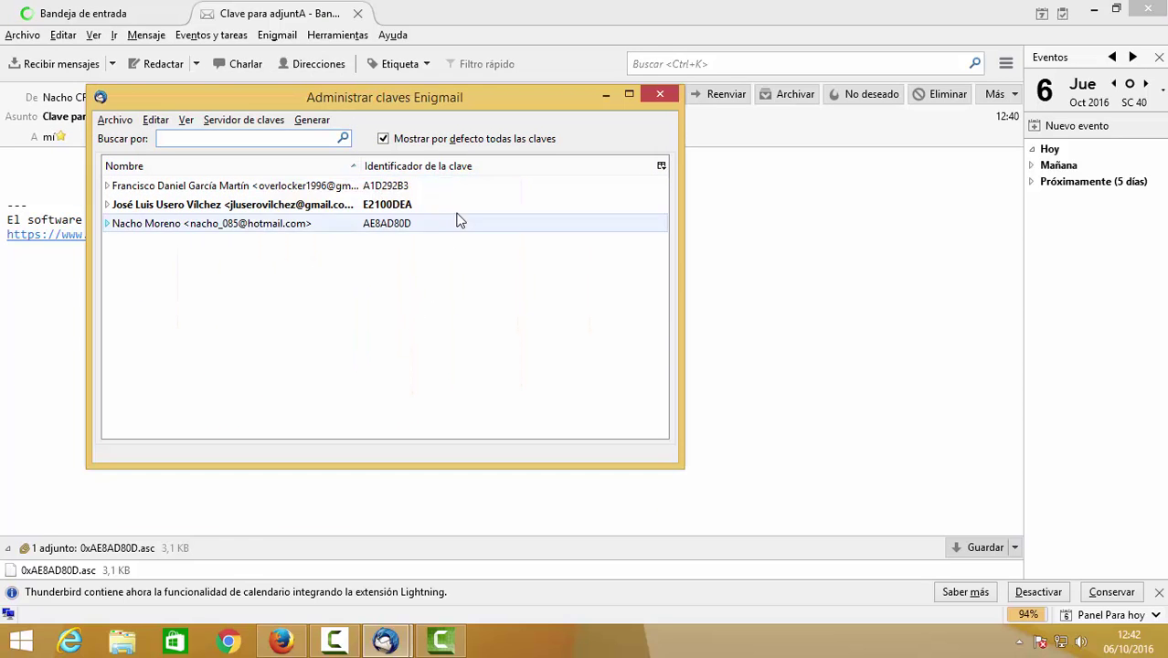
{"action": "left_click", "coordinate": [661, 94]}
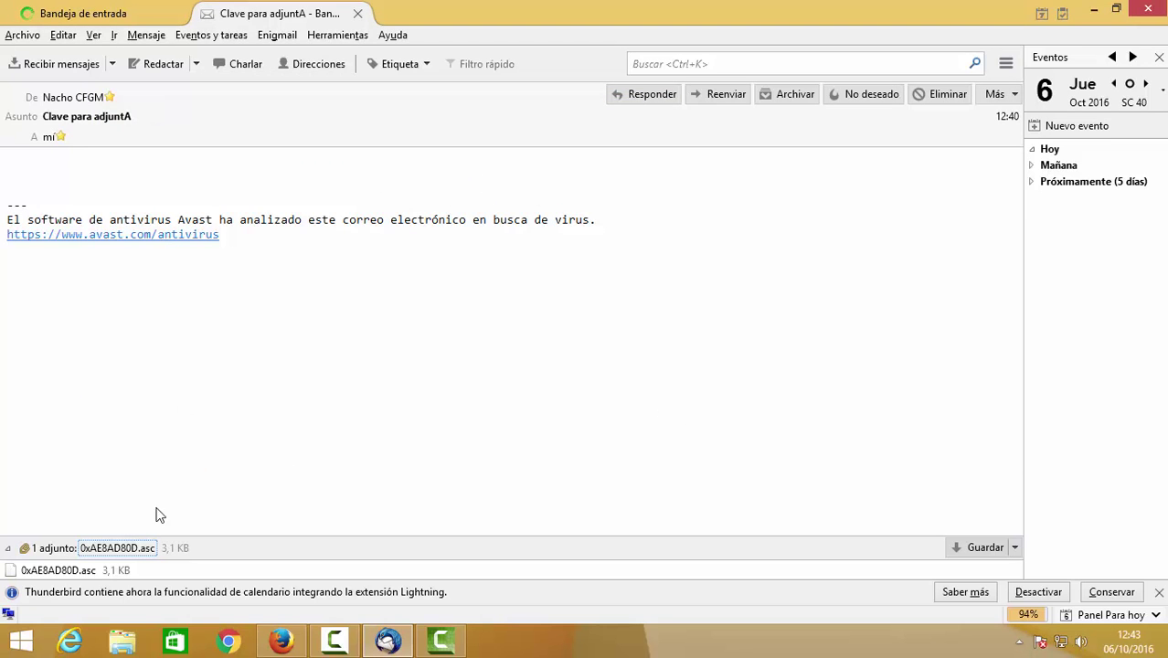
Close the 'Clave para adjuntA' tab and open 'mensaje cifrado rrr' in its own tab.
{"action": "left_click", "coordinate": [358, 13]}
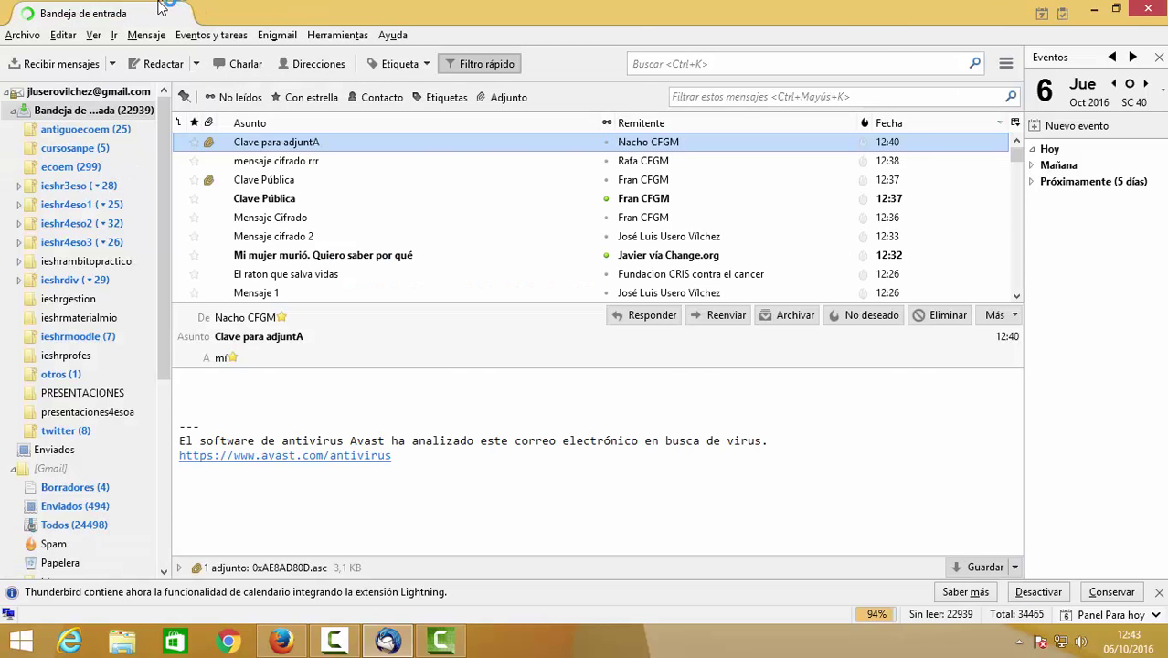
{"action": "double_click", "coordinate": [322, 161]}
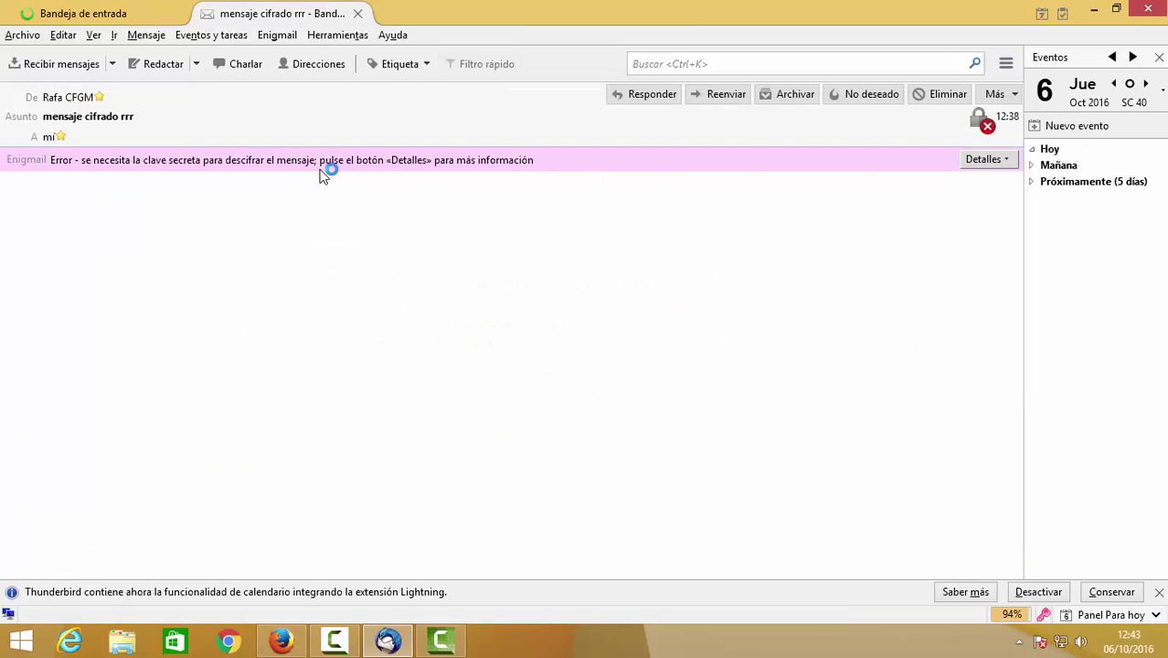
{"action": "right_click", "coordinate": [457, 293]}
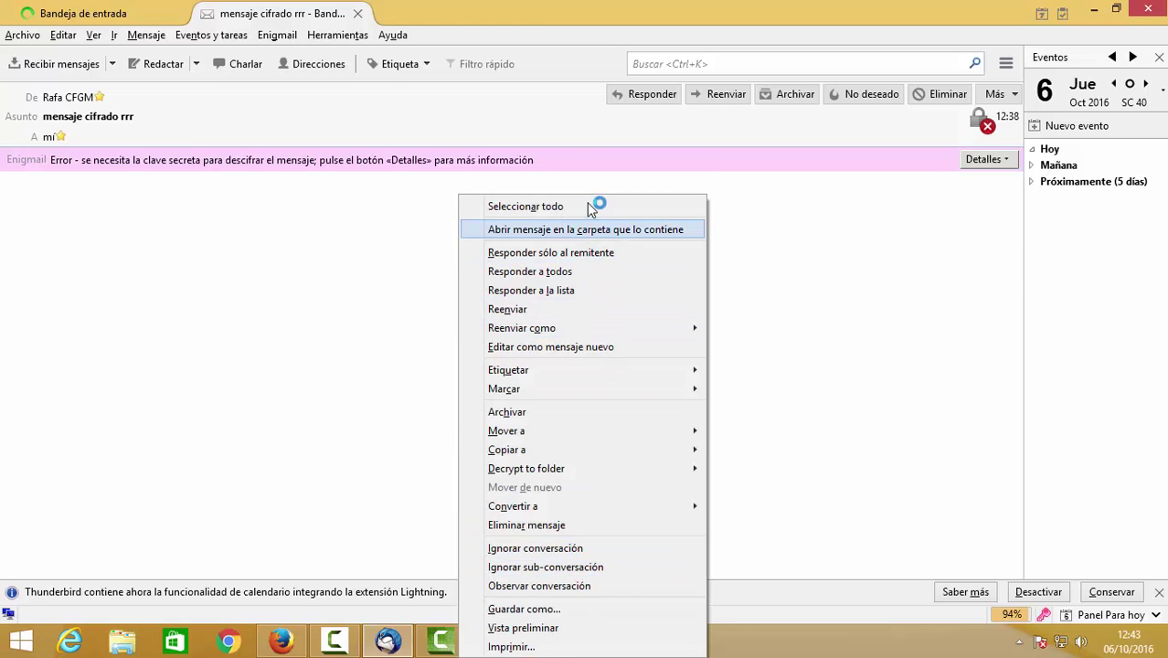
{"action": "left_click", "coordinate": [273, 295]}
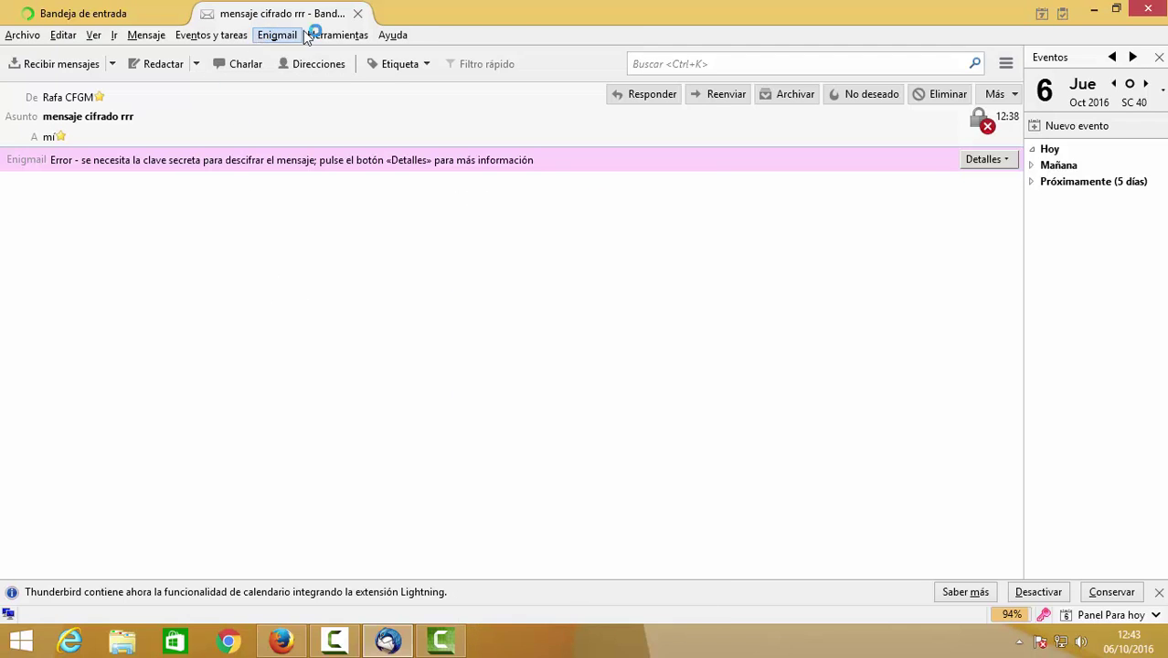
Open Enigmail's Editar reglas por destinatario editor, closing and reopening it once.
{"action": "left_click", "coordinate": [309, 35]}
{"action": "mouse_move", "coordinate": [274, 34]}
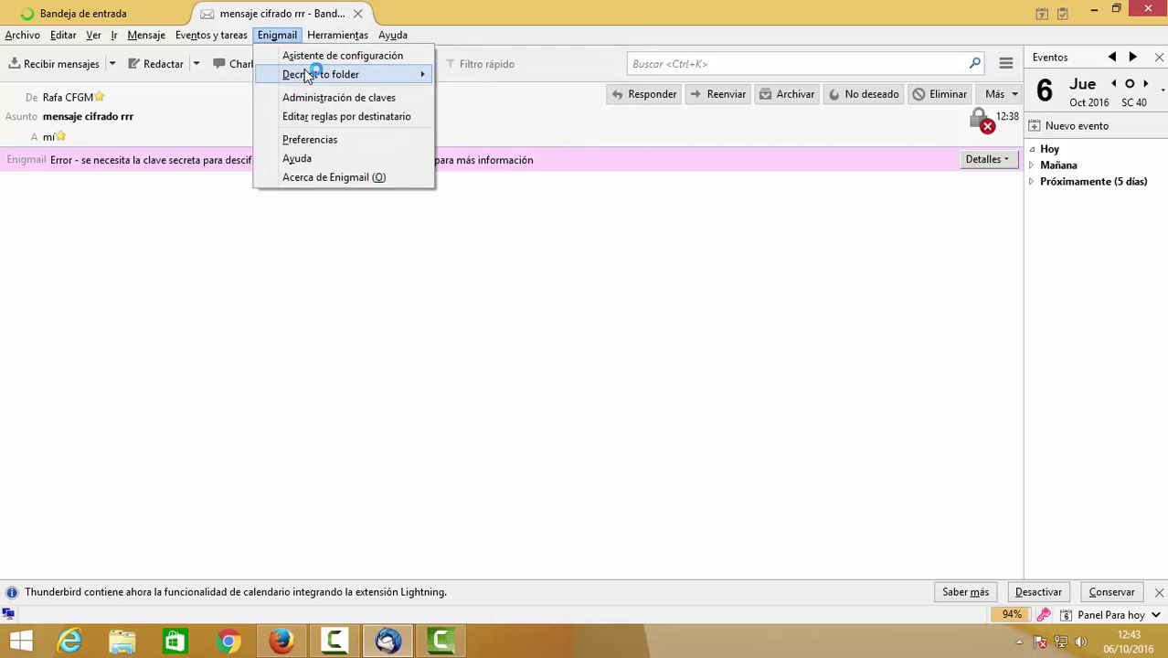
{"action": "mouse_move", "coordinate": [308, 75]}
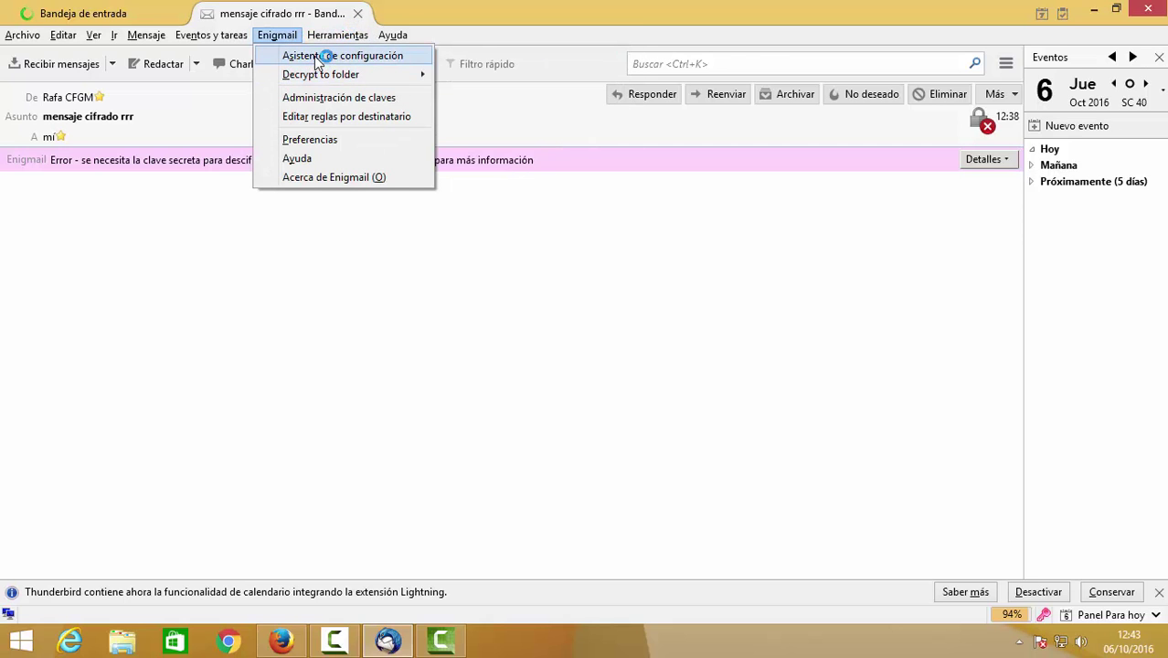
{"action": "left_click", "coordinate": [340, 117]}
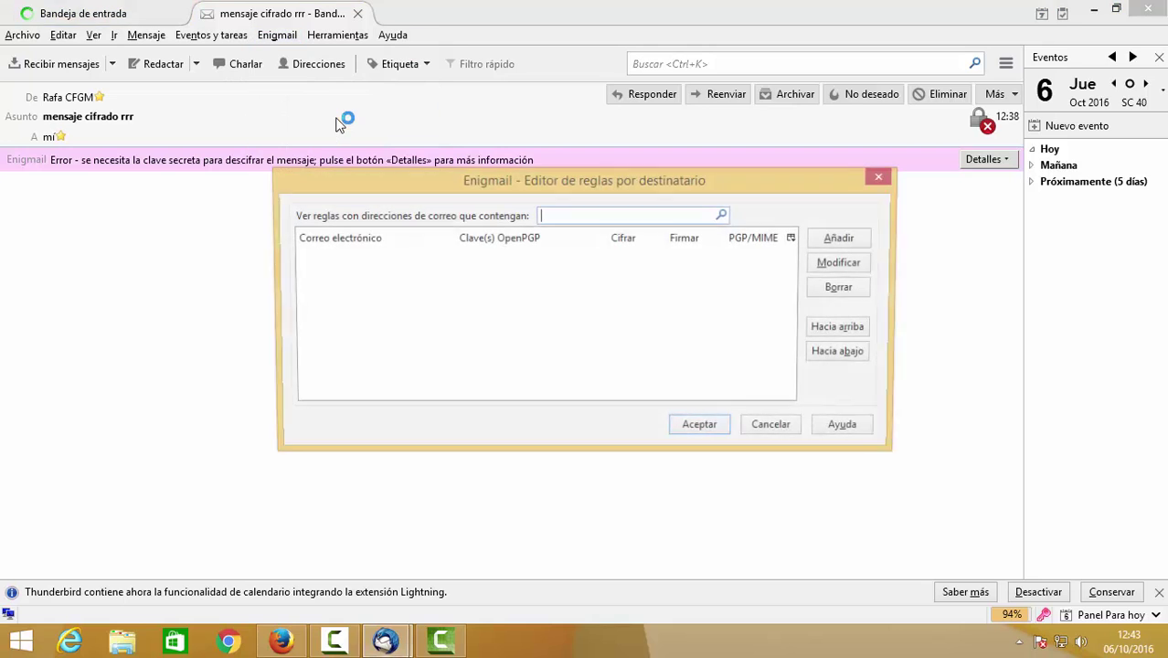
{"action": "left_click", "coordinate": [775, 428]}
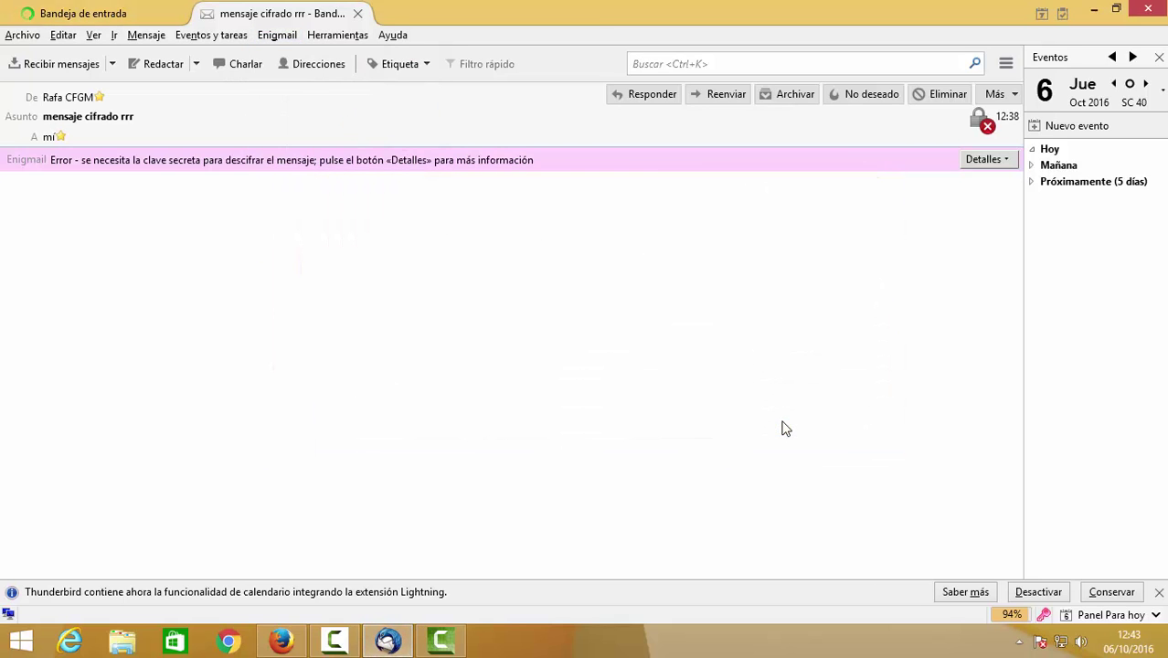
{"action": "left_click", "coordinate": [283, 35]}
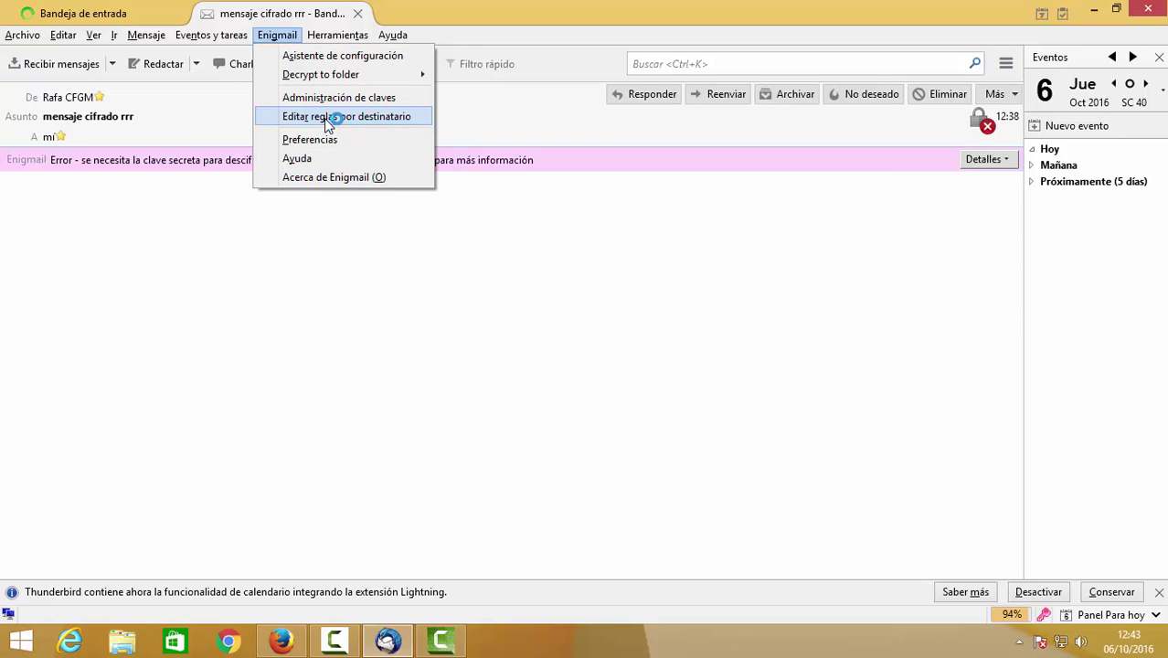
{"action": "left_click", "coordinate": [327, 123]}
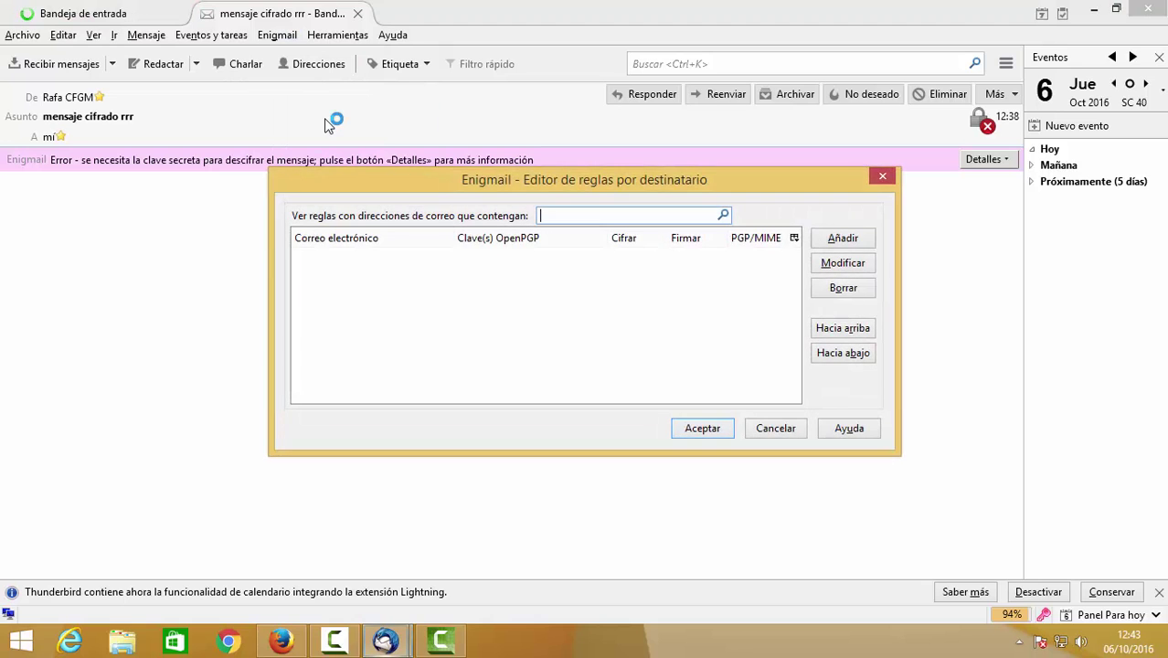
Start a new per-recipient rule and enter the contact's e-mail address.
{"action": "left_click", "coordinate": [842, 239]}
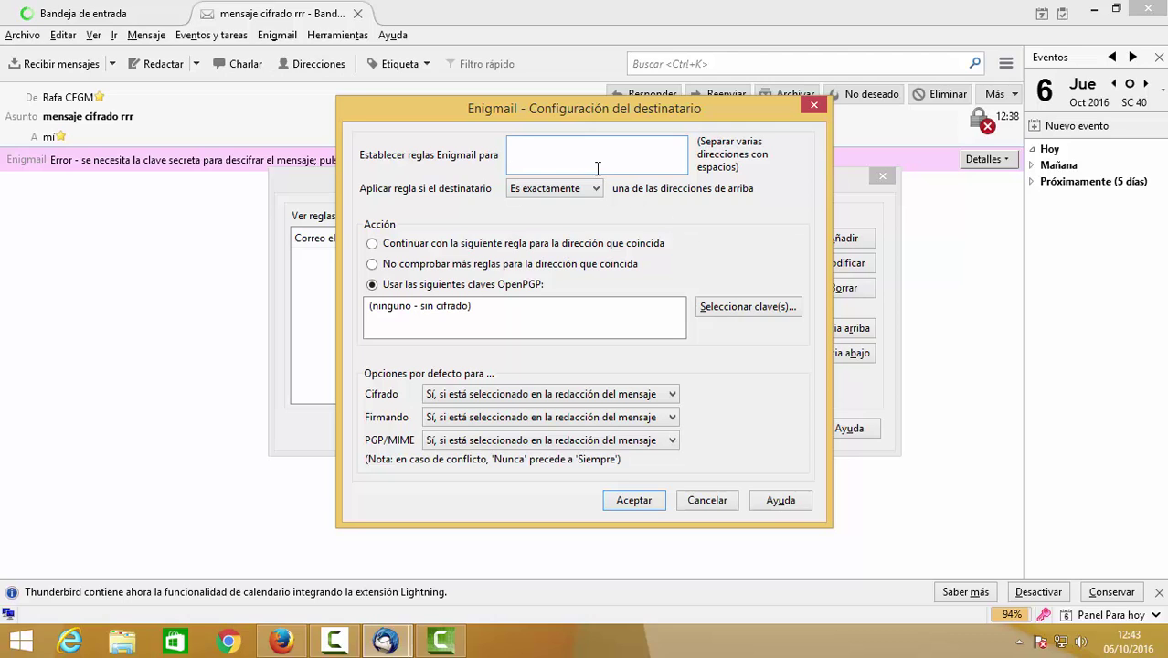
{"action": "type", "text": "fr"}
{"action": "key", "text": "BackSpace"}
{"action": "key", "text": "BackSpace"}
{"action": "left_click_drag", "start_coordinate": [618, 108], "coordinate": [729, 122]}
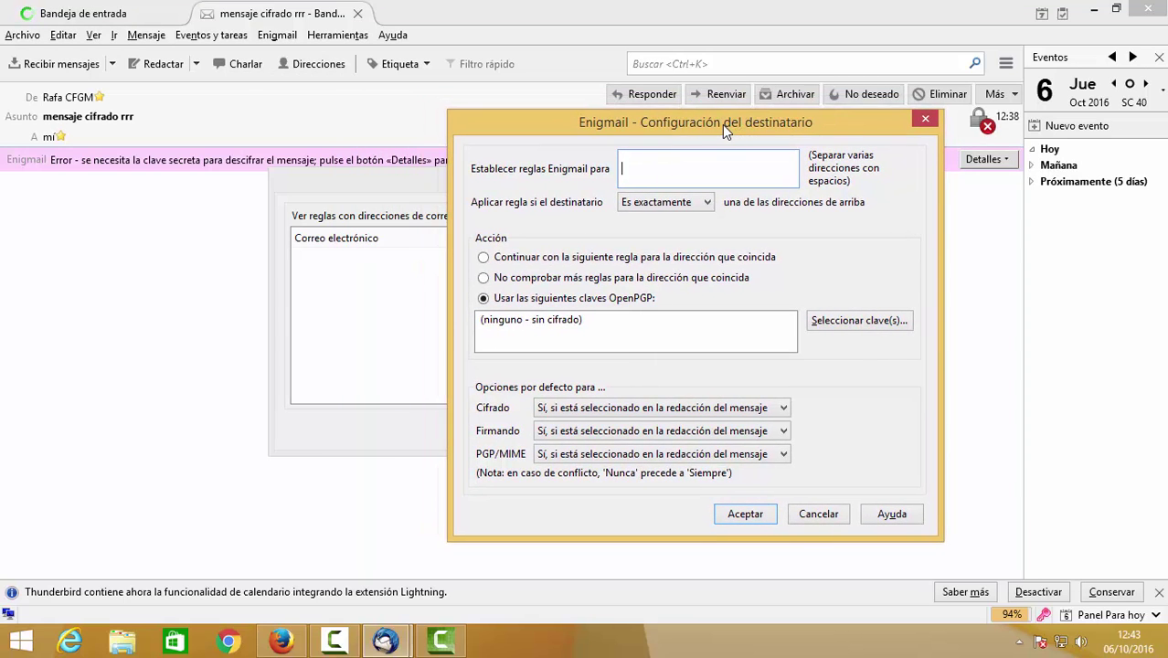
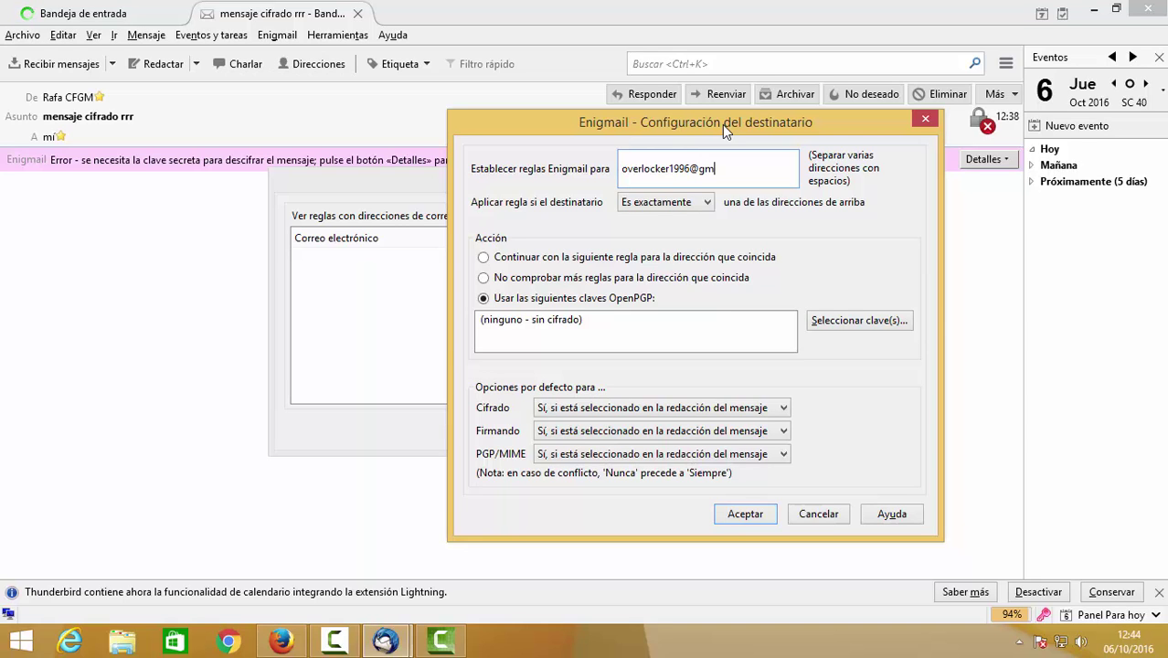
{"action": "key", "text": "Tab"}
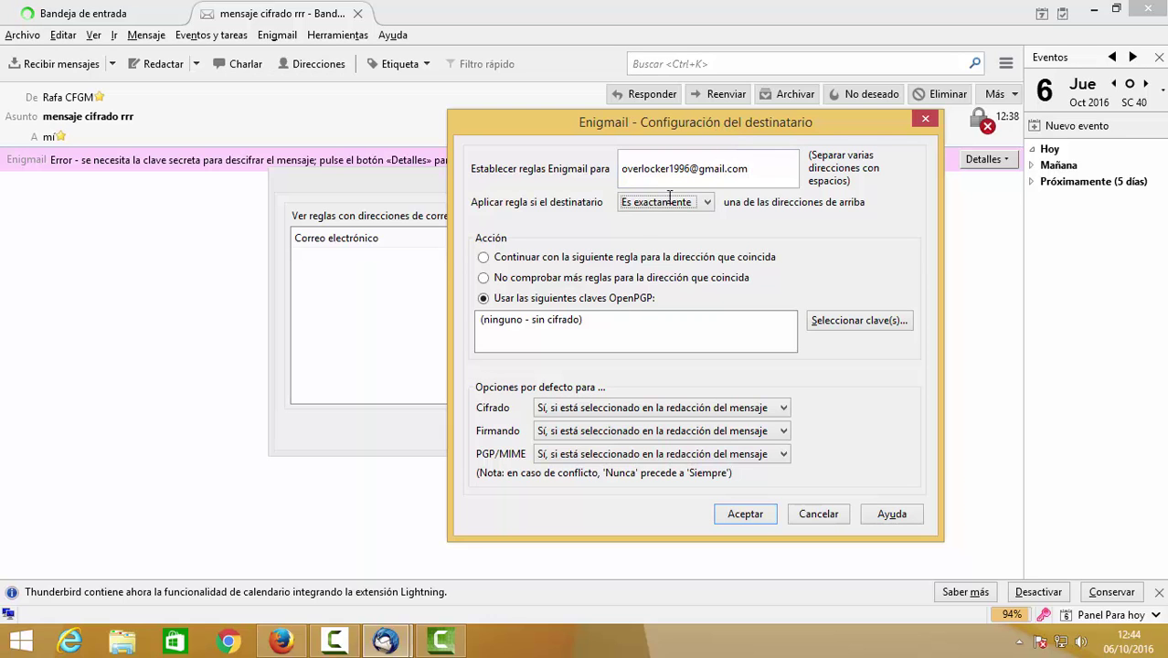
Assign the contact's OpenPGP key to the rule and save it.
{"action": "left_click", "coordinate": [855, 321]}
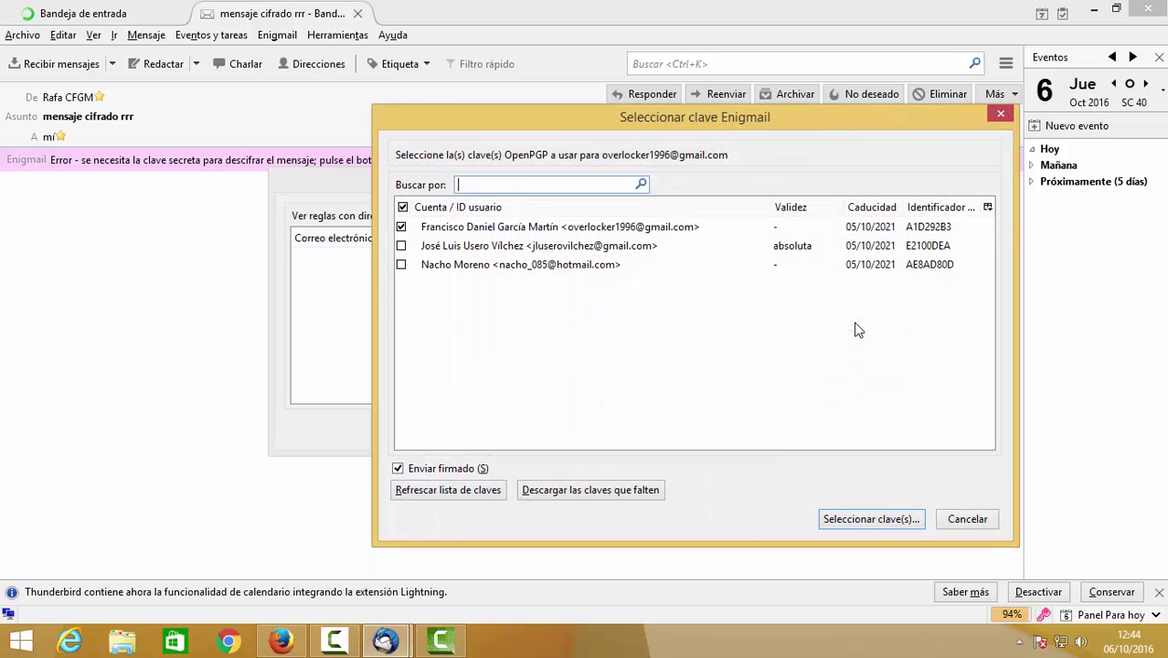
{"action": "left_click", "coordinate": [459, 230]}
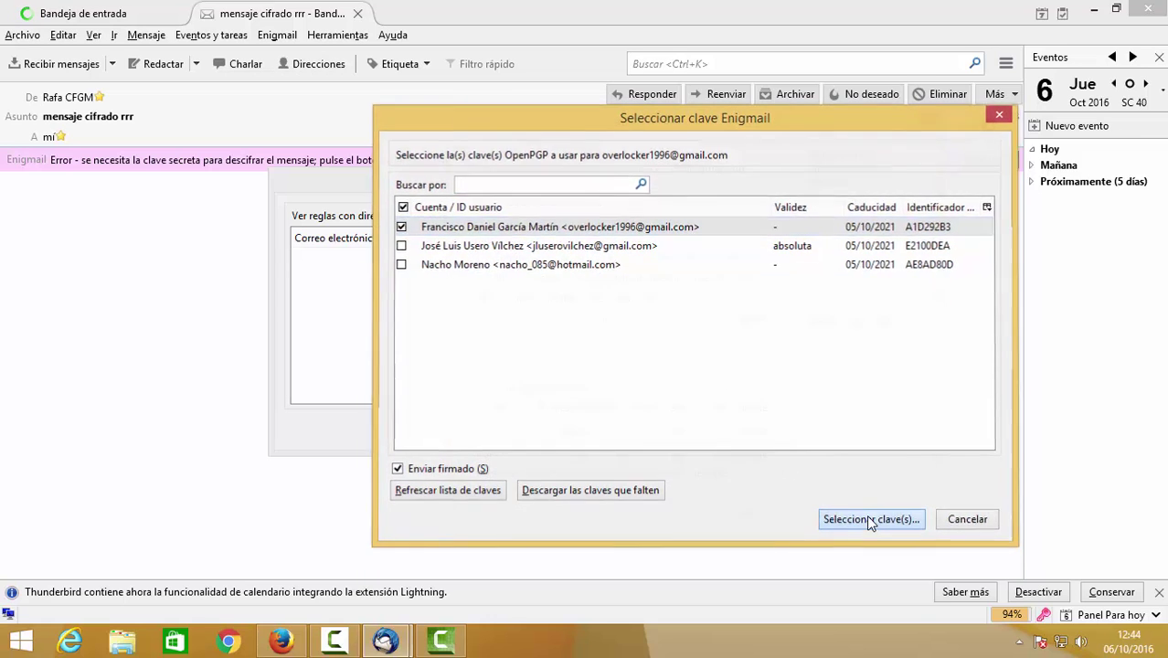
{"action": "left_click", "coordinate": [866, 517]}
{"action": "left_click", "coordinate": [760, 513]}
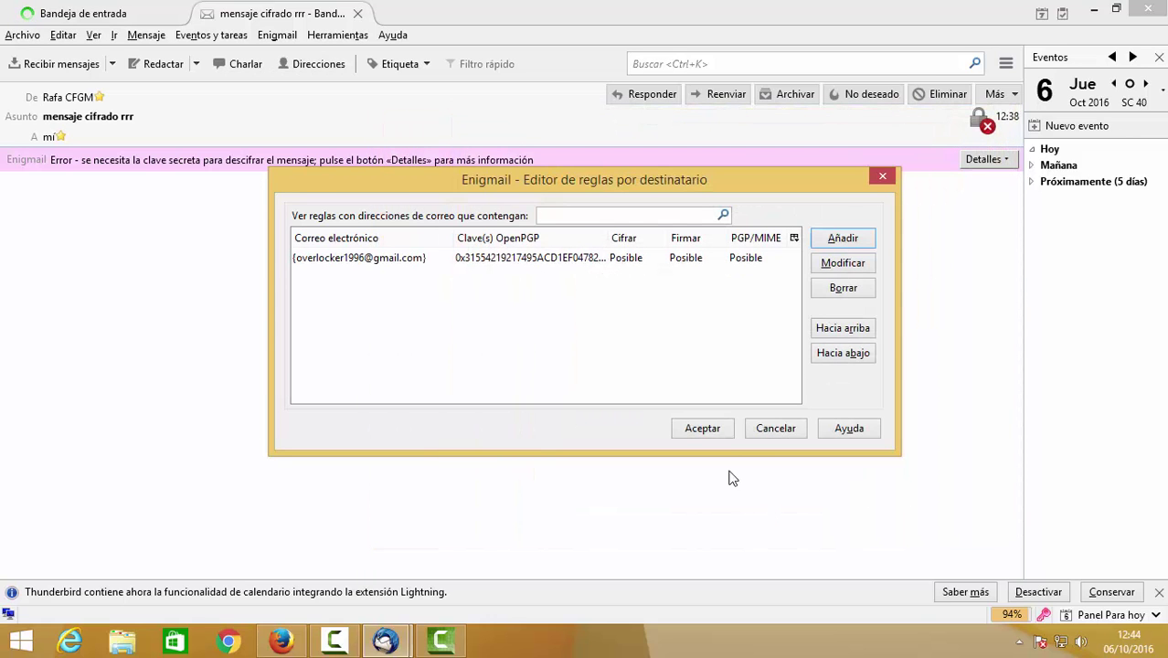
Close the rules editor, replace the 'mensaje cifrado rrr' tab with 'Mensaje Cifrado', and return to the inbox.
{"action": "left_click", "coordinate": [710, 426]}
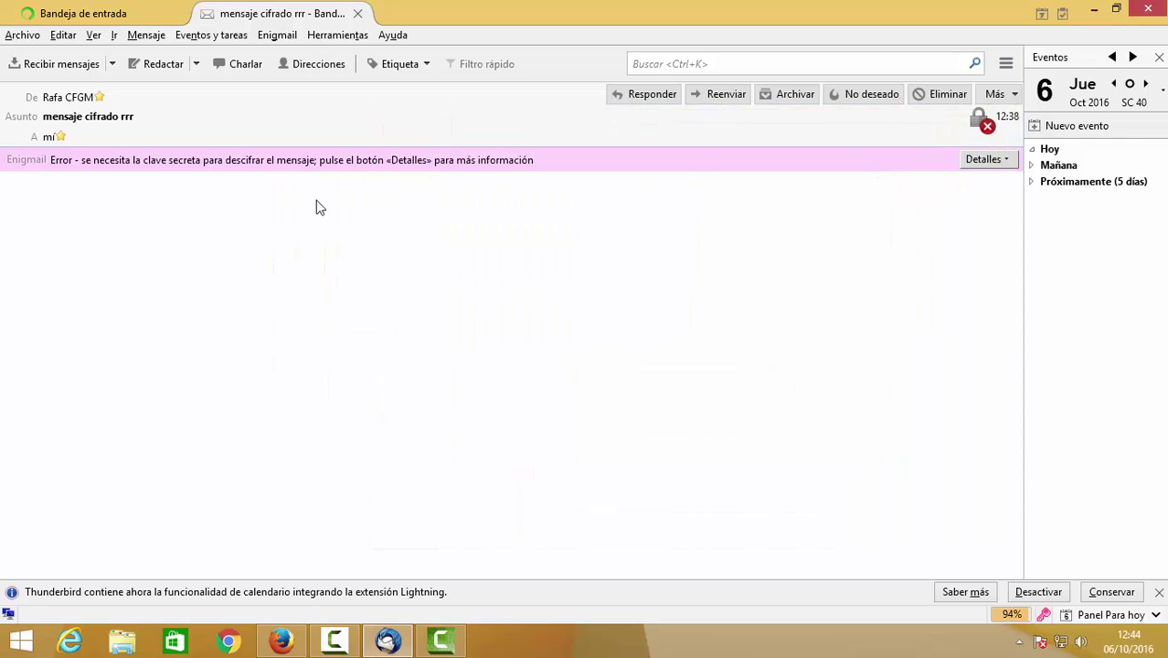
{"action": "left_click", "coordinate": [357, 13]}
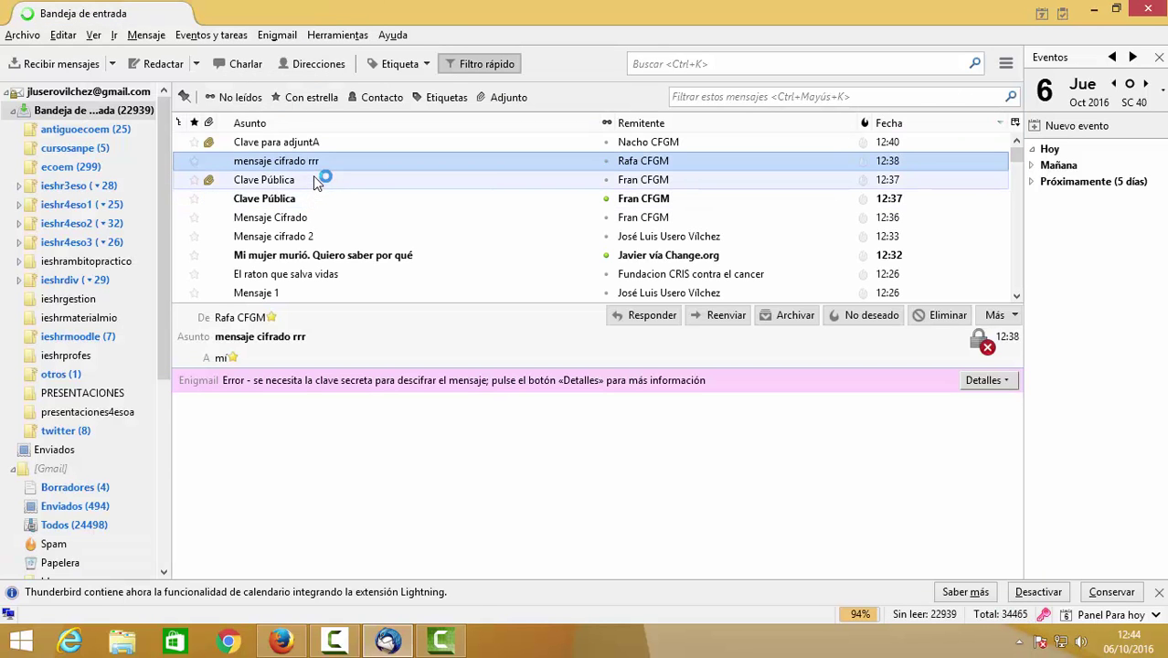
{"action": "double_click", "coordinate": [312, 217]}
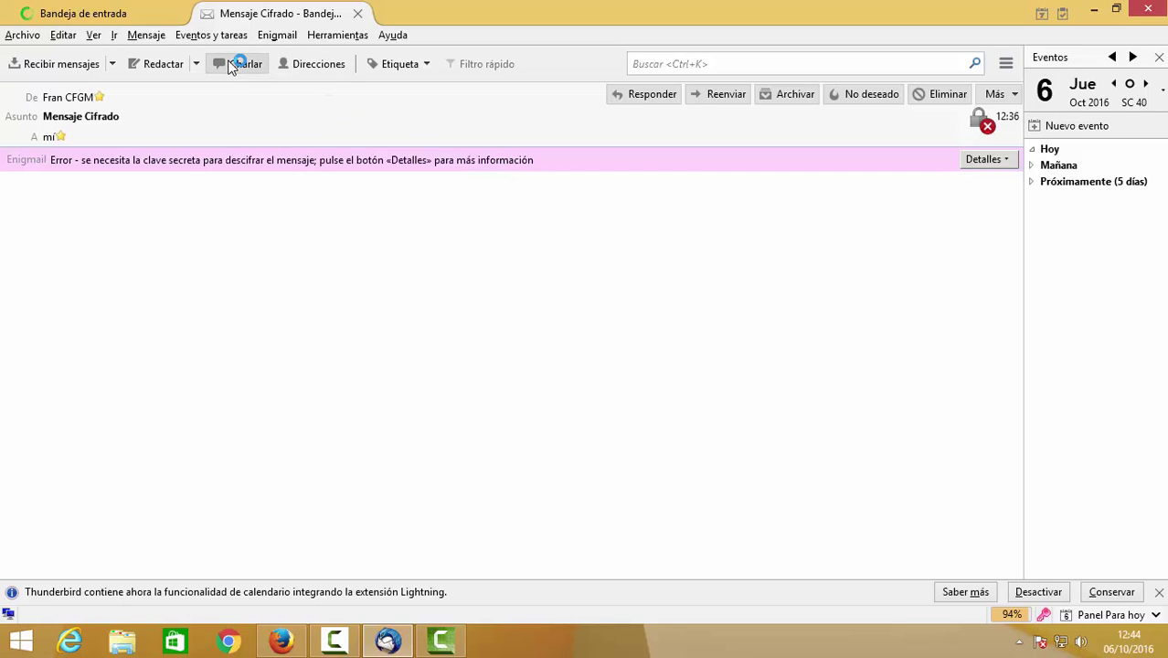
{"action": "left_click", "coordinate": [160, 12]}
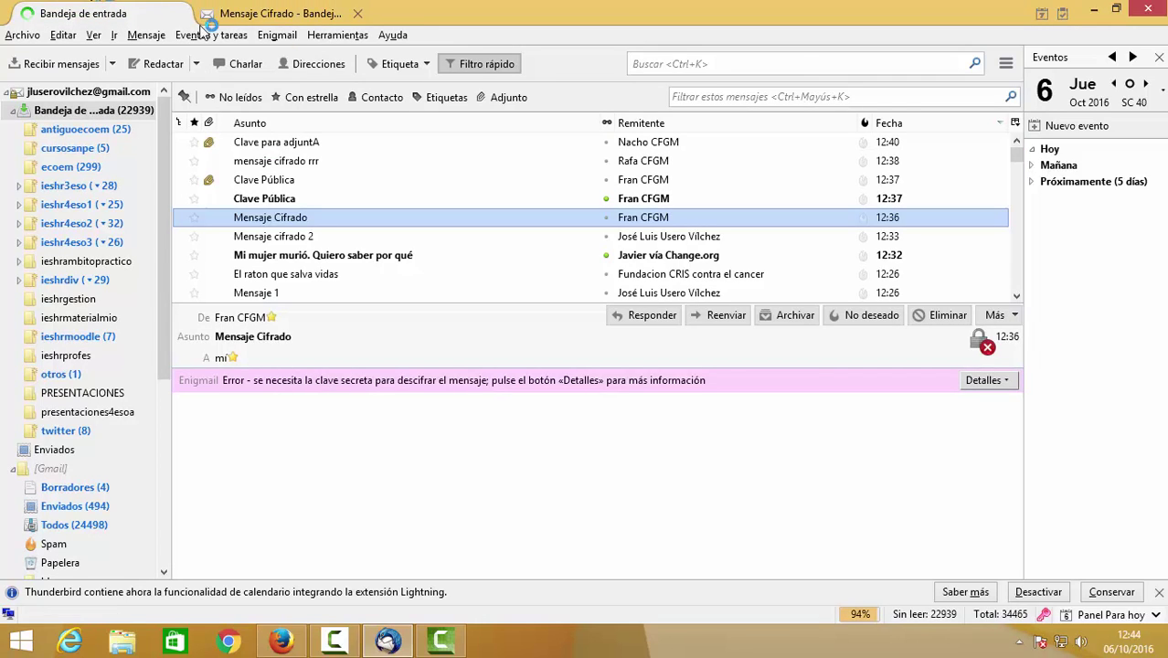
{"action": "left_click", "coordinate": [290, 34]}
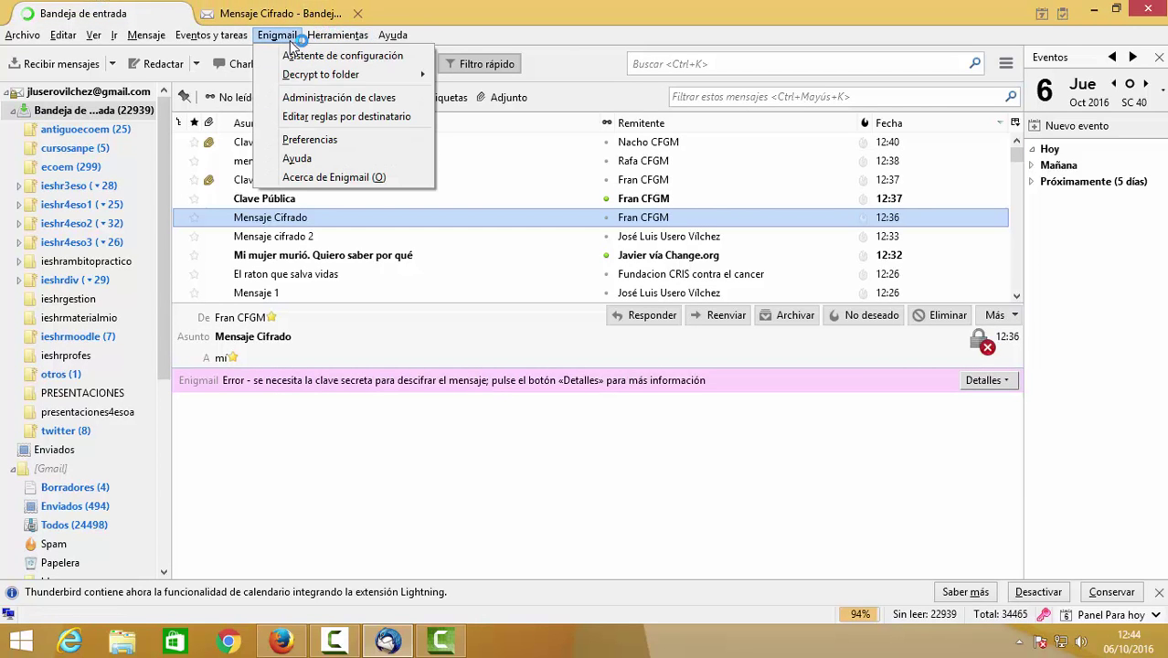
Reopen the per-recipient rules editor, abandon a new rule, and close it unchanged.
{"action": "left_click", "coordinate": [331, 116]}
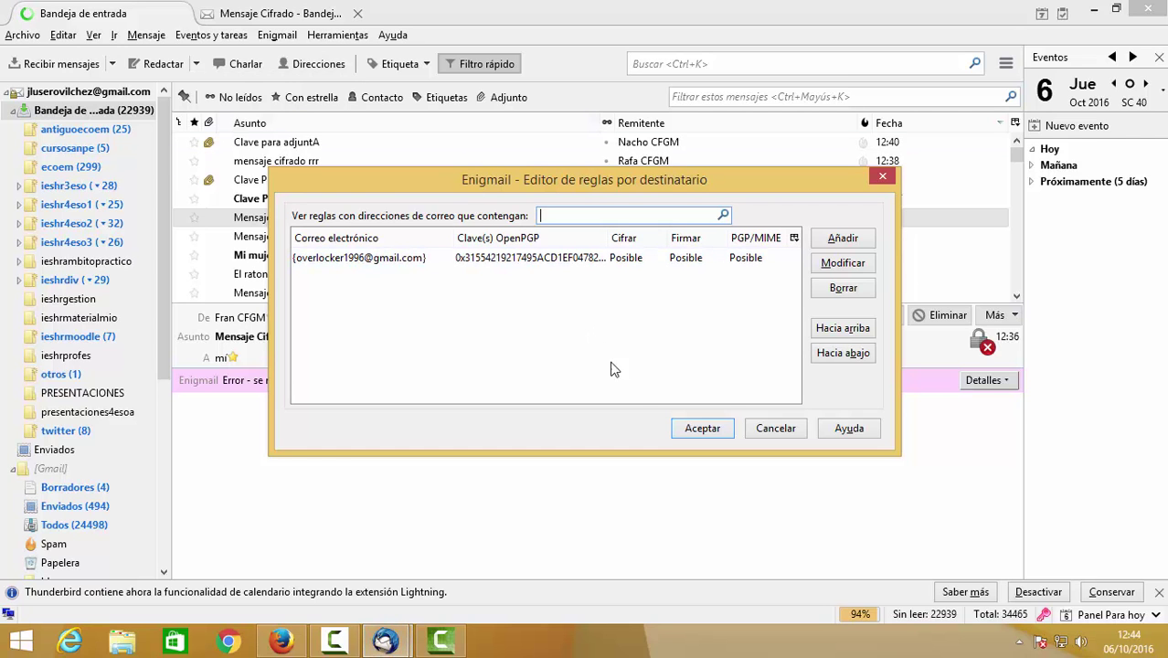
{"action": "left_click", "coordinate": [828, 243]}
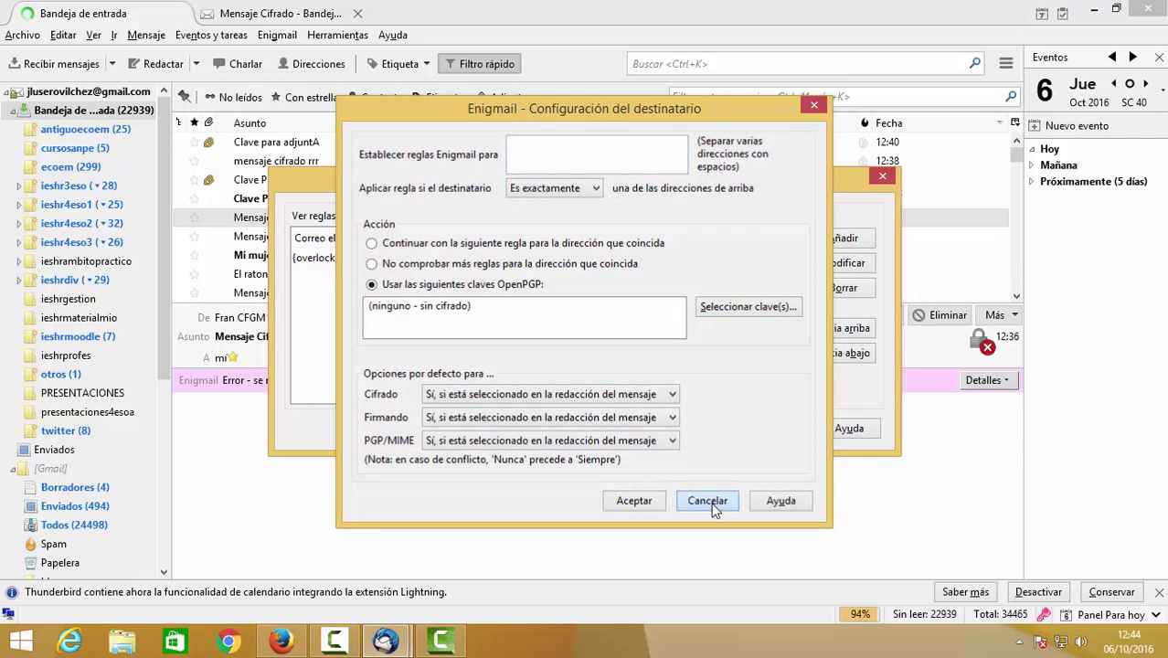
{"action": "left_click", "coordinate": [708, 498]}
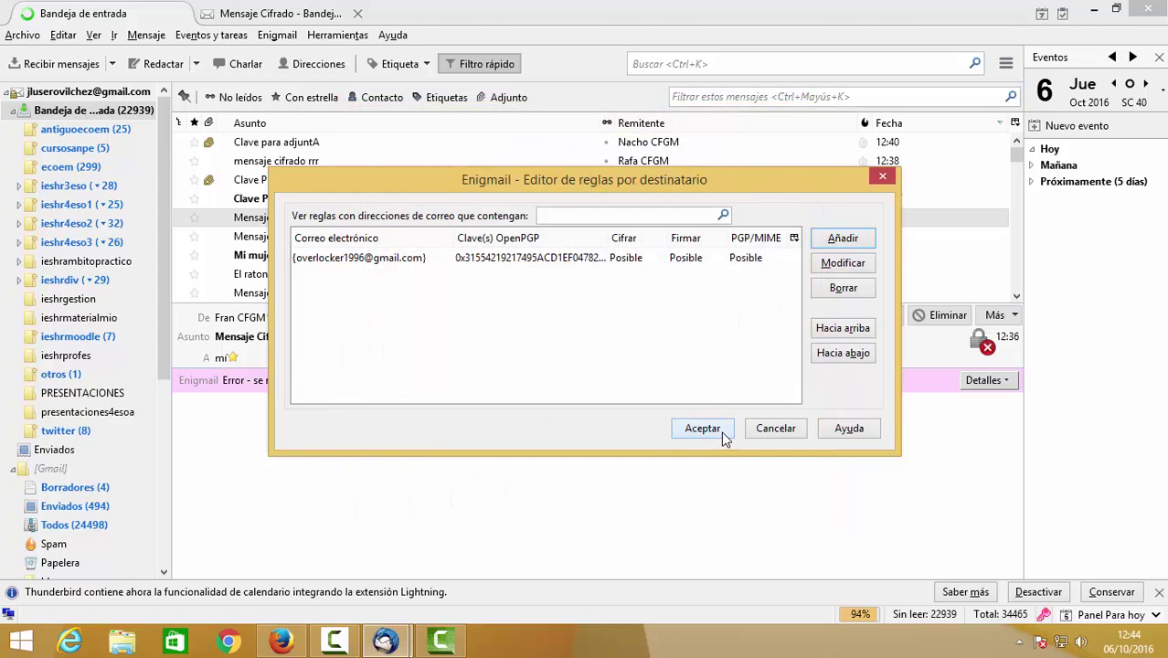
{"action": "left_click", "coordinate": [702, 429]}
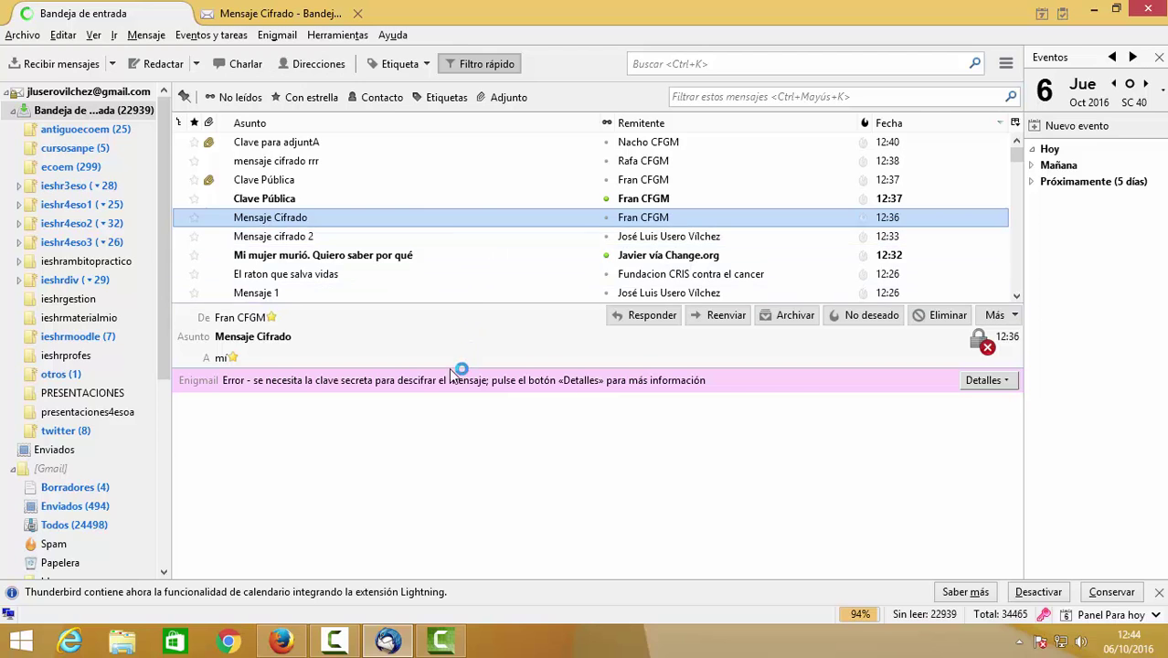
Preview several messages, open 'mensaje cifrado rrr' in a third tab, and return to the inbox.
{"action": "left_click", "coordinate": [403, 240]}
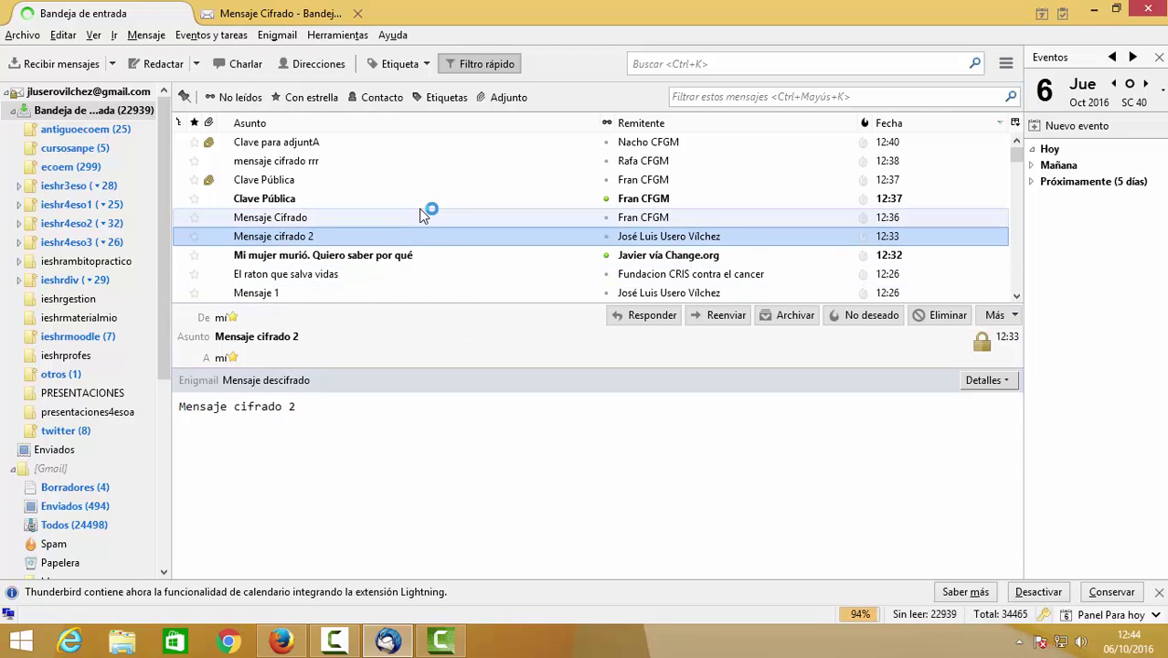
{"action": "left_click", "coordinate": [425, 213]}
{"action": "left_click", "coordinate": [425, 199]}
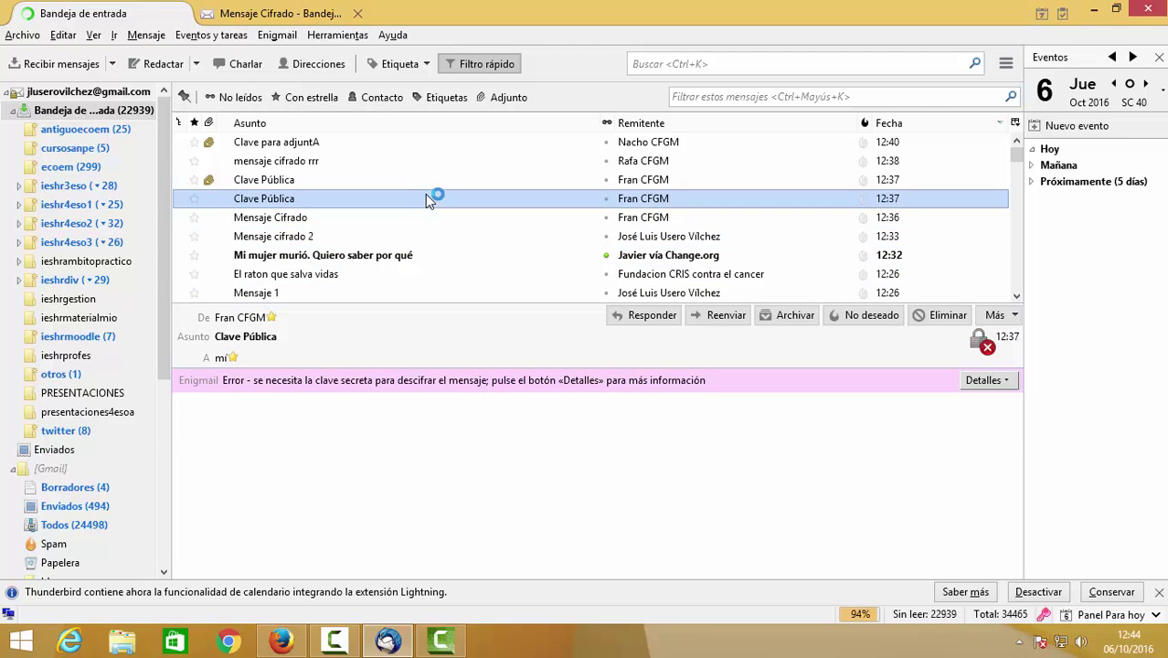
{"action": "double_click", "coordinate": [425, 160]}
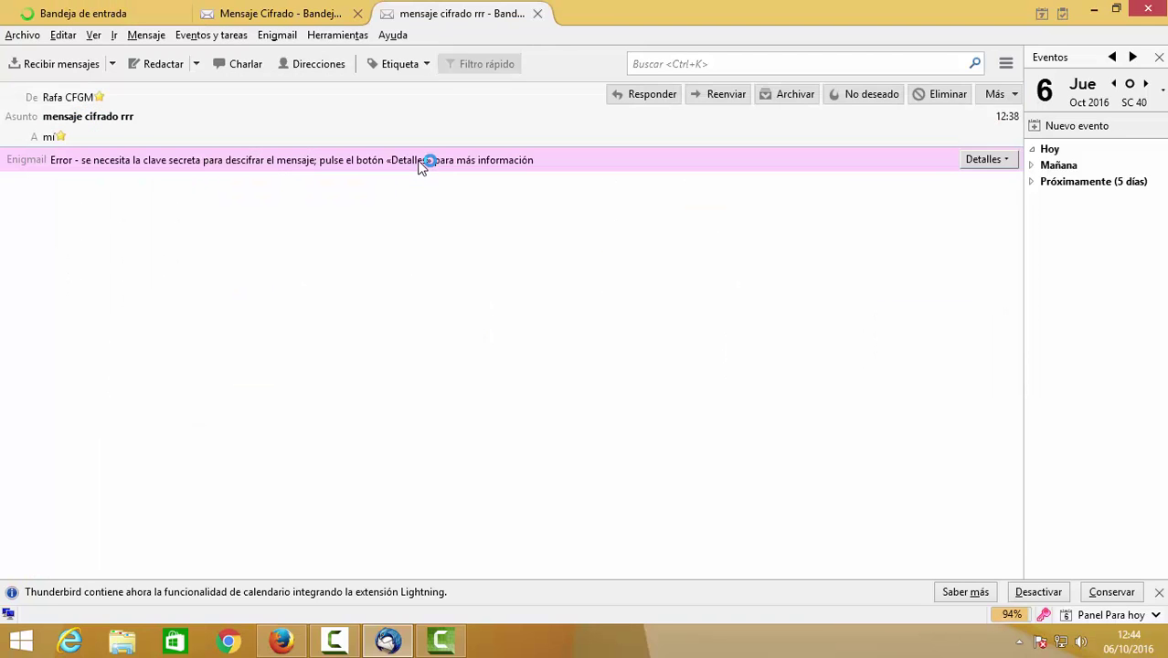
{"action": "left_click", "coordinate": [123, 12]}
{"action": "left_click", "coordinate": [288, 38]}
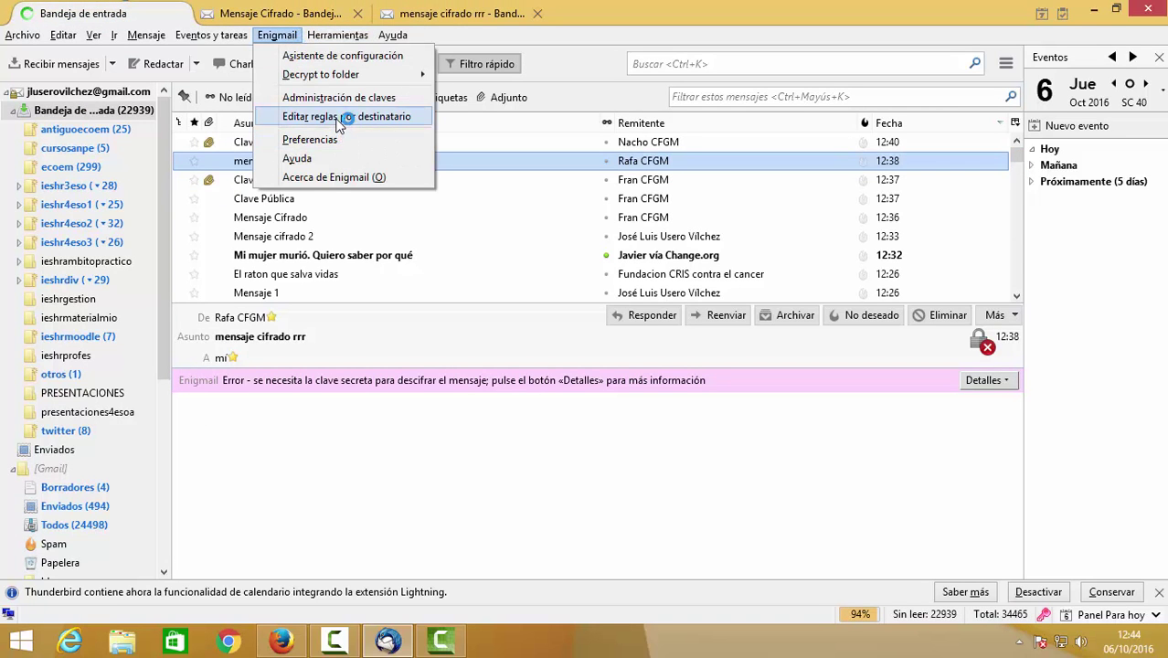
Begin a rule for another contact's address, then discard it without choosing a key.
{"action": "left_click", "coordinate": [340, 118]}
{"action": "left_click", "coordinate": [840, 239]}
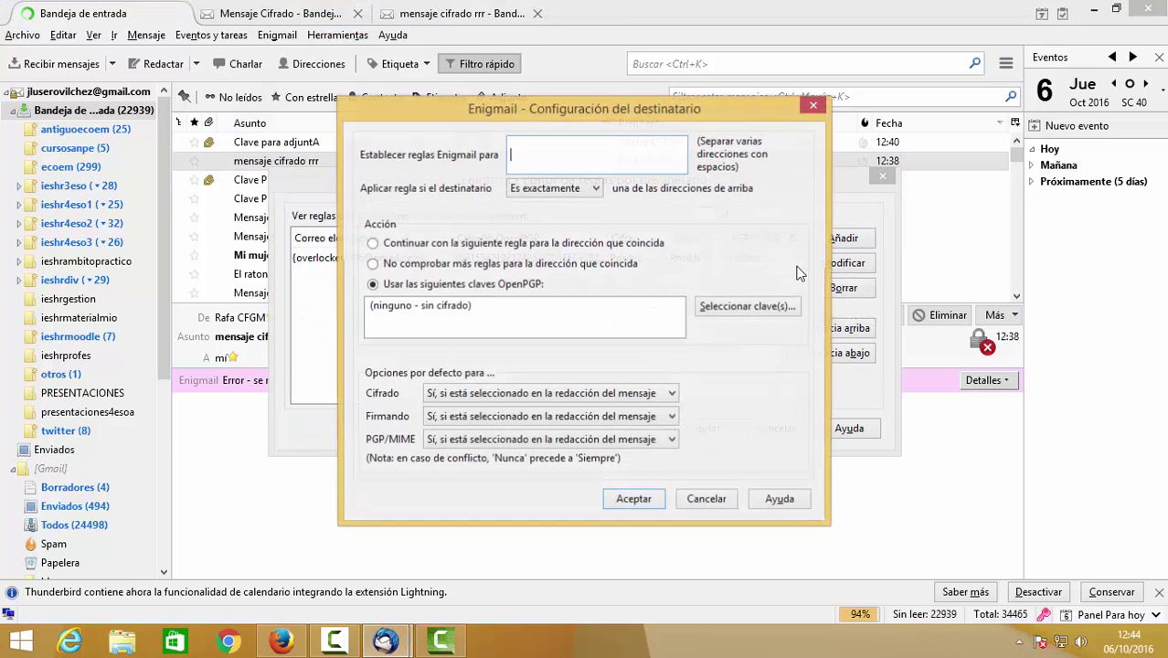
{"action": "type", "text": "rafa"}
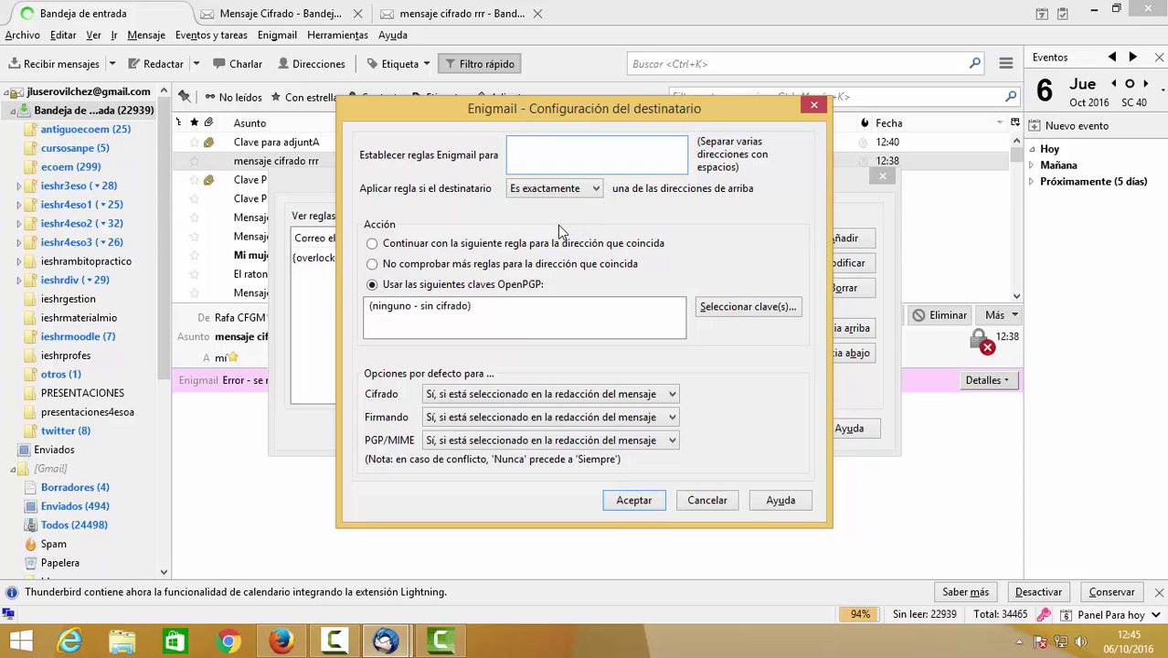
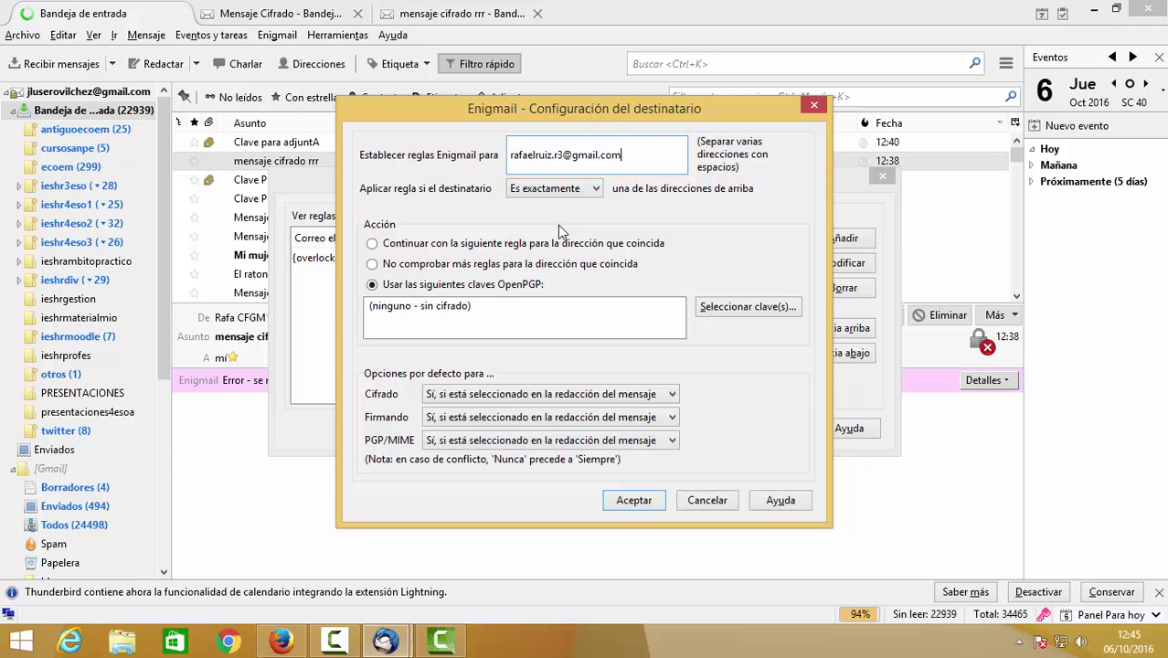
{"action": "key", "text": "Tab"}
{"action": "left_click", "coordinate": [731, 309]}
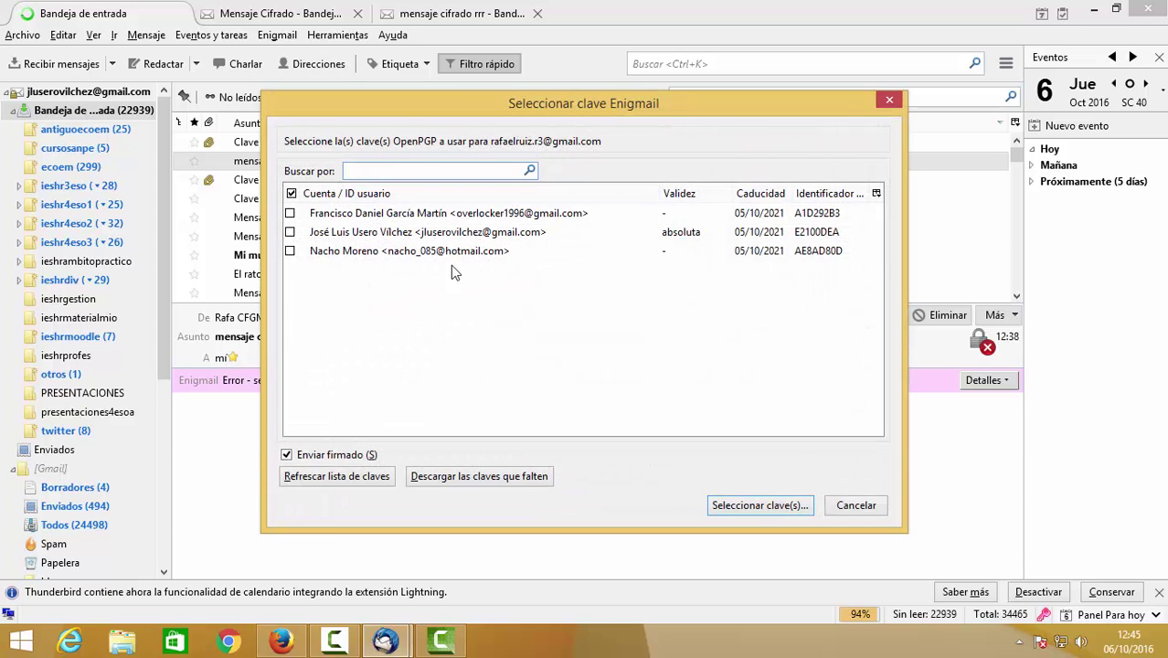
{"action": "left_click", "coordinate": [854, 505]}
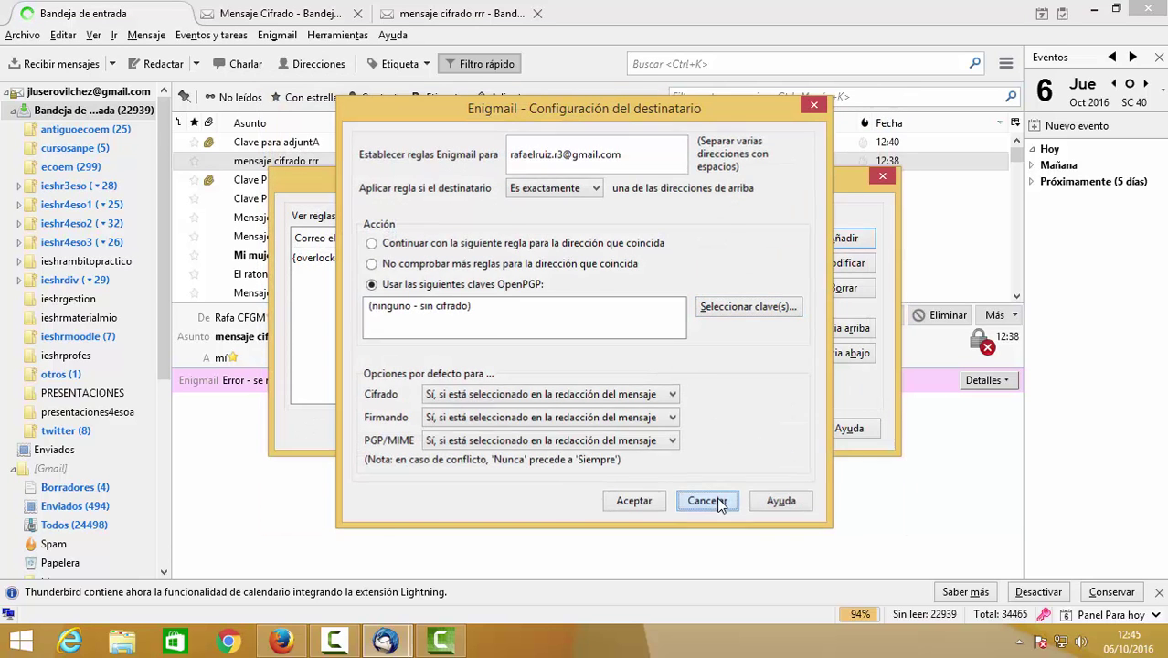
{"action": "left_click", "coordinate": [707, 499]}
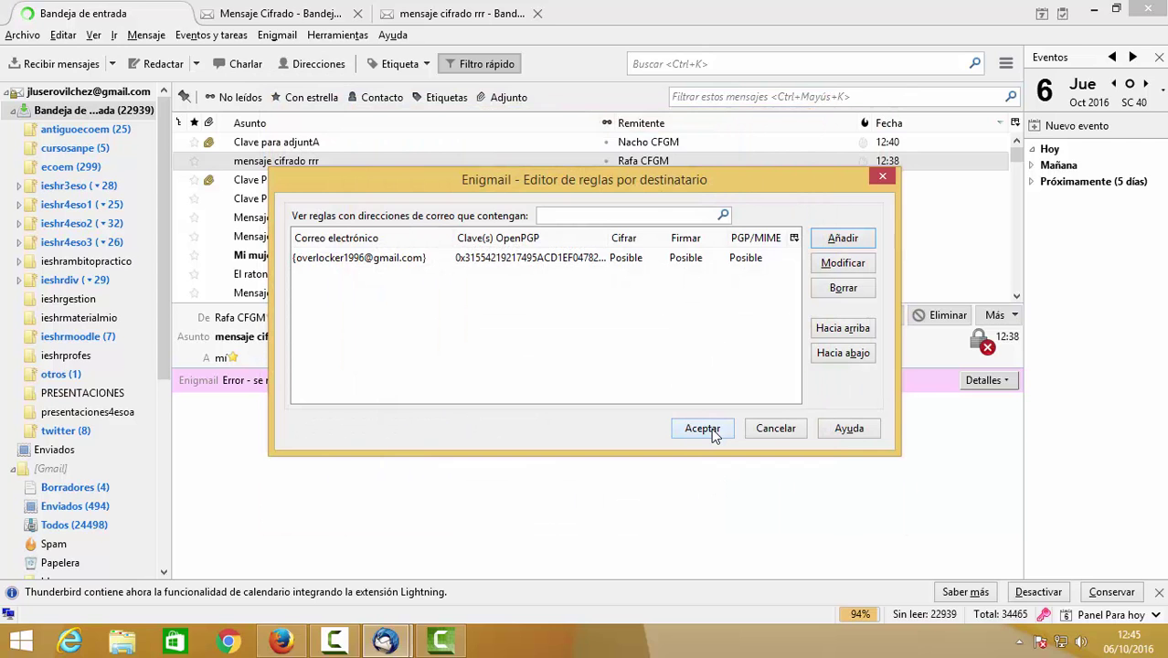
Edit the existing contact rule to use key 0xA1D292B3 and save the rules.
{"action": "left_click", "coordinate": [758, 259]}
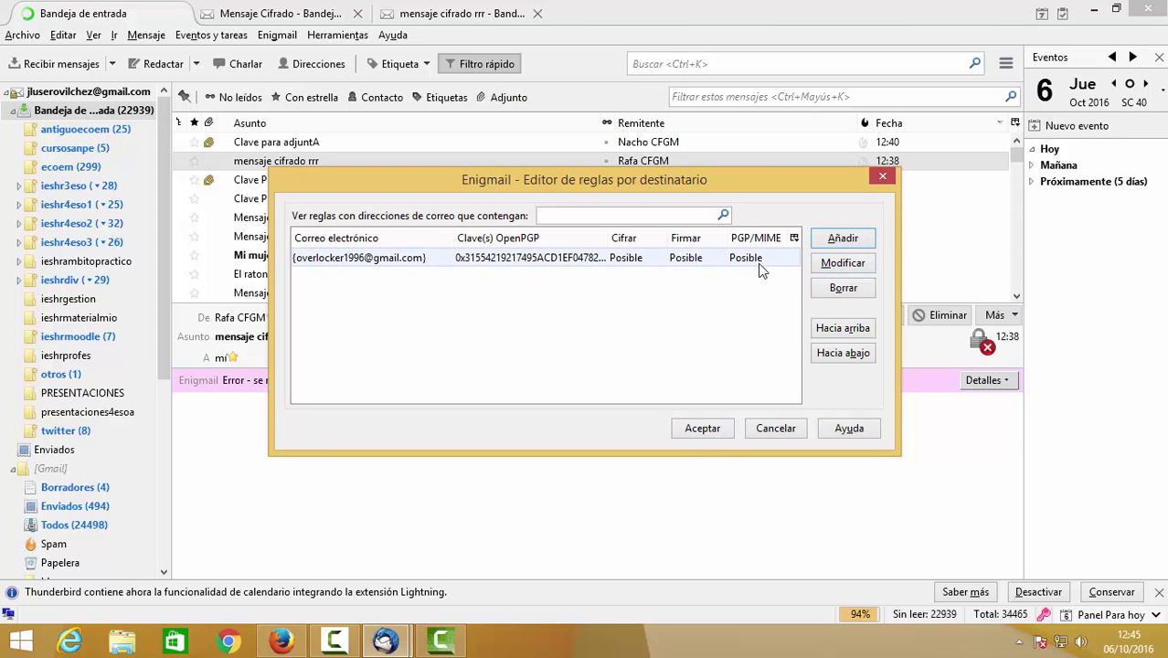
{"action": "left_click", "coordinate": [843, 263]}
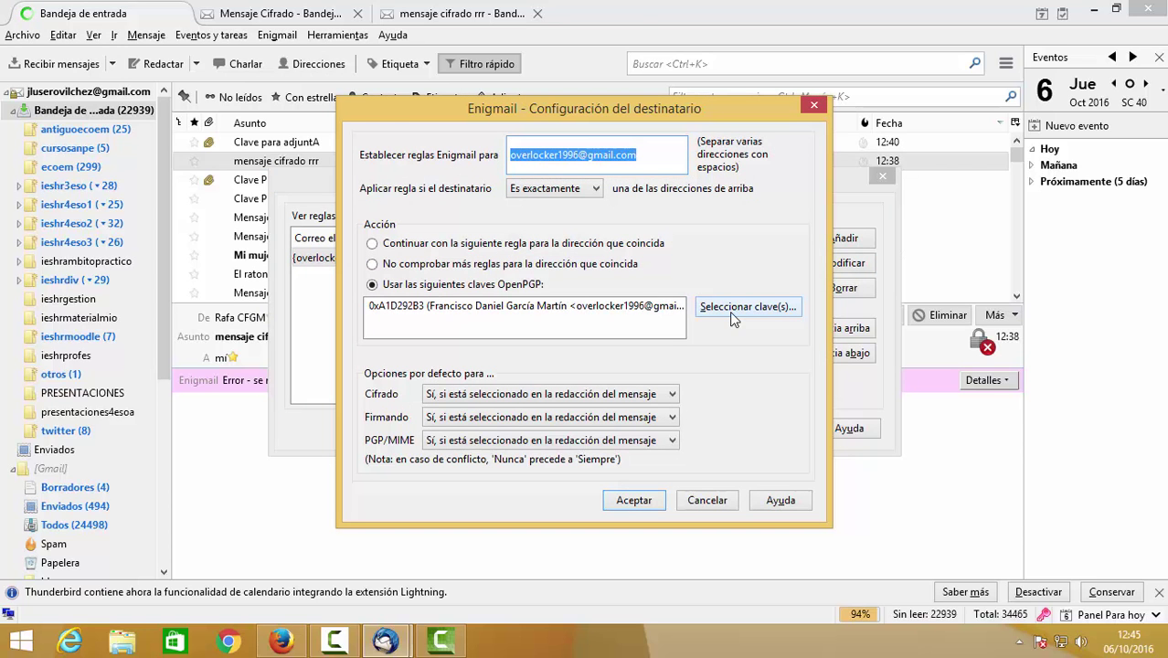
{"action": "left_click", "coordinate": [660, 309]}
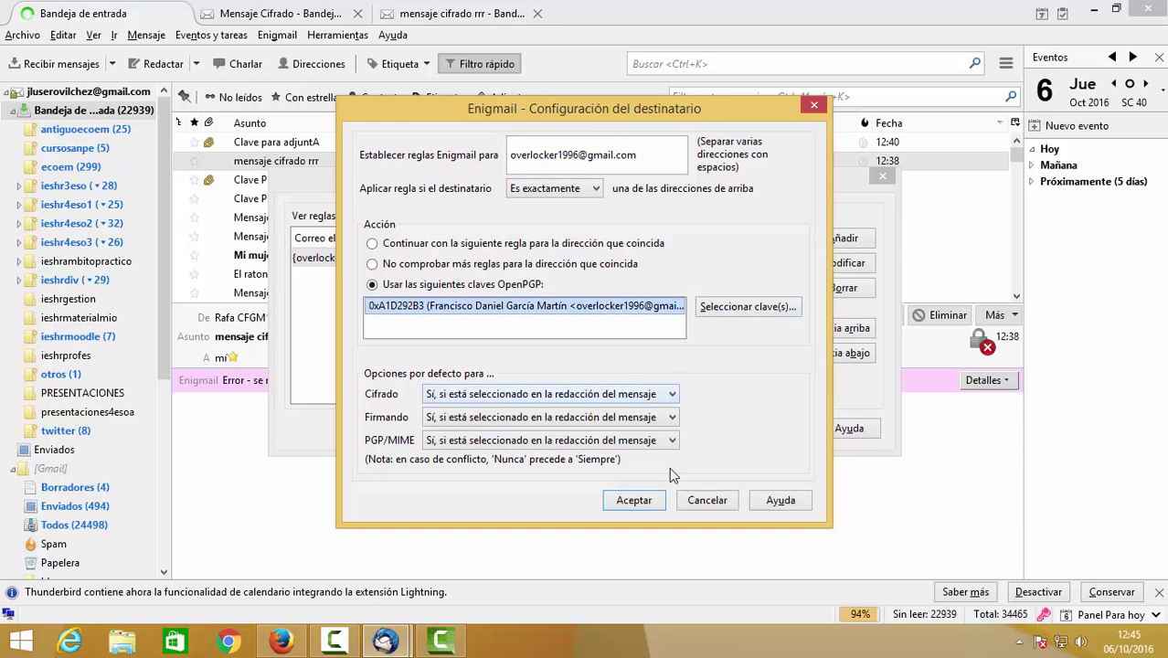
{"action": "left_click", "coordinate": [638, 503]}
{"action": "left_click", "coordinate": [695, 428]}
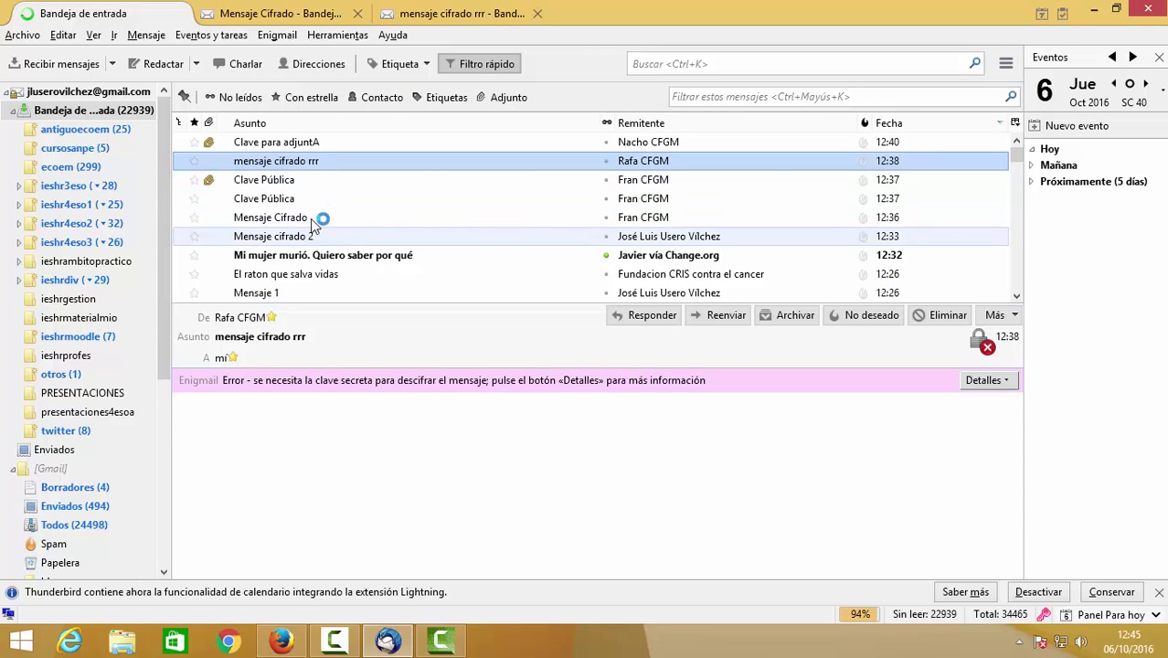
Display Mensaje Cifrado in the preview pane, then close Thunderbird.
{"action": "left_click", "coordinate": [313, 220]}
{"action": "left_click", "coordinate": [391, 462]}
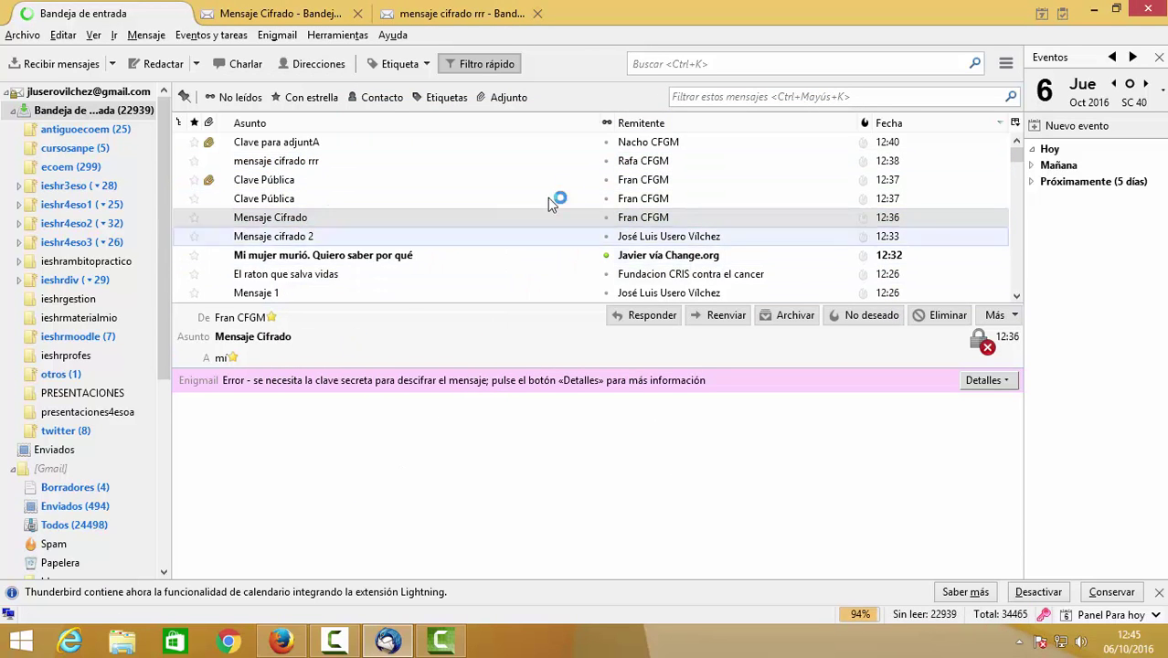
{"action": "left_click", "coordinate": [1157, 8]}
Relaunch Mozilla Thunderbird by searching 'thunderbird' on the Windows 8 Start screen.
{"action": "left_click", "coordinate": [22, 643]}
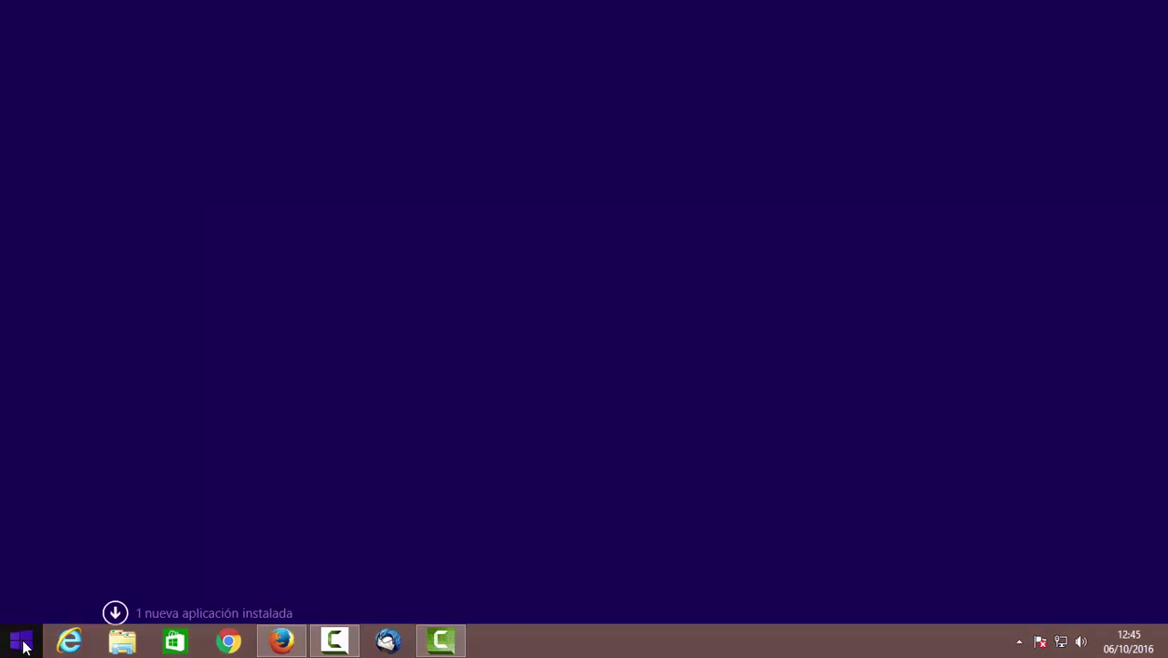
{"action": "type", "text": "thunderbird"}
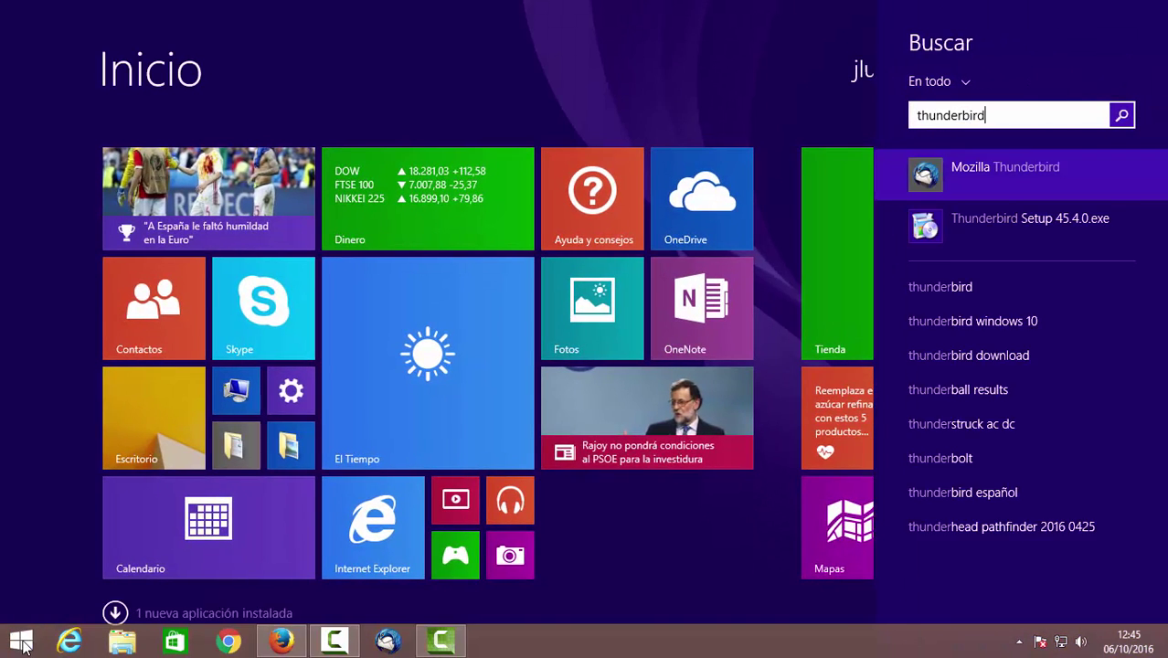
{"action": "left_click", "coordinate": [974, 183]}
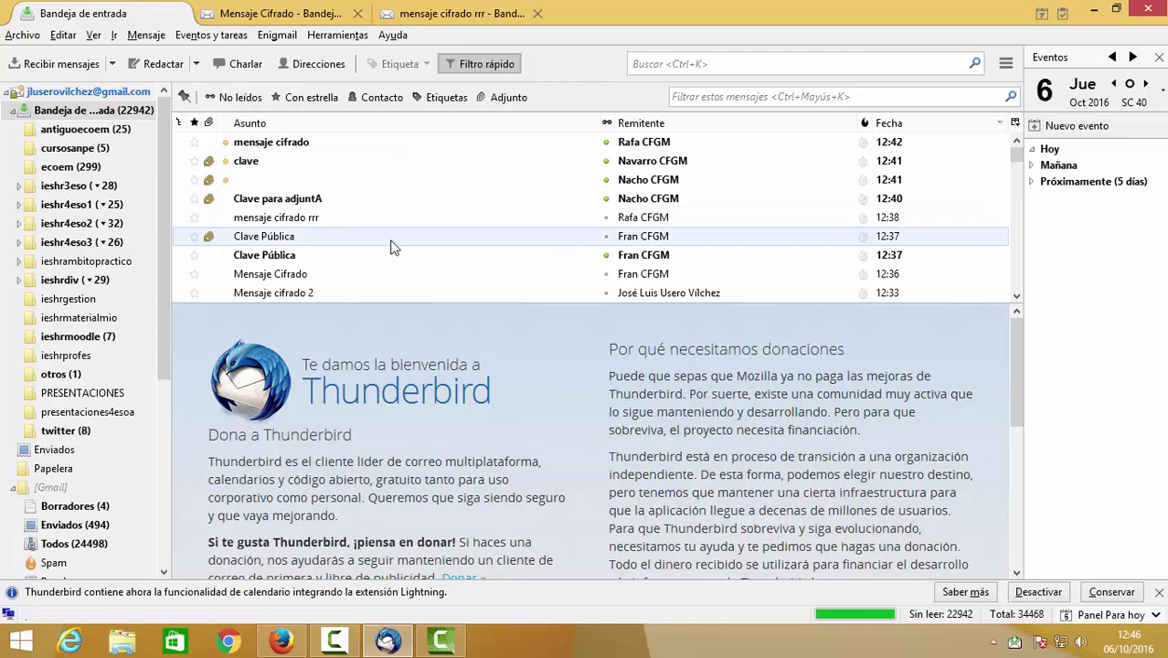
Copy Mensaje Cifrado's Enigmail security information, then open the 'clave' message carrying 0xD0BFAB6A.asc.
{"action": "left_click", "coordinate": [543, 274]}
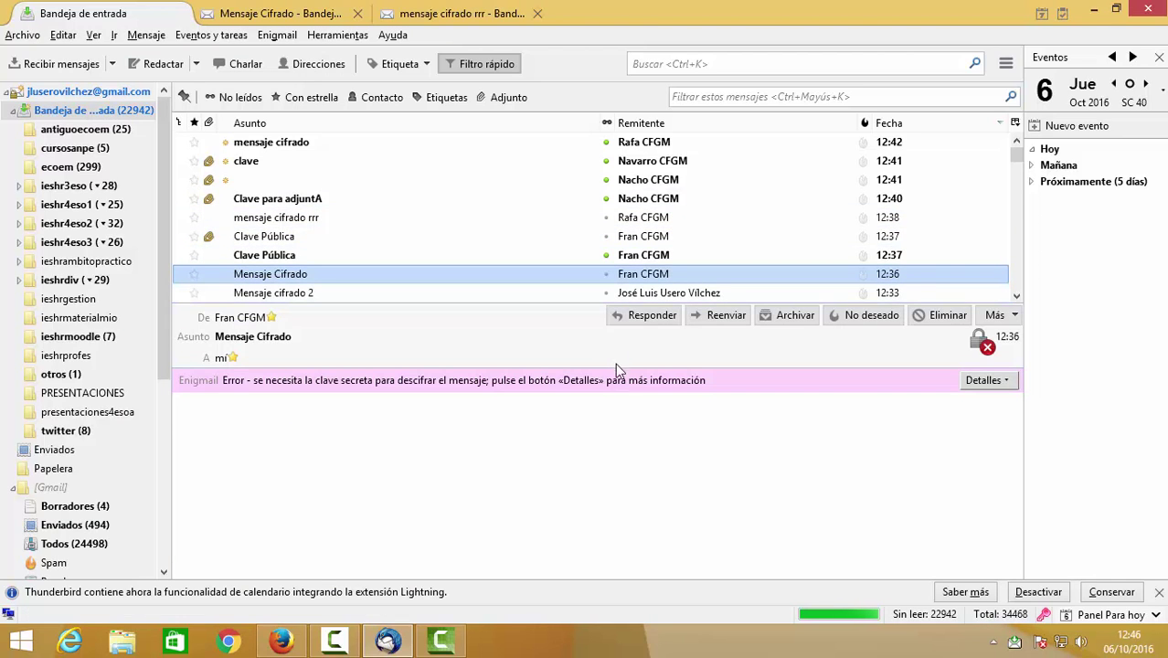
{"action": "left_click", "coordinate": [959, 389]}
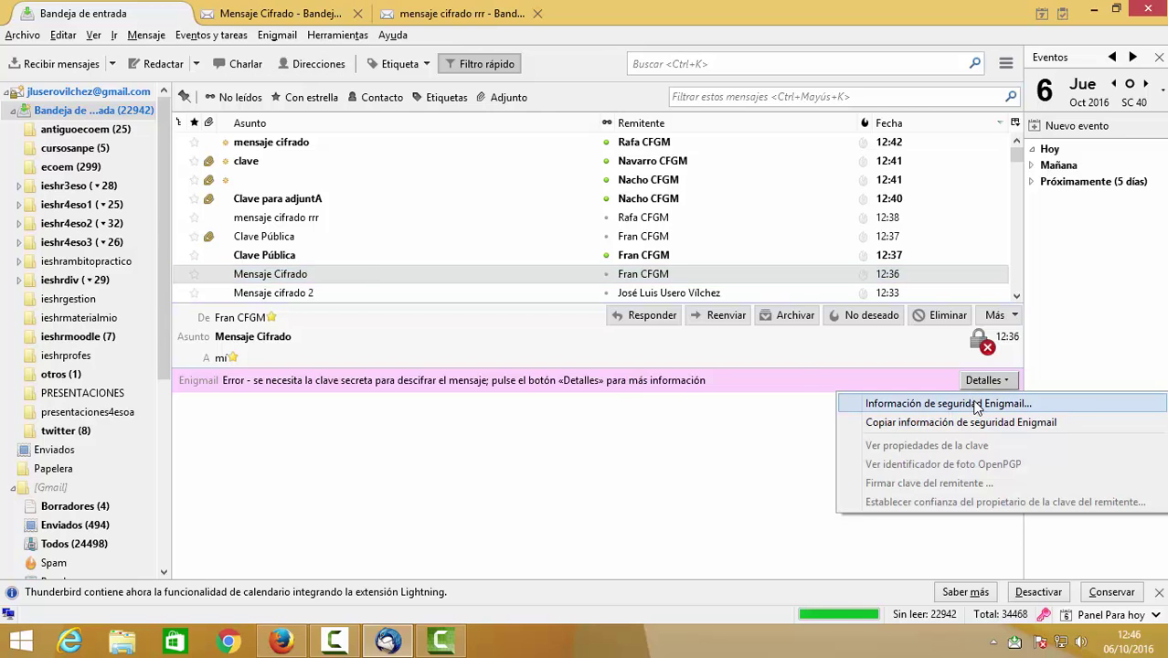
{"action": "left_click", "coordinate": [911, 402]}
{"action": "left_click", "coordinate": [757, 461]}
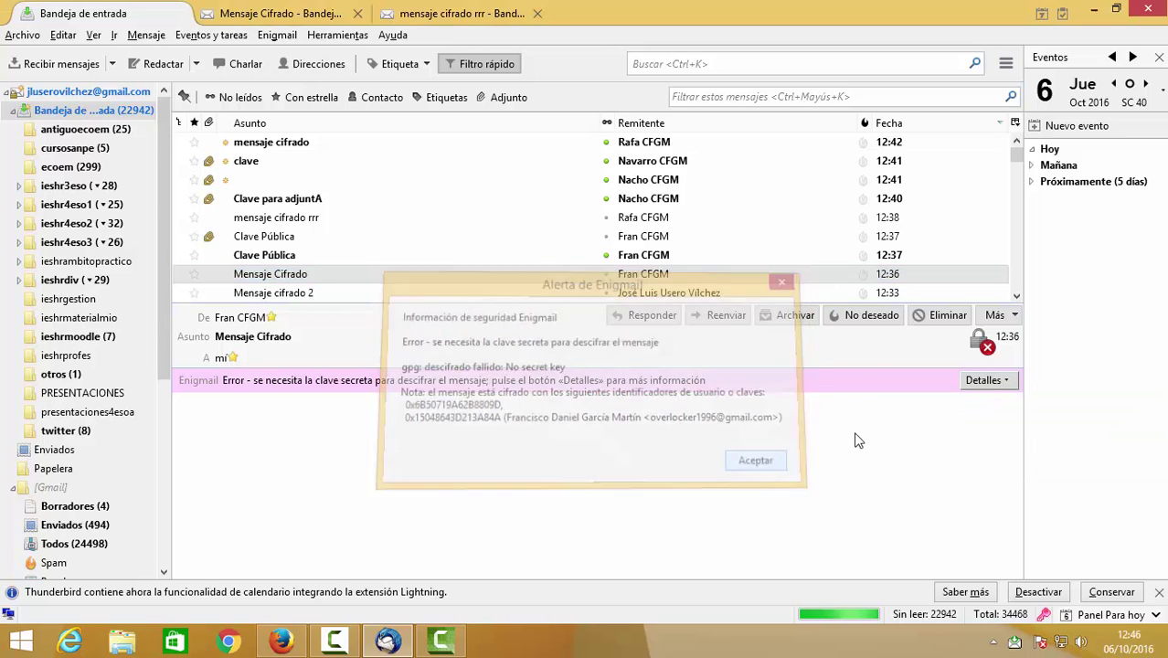
{"action": "left_click", "coordinate": [985, 380]}
{"action": "left_click", "coordinate": [983, 423]}
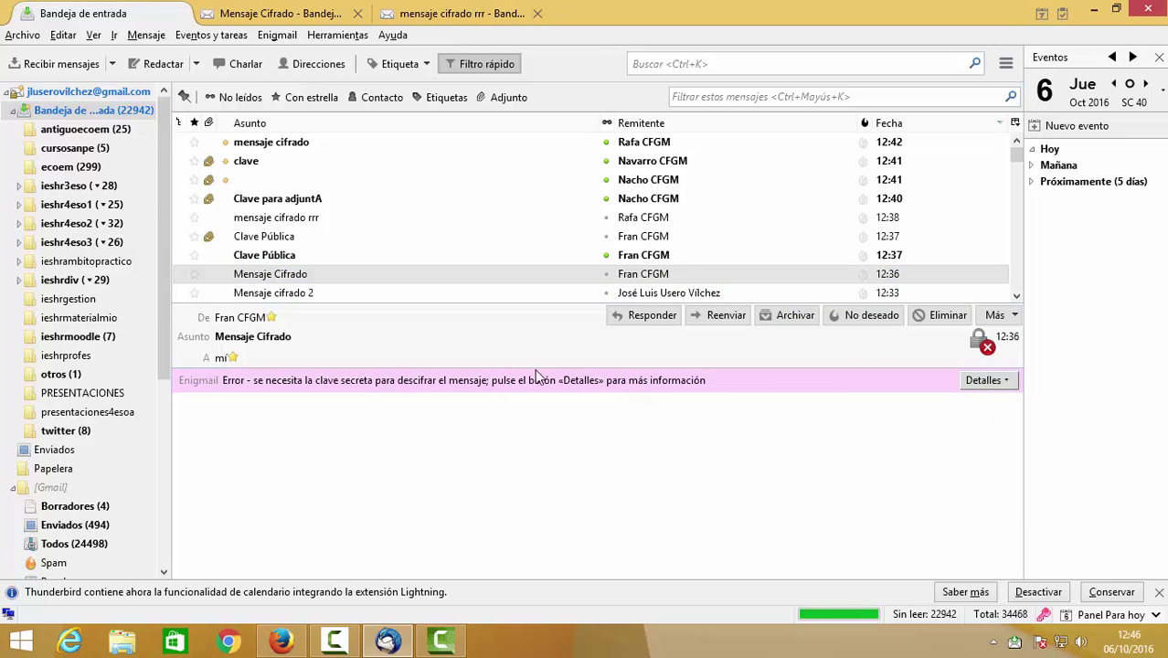
{"action": "left_click", "coordinate": [468, 236]}
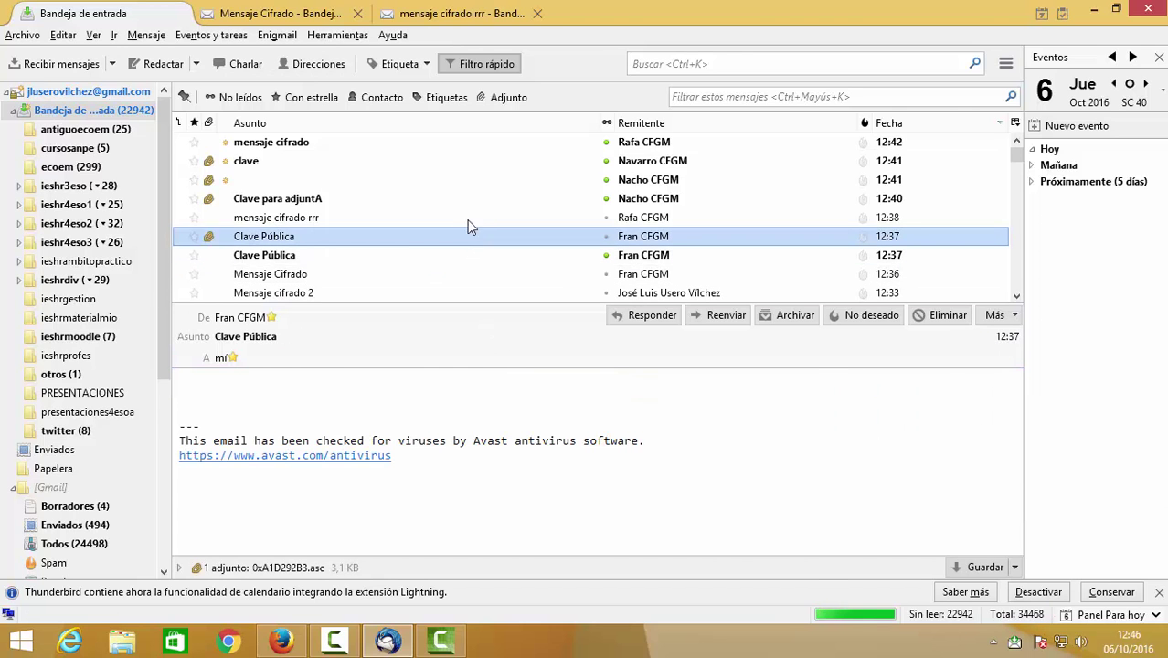
{"action": "left_click", "coordinate": [467, 162]}
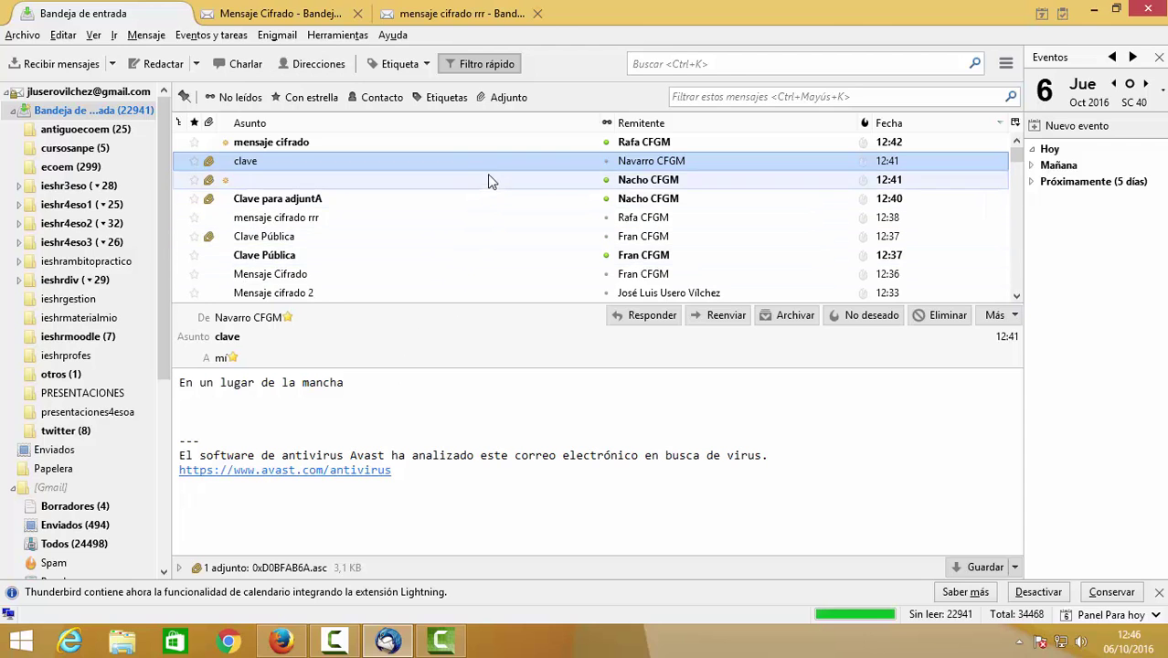
Save the attached key file 0xD0BFAB6A.asc to the desktop.
{"action": "left_click", "coordinate": [289, 569]}
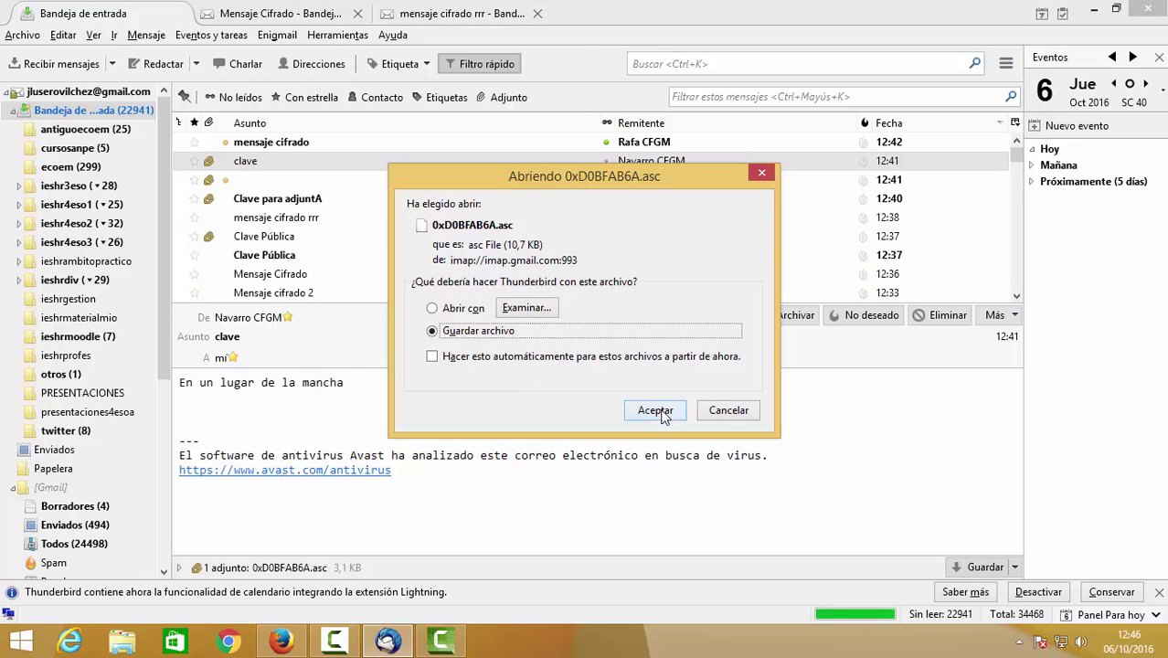
{"action": "left_click", "coordinate": [655, 410]}
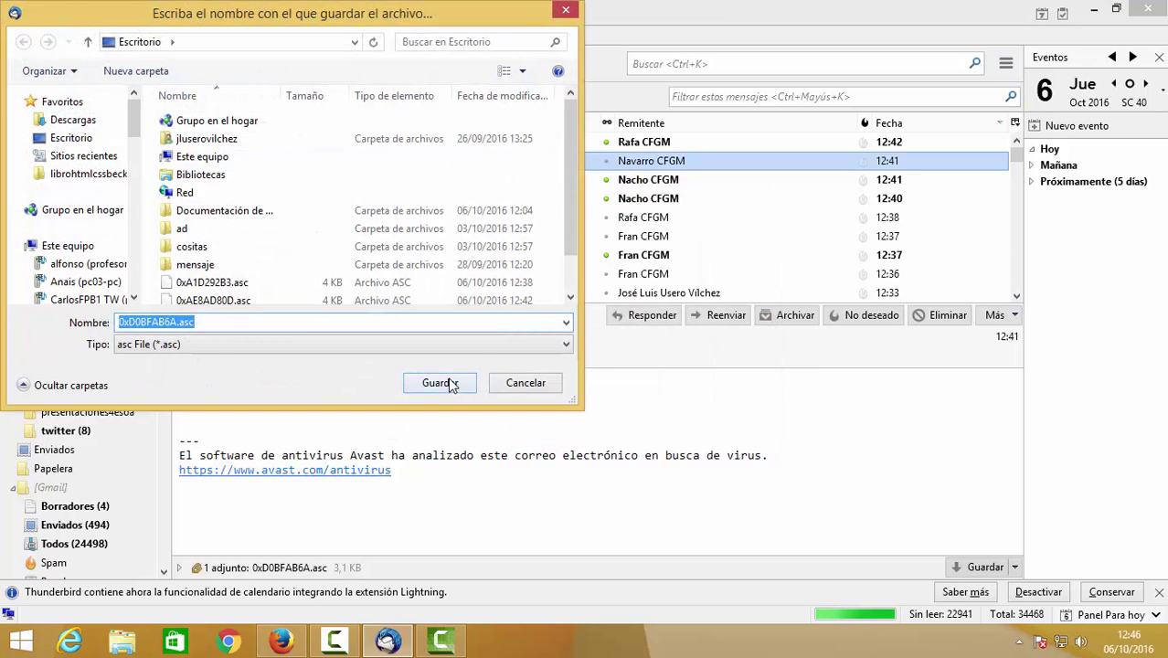
{"action": "left_click", "coordinate": [448, 384]}
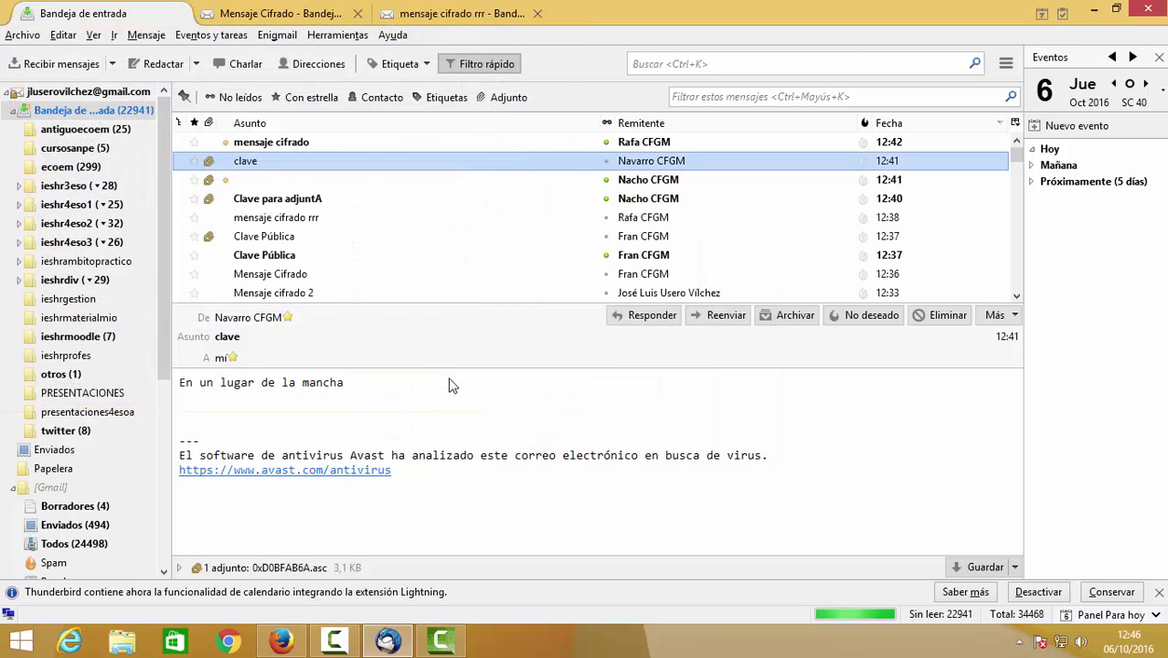
Preview the new 'mensaje cifrado' and check its secret-key decryption error details.
{"action": "left_click", "coordinate": [373, 146]}
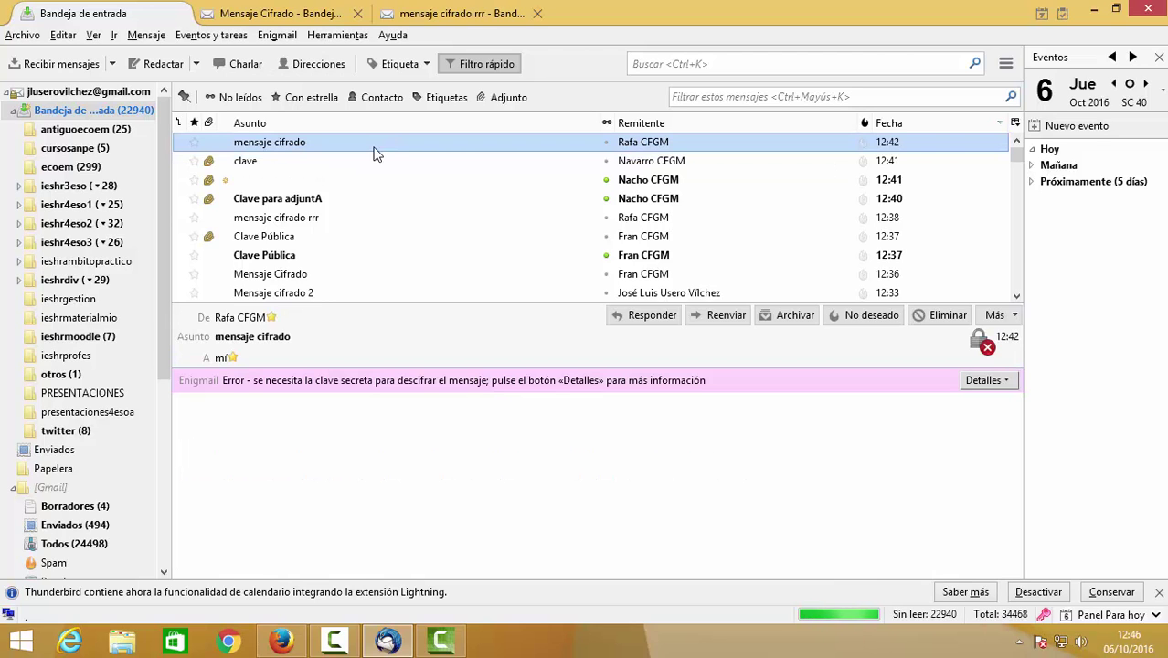
{"action": "left_click", "coordinate": [985, 380]}
{"action": "left_click", "coordinate": [985, 380]}
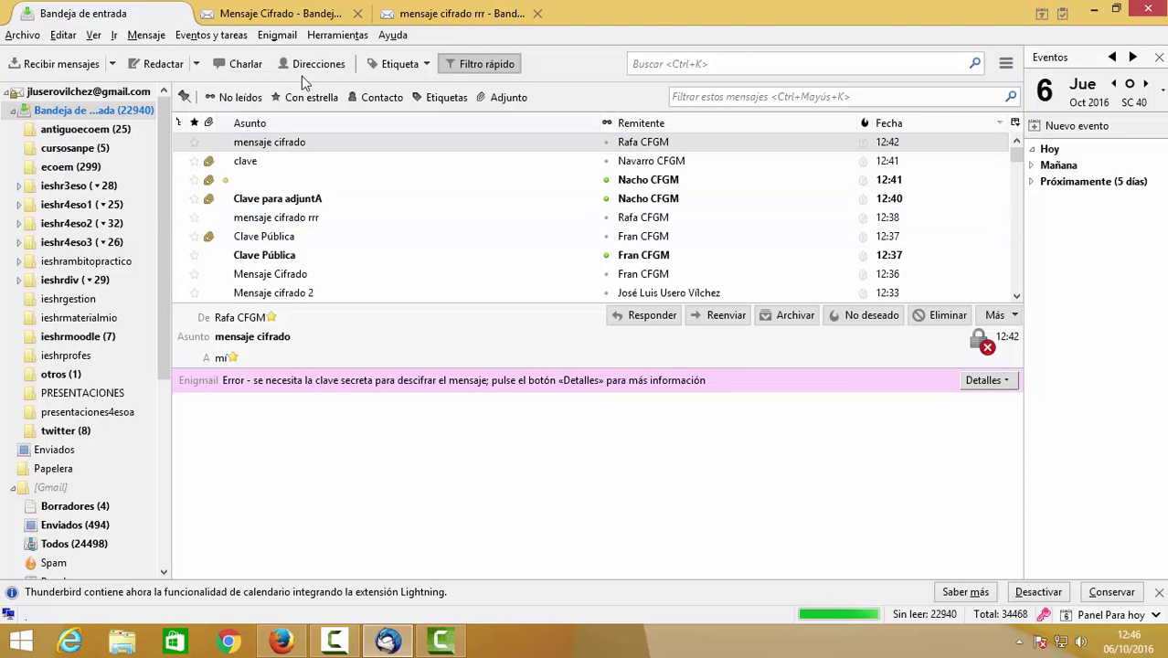
Import the contact's public key file 0xD0BFAB6A.asc into the Enigmail keyring.
{"action": "left_click", "coordinate": [293, 36]}
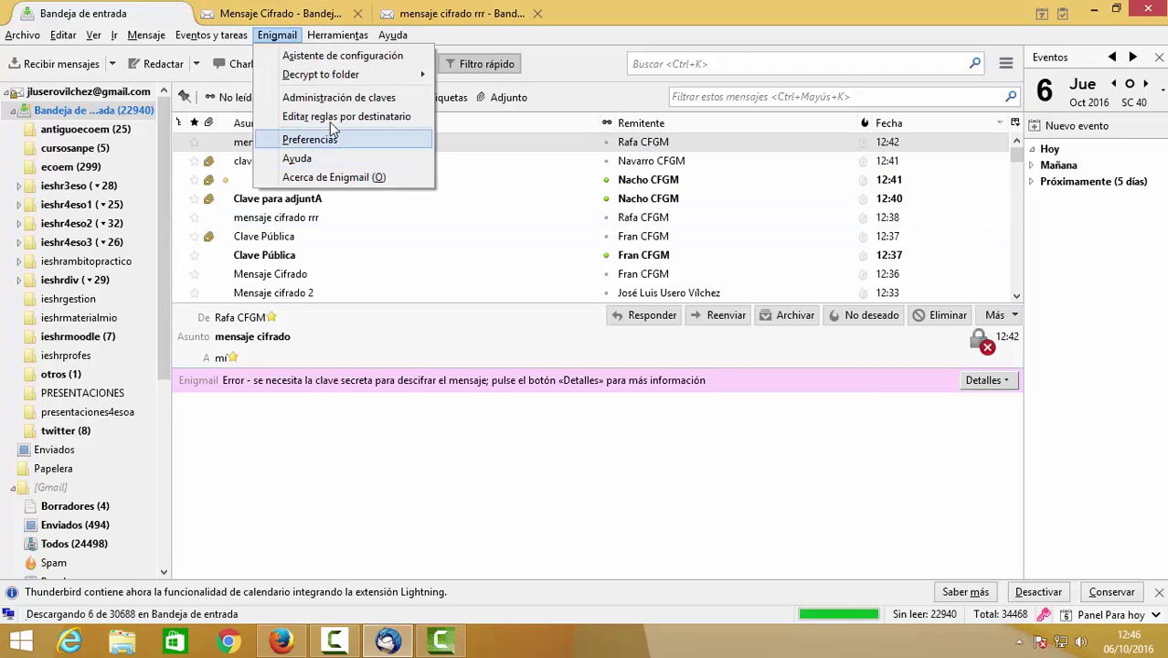
{"action": "left_click", "coordinate": [355, 97]}
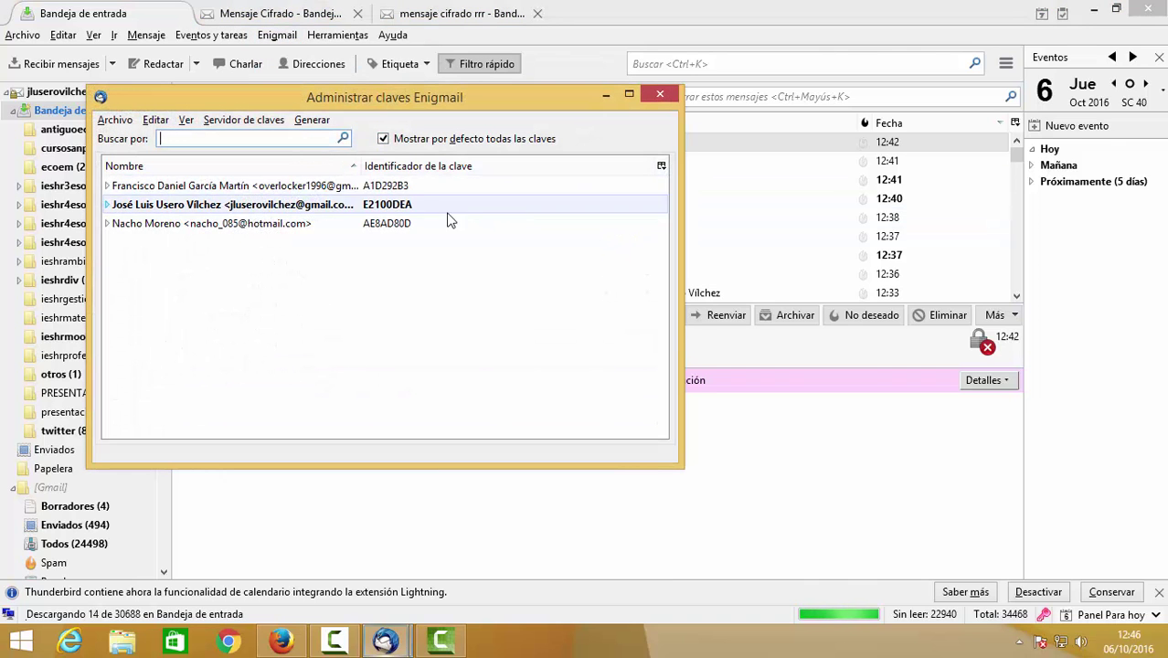
{"action": "left_click", "coordinate": [114, 120]}
{"action": "left_click", "coordinate": [135, 142]}
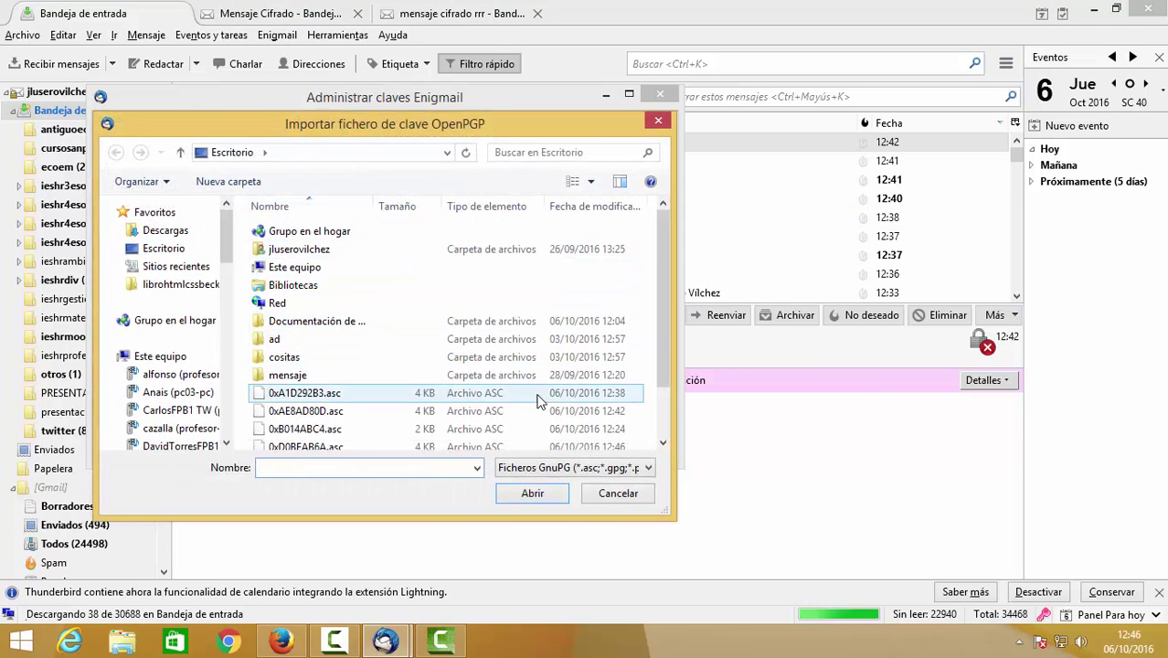
{"action": "double_click", "coordinate": [571, 447]}
{"action": "left_click", "coordinate": [358, 304]}
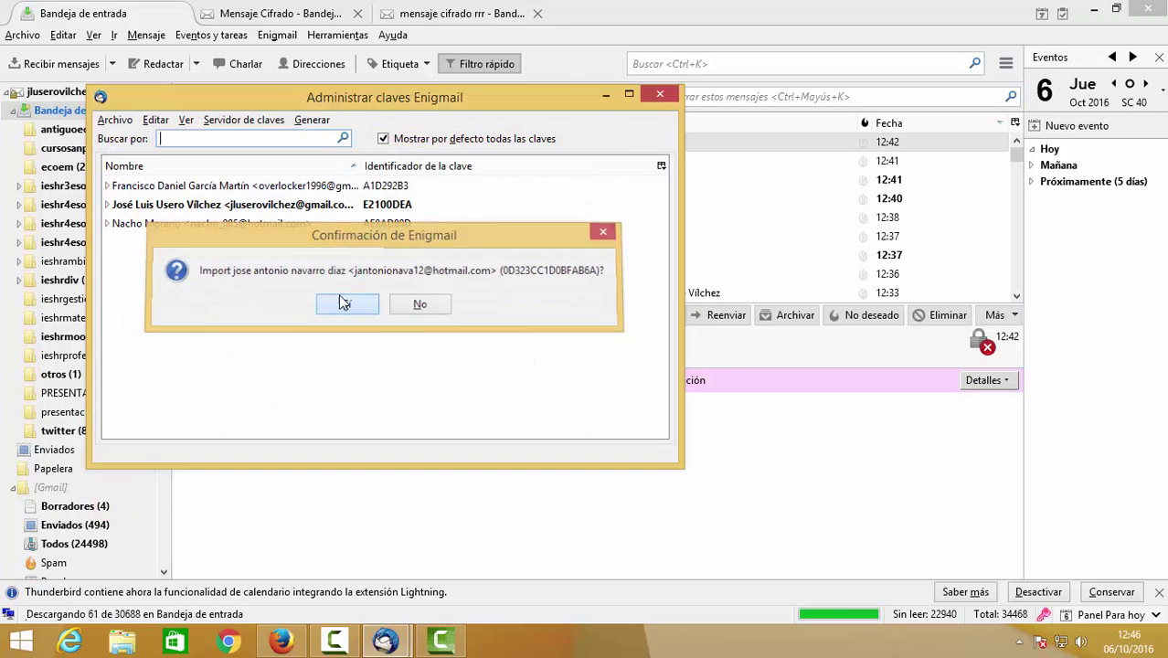
{"action": "left_click", "coordinate": [501, 362]}
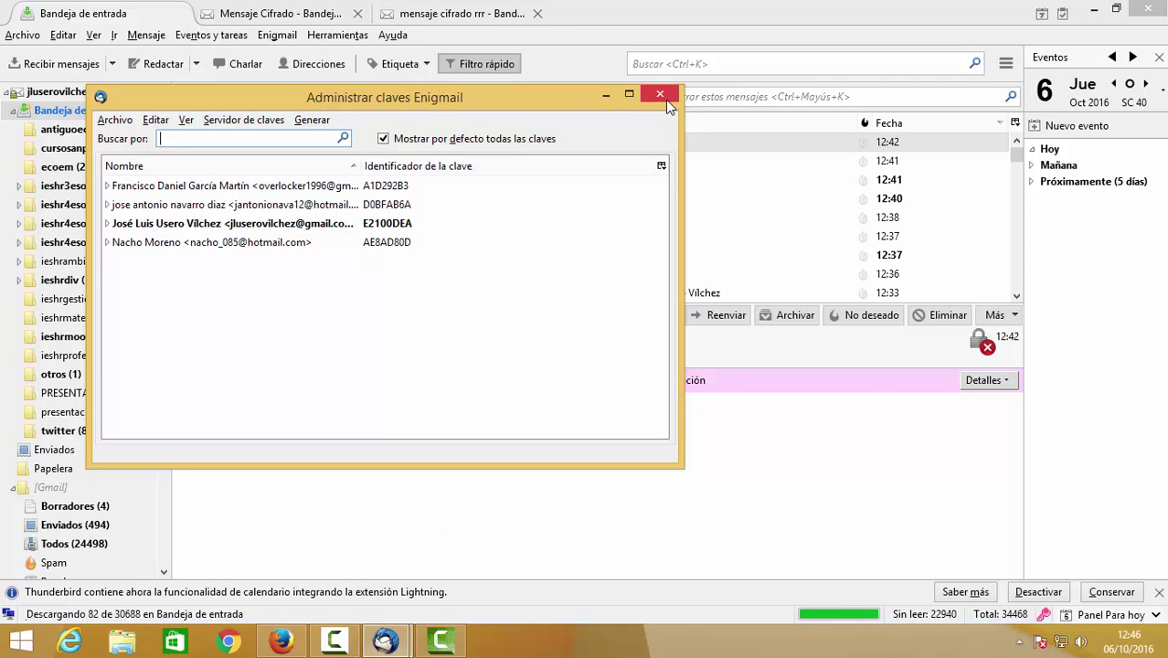
Check the imported key's user identities, then close the key manager.
{"action": "left_click", "coordinate": [107, 242]}
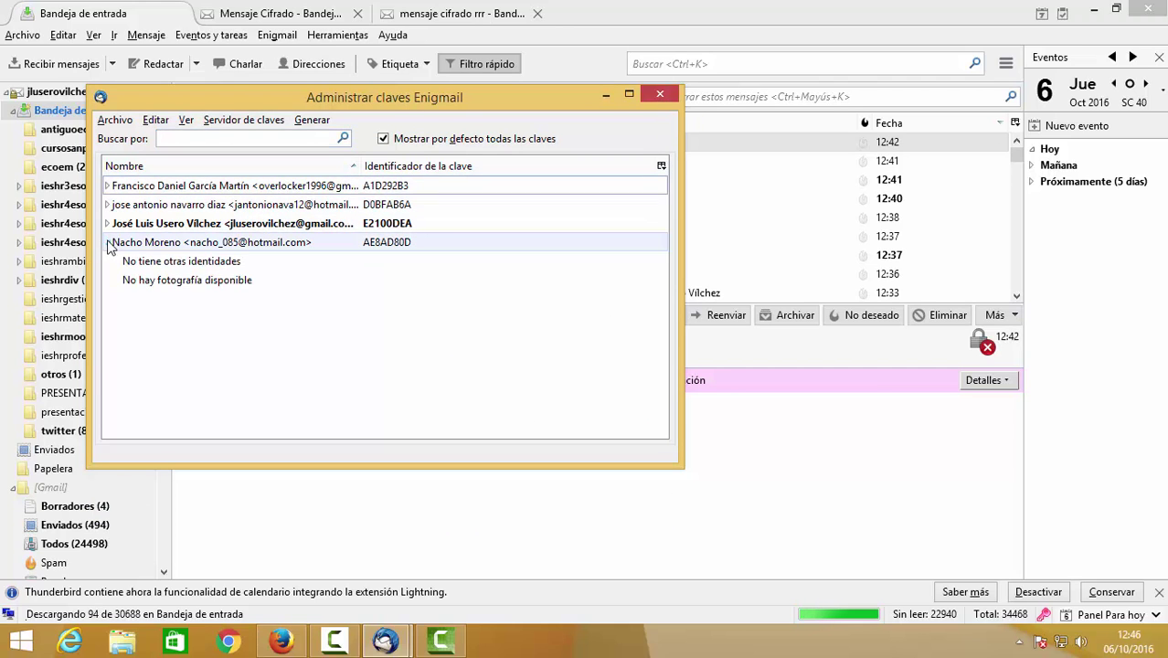
{"action": "right_click", "coordinate": [144, 243]}
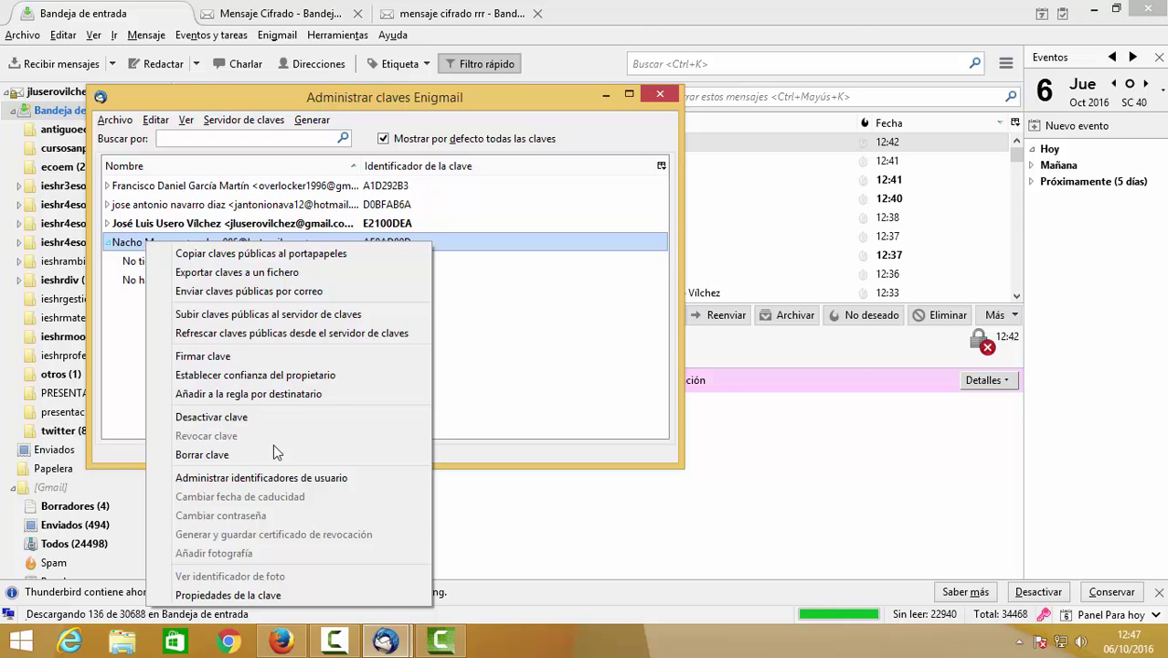
{"action": "left_click", "coordinate": [314, 476]}
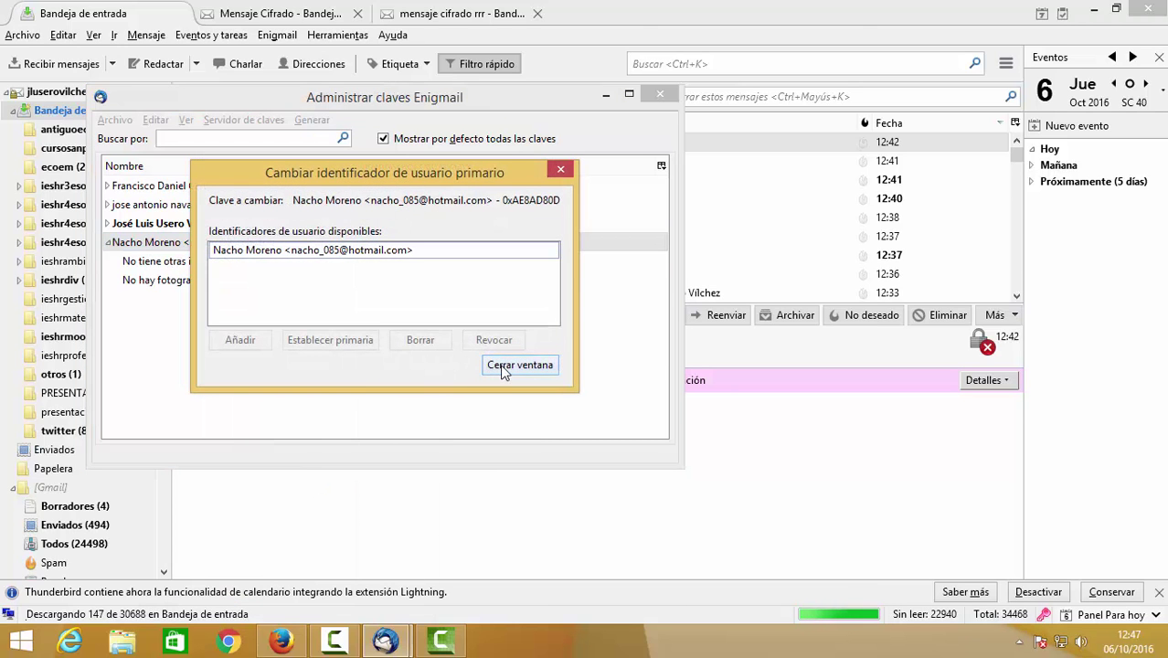
{"action": "left_click", "coordinate": [501, 366]}
{"action": "left_click", "coordinate": [652, 94]}
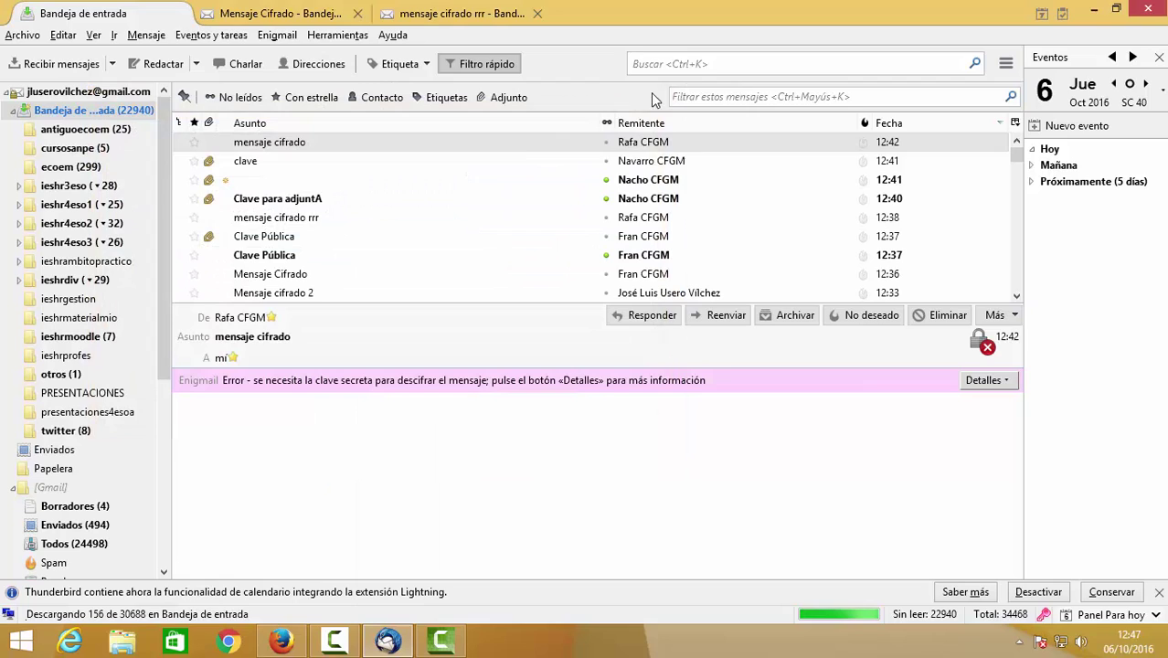
{"action": "left_click", "coordinate": [291, 146]}
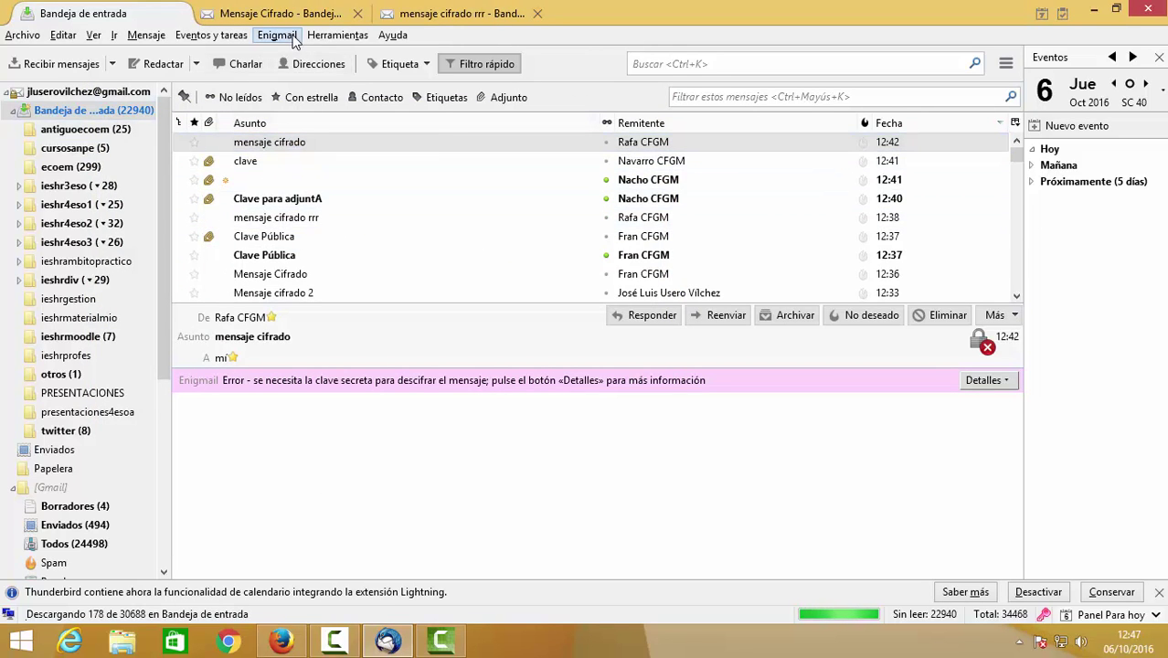
{"action": "left_click", "coordinate": [276, 35]}
{"action": "left_click", "coordinate": [330, 139]}
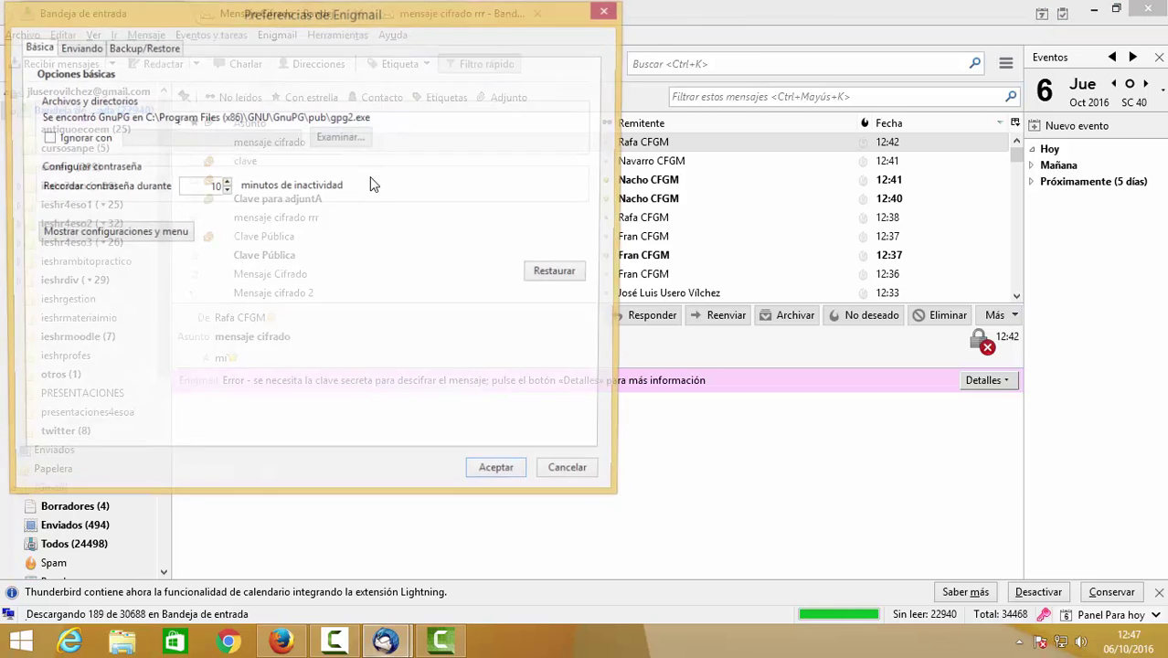
{"action": "left_click", "coordinate": [574, 475]}
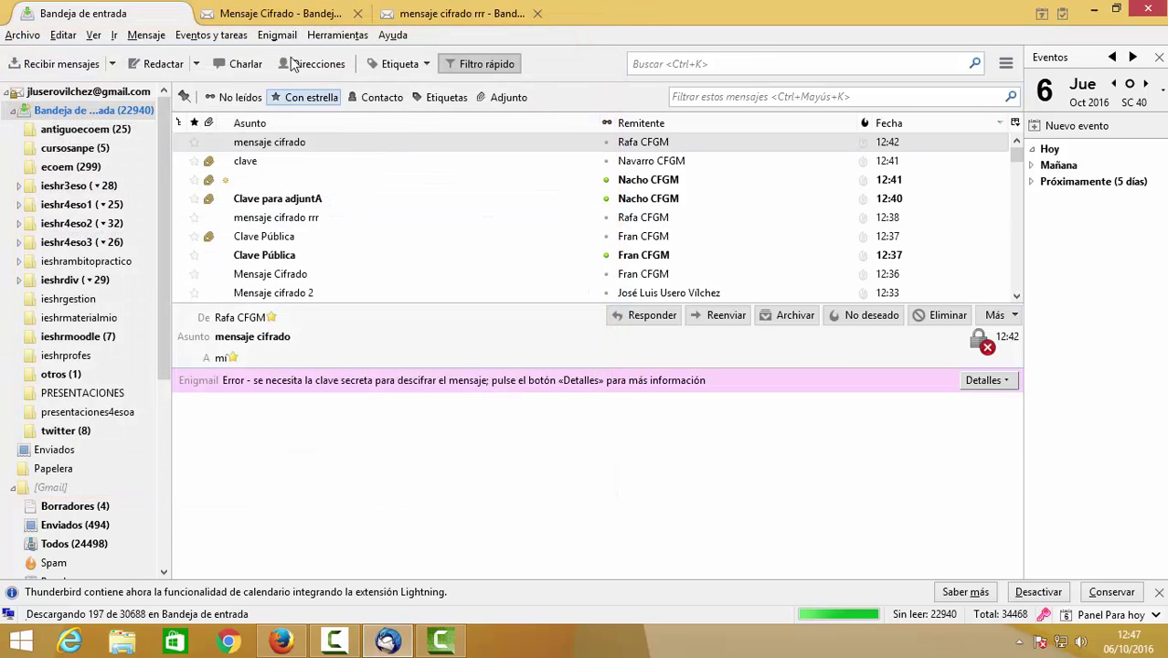
{"action": "left_click", "coordinate": [277, 35]}
{"action": "left_click", "coordinate": [320, 117]}
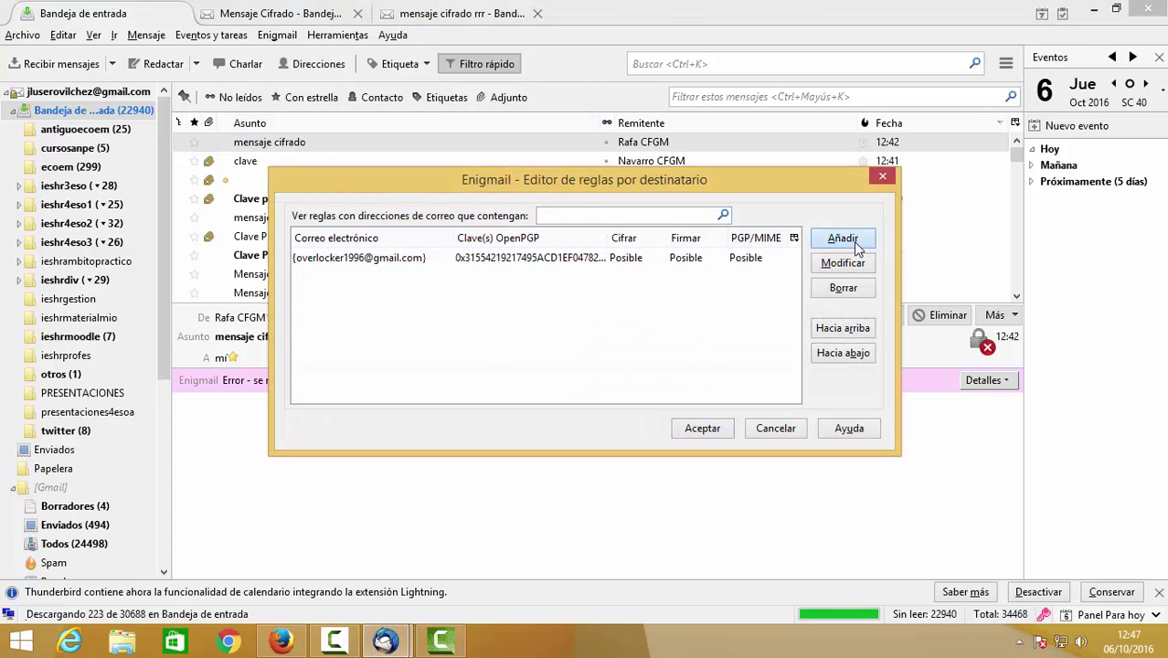
{"action": "left_click", "coordinate": [843, 240]}
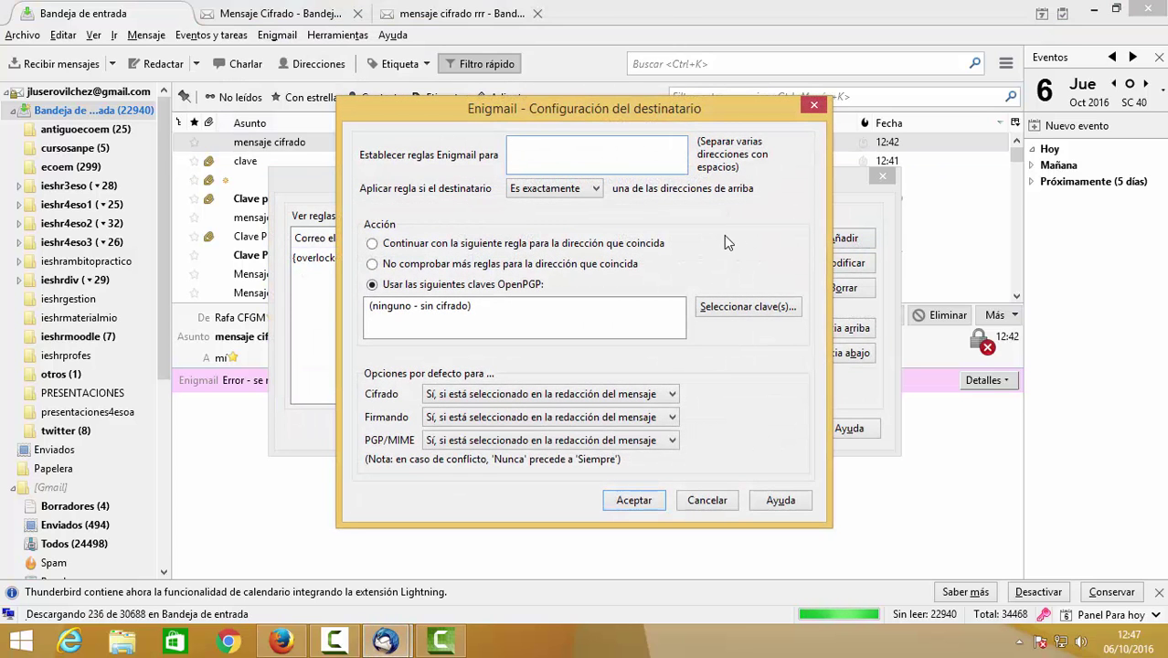
{"action": "left_click", "coordinate": [719, 499]}
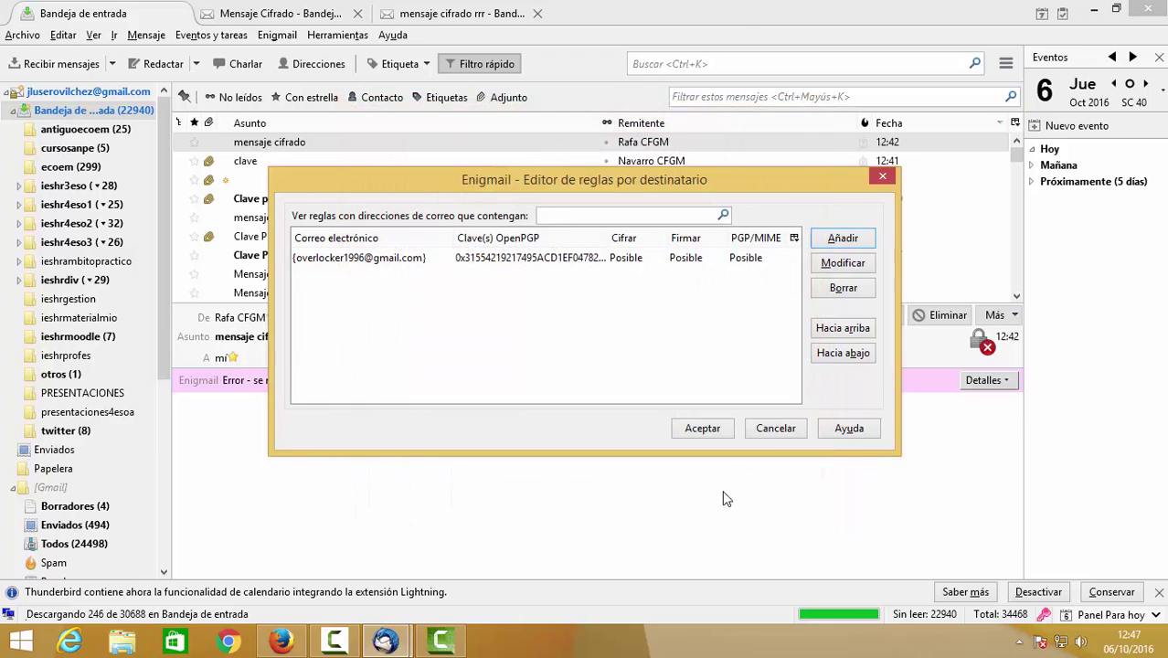
{"action": "left_click", "coordinate": [775, 428]}
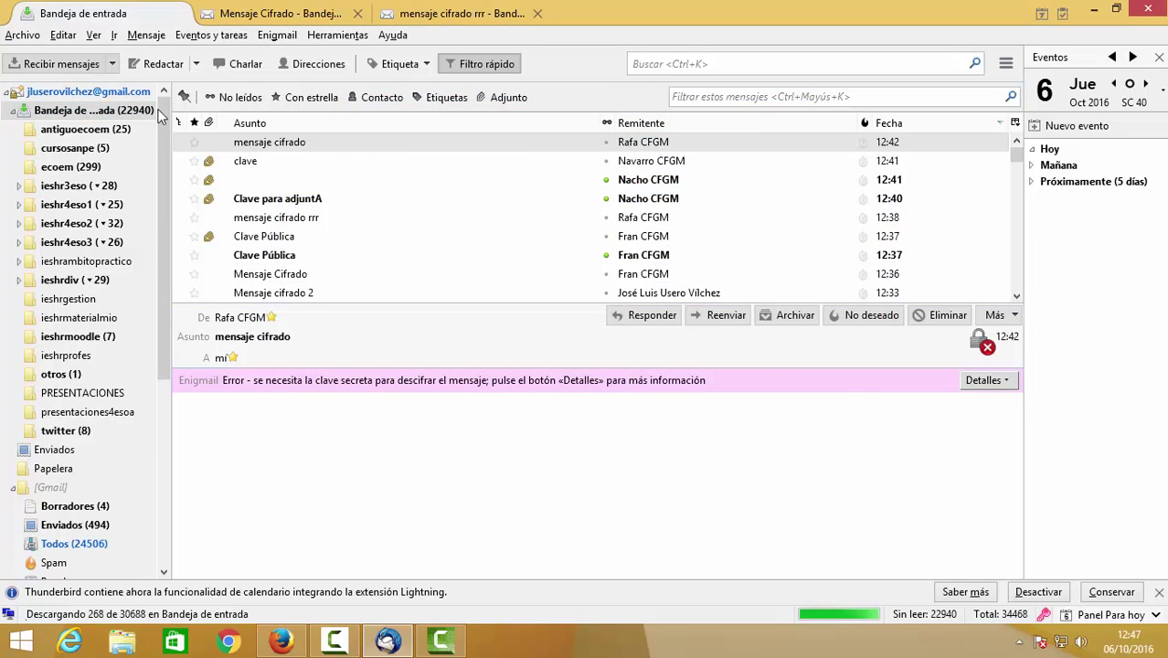
Browse the messages 'mensaje cifrado rrr', 'clave', 'mensaje cifrado' and 'Clave para adjuntA'.
{"action": "left_click", "coordinate": [388, 219]}
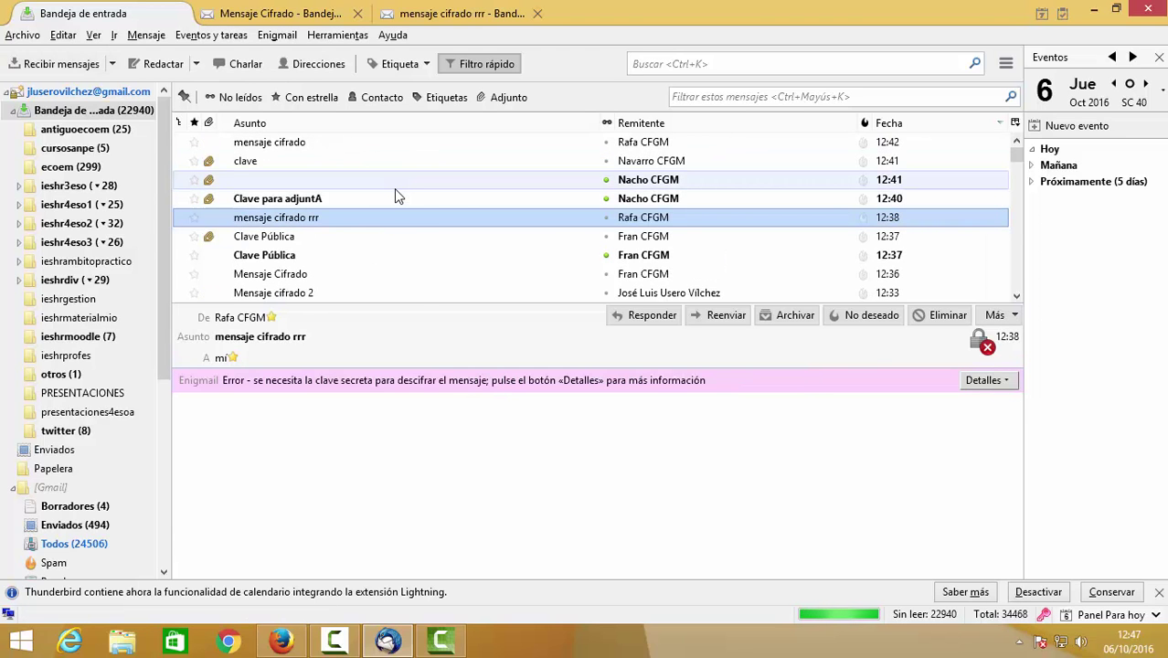
{"action": "left_click", "coordinate": [378, 165]}
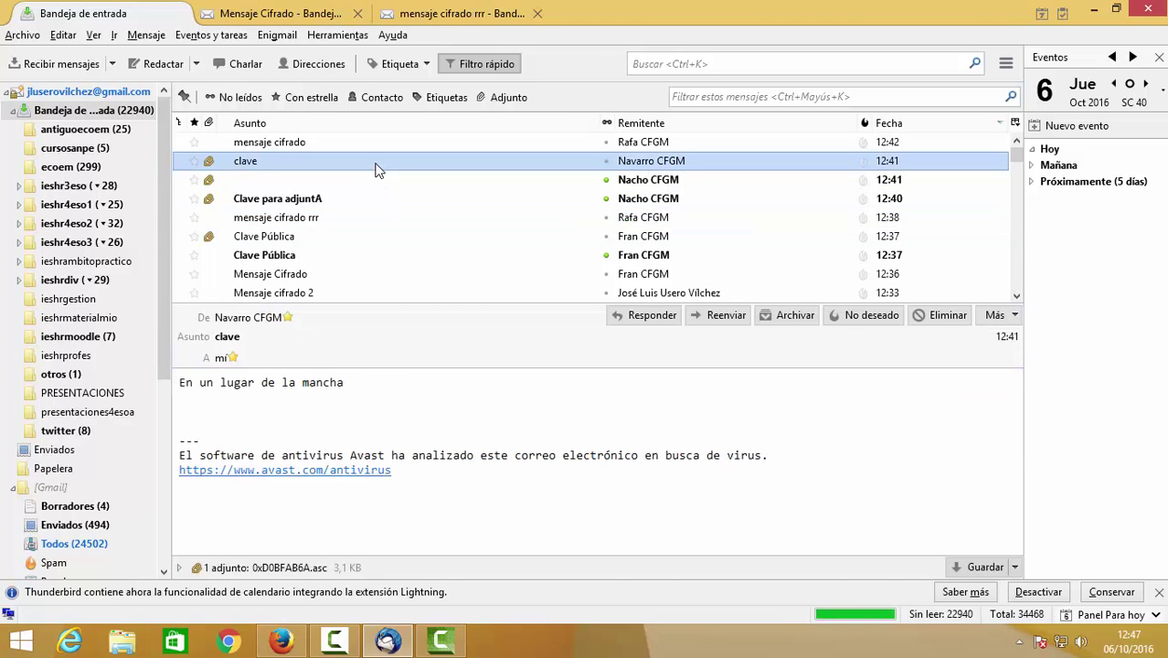
{"action": "left_click", "coordinate": [379, 143]}
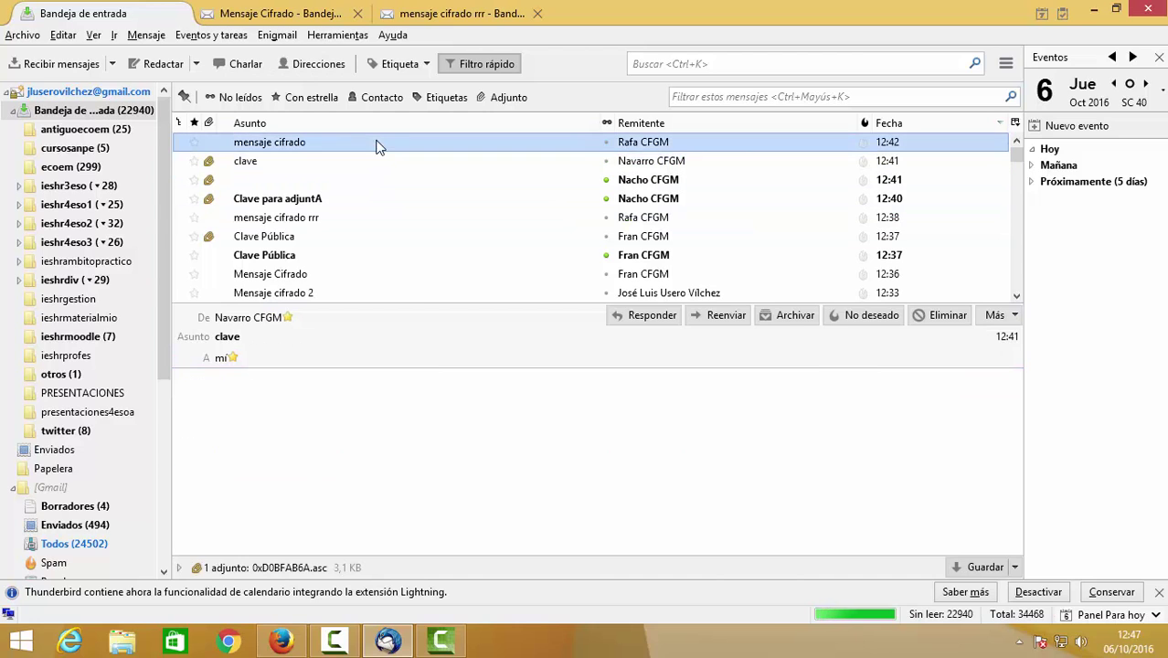
{"action": "left_click", "coordinate": [354, 200]}
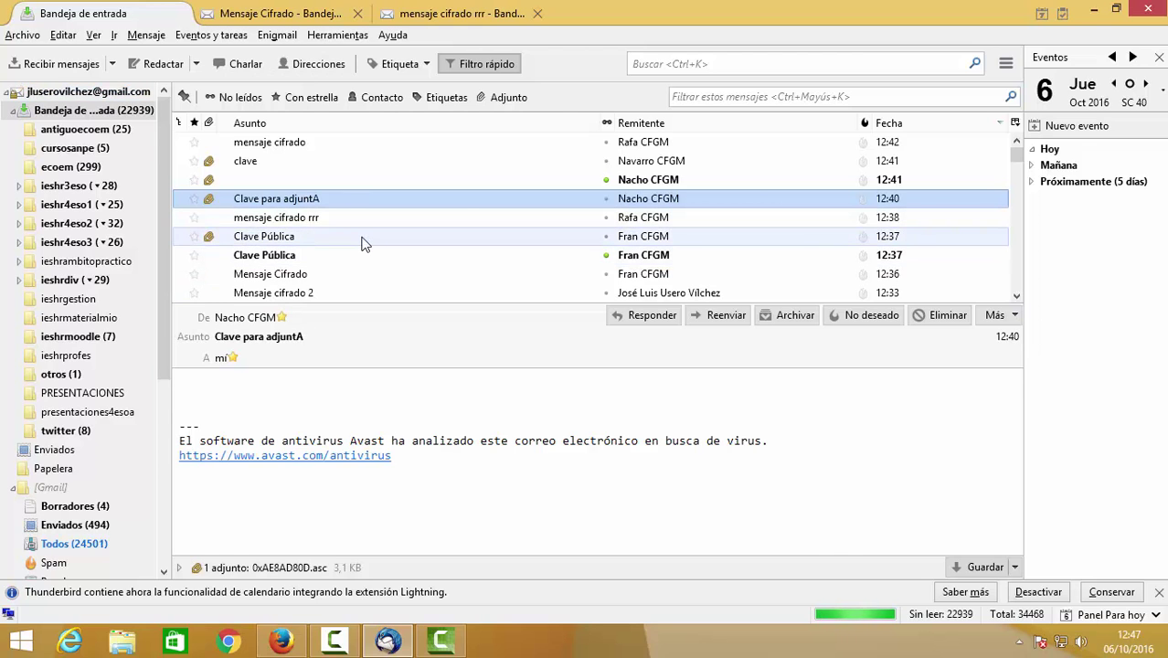
{"action": "left_click", "coordinate": [374, 145]}
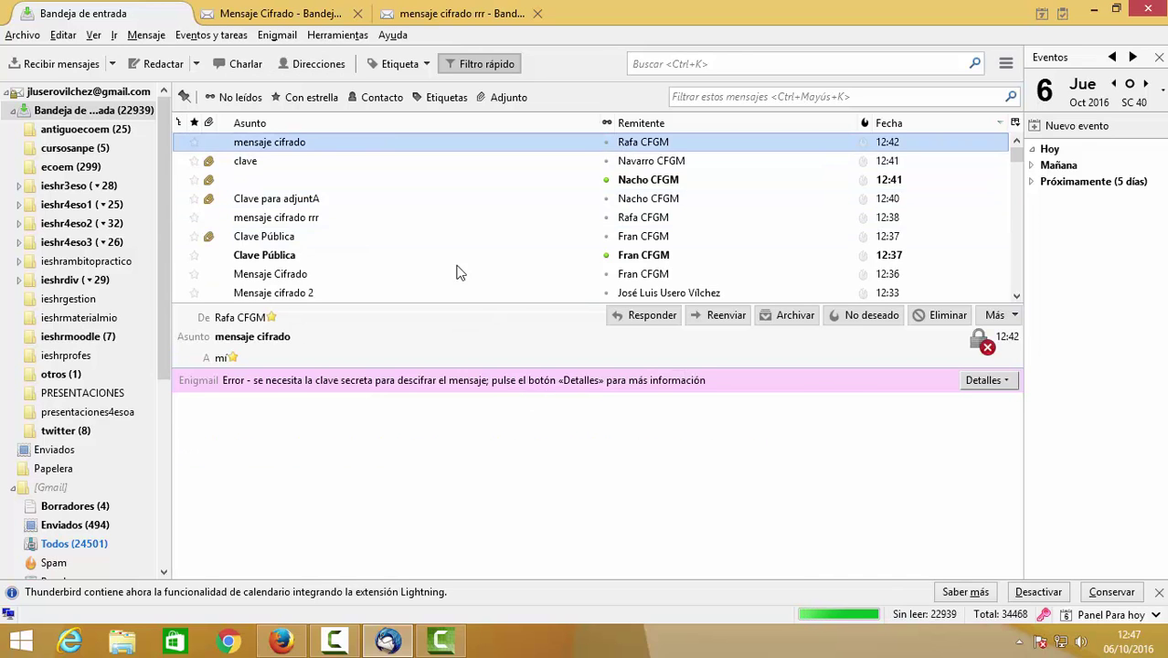
{"action": "left_click", "coordinate": [396, 165]}
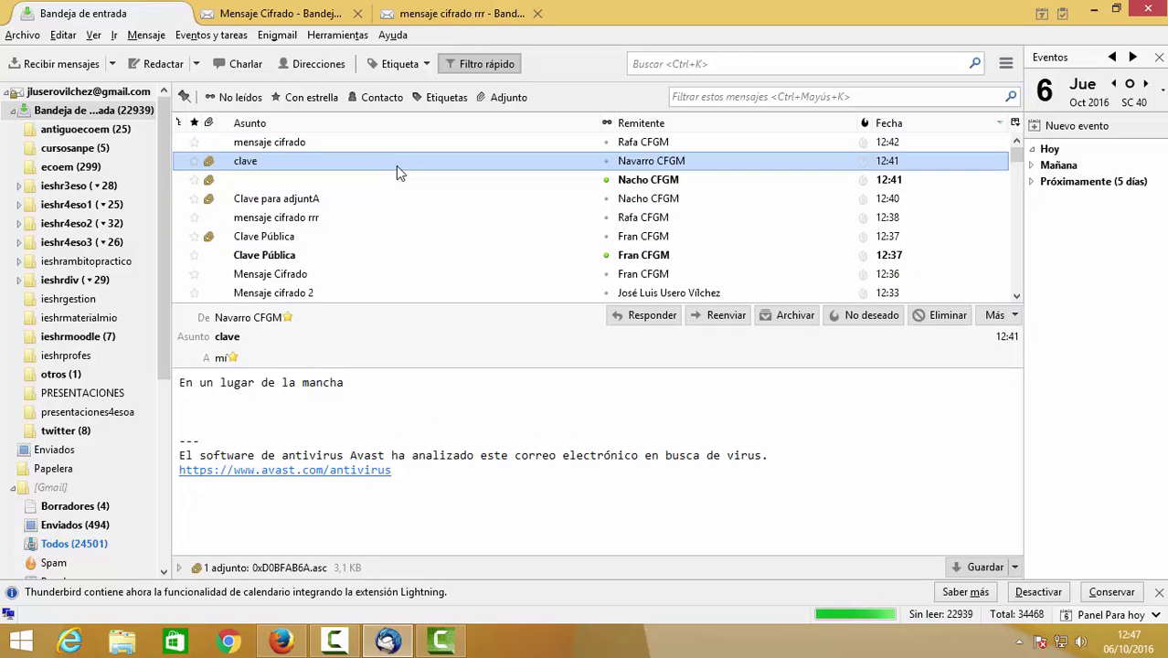
Repair the subject-less PGP/MIME message from Nacho CFGM and show its two attachments.
{"action": "left_click", "coordinate": [392, 179]}
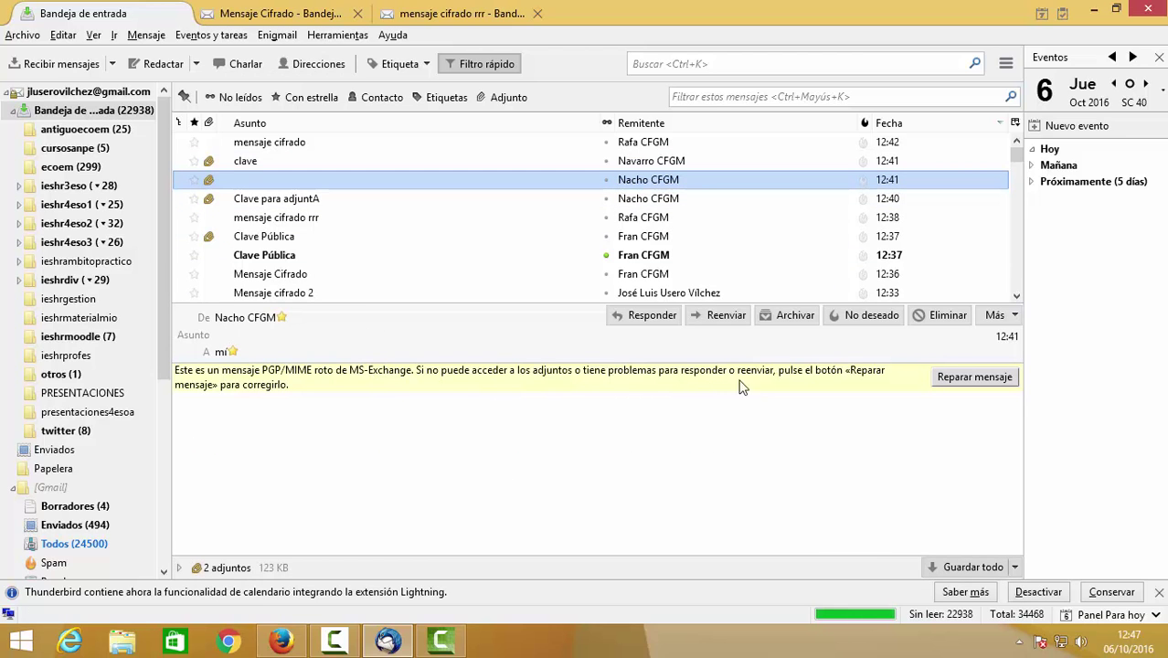
{"action": "left_click", "coordinate": [945, 378]}
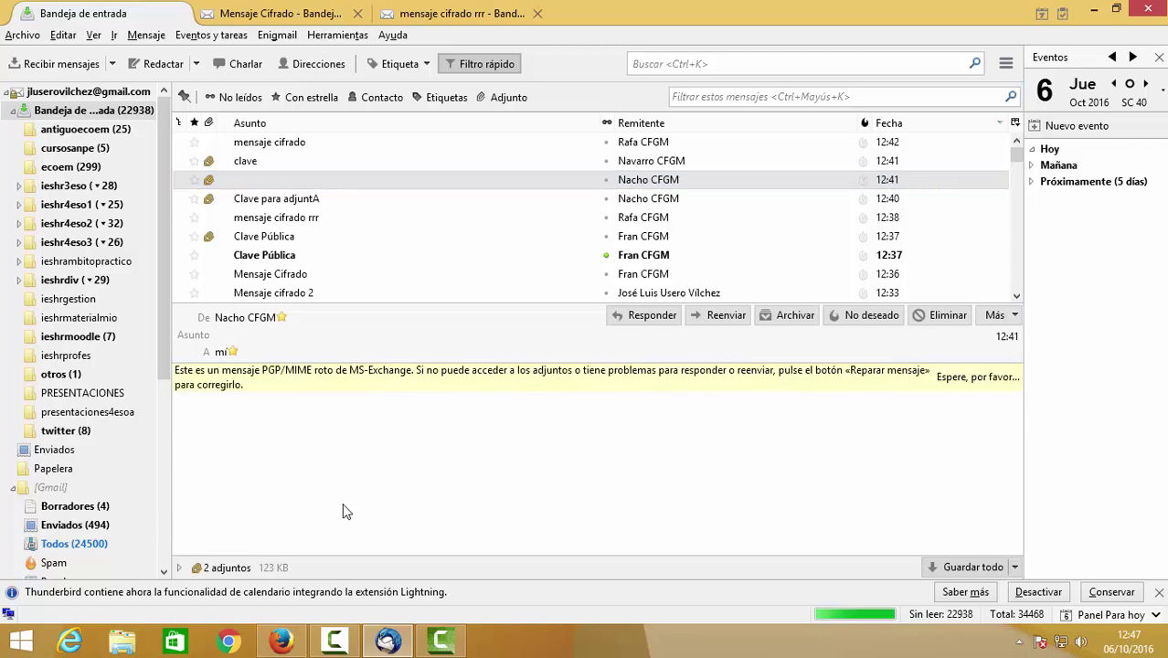
{"action": "left_click", "coordinate": [221, 567]}
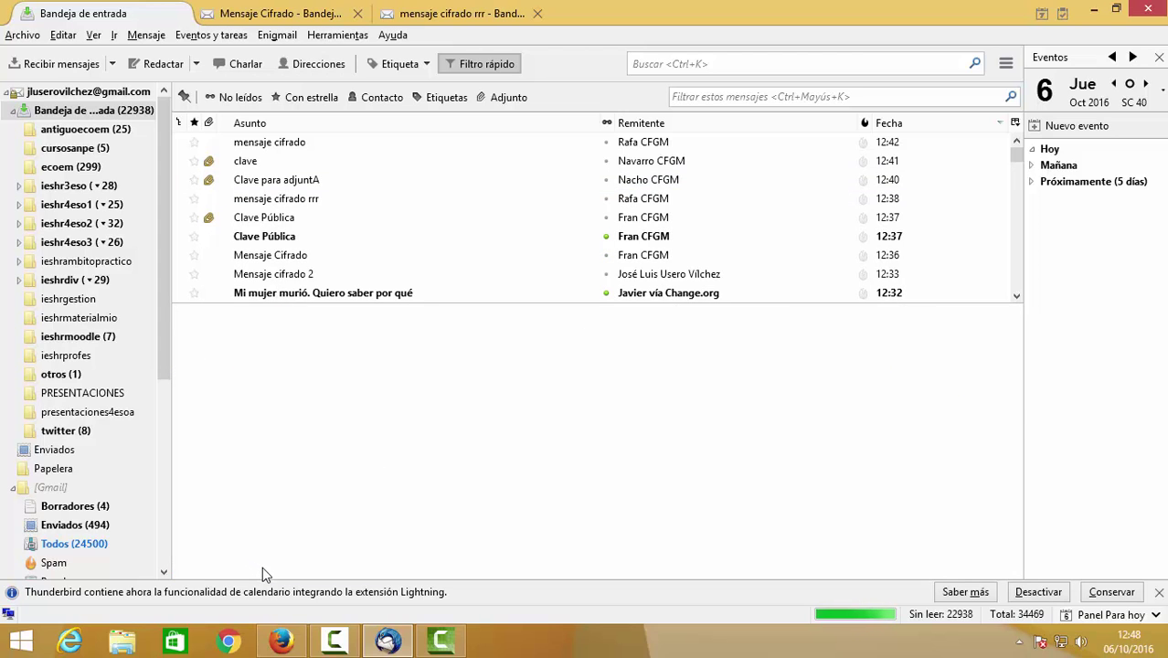
Open the unread 'Clave Pública' message and view its Enigmail security information.
{"action": "left_click", "coordinate": [489, 198]}
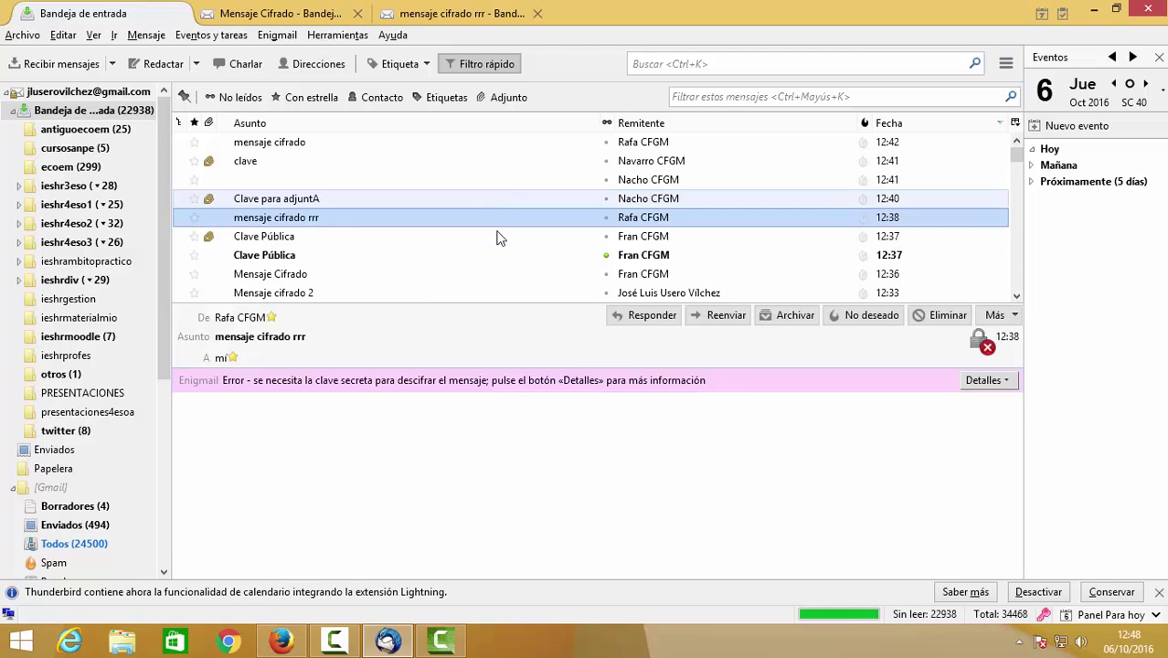
{"action": "left_click", "coordinate": [498, 239]}
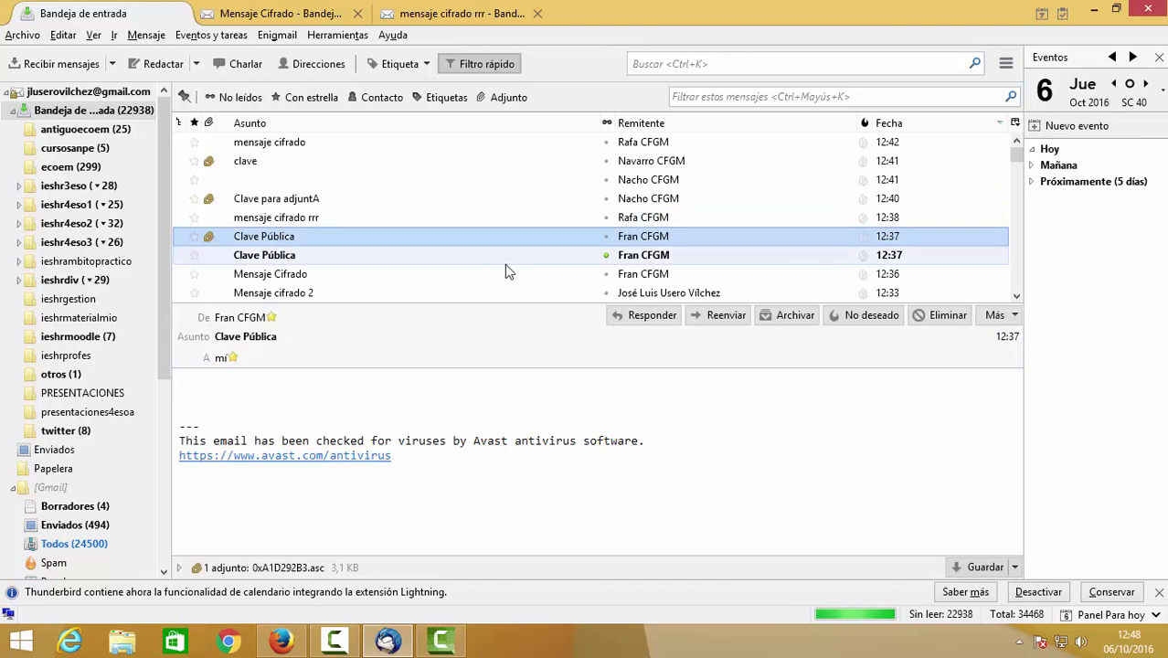
{"action": "left_click", "coordinate": [504, 263]}
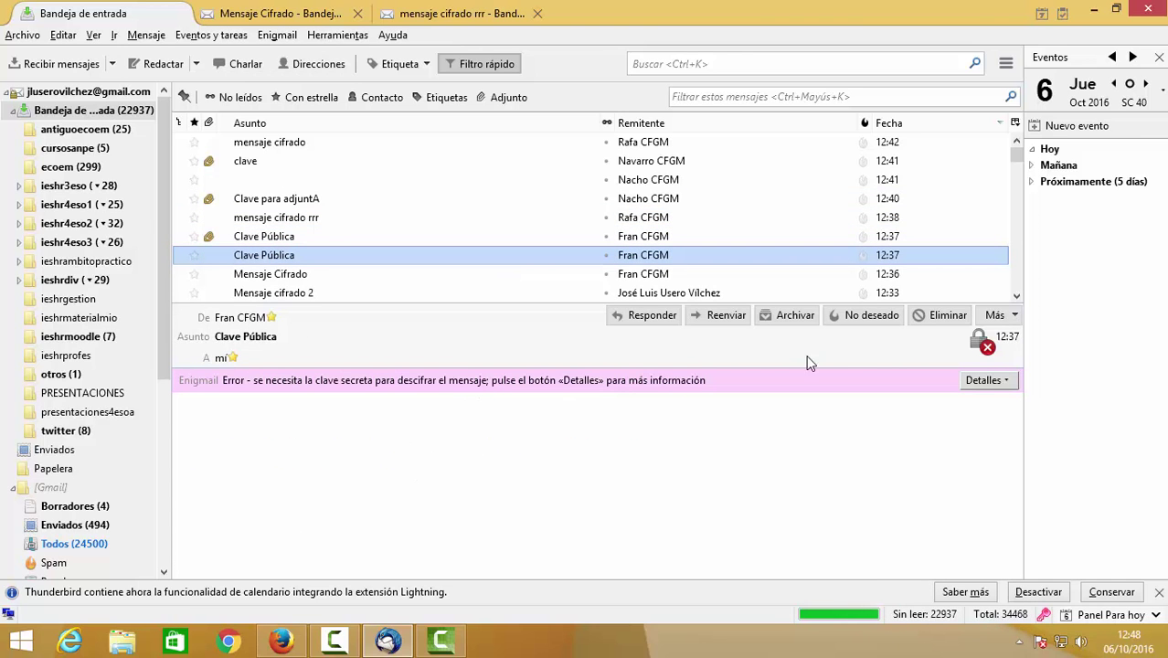
{"action": "left_click", "coordinate": [965, 384]}
{"action": "left_click", "coordinate": [959, 400]}
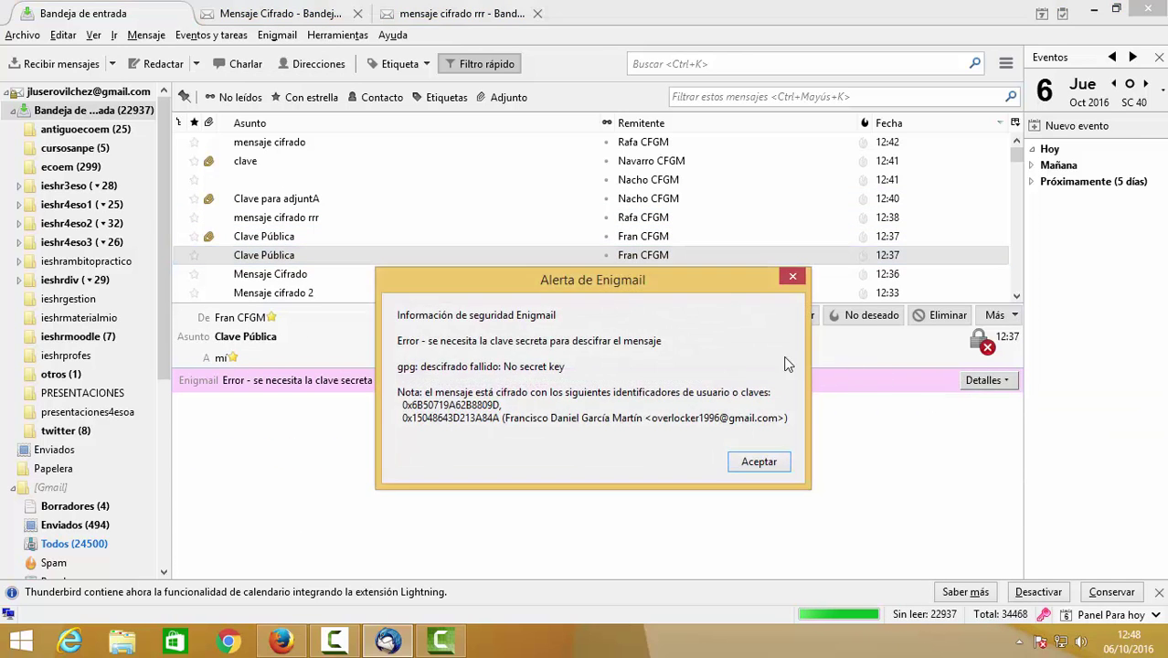
{"action": "left_click", "coordinate": [759, 462]}
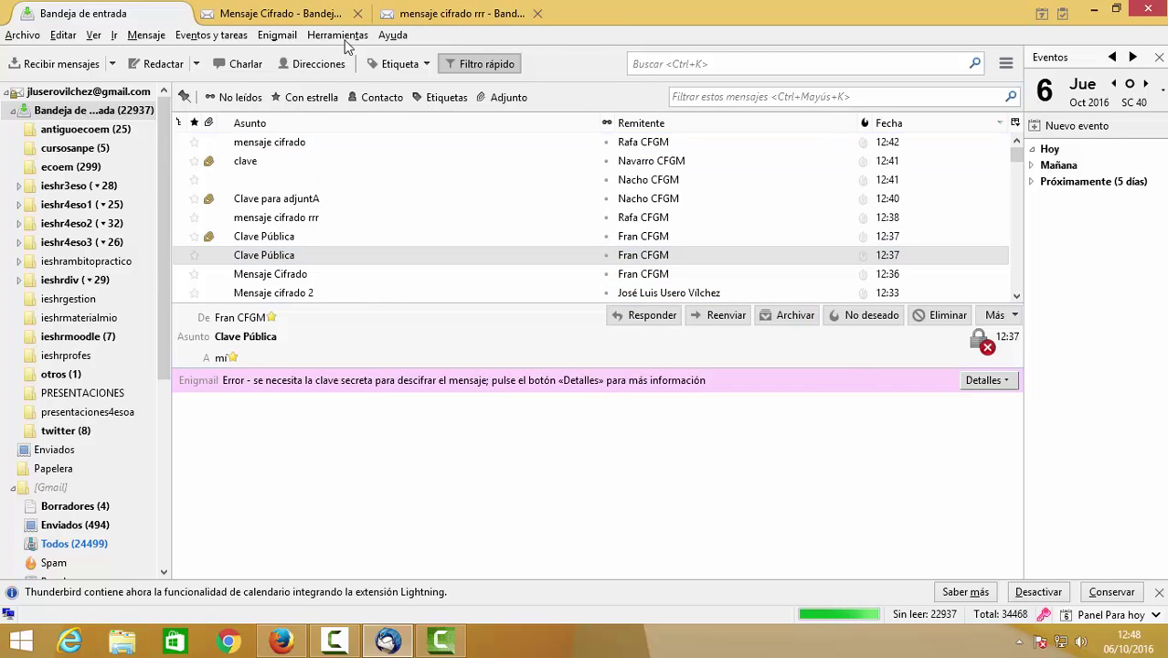
{"action": "left_click", "coordinate": [331, 35]}
{"action": "mouse_move", "coordinate": [277, 34]}
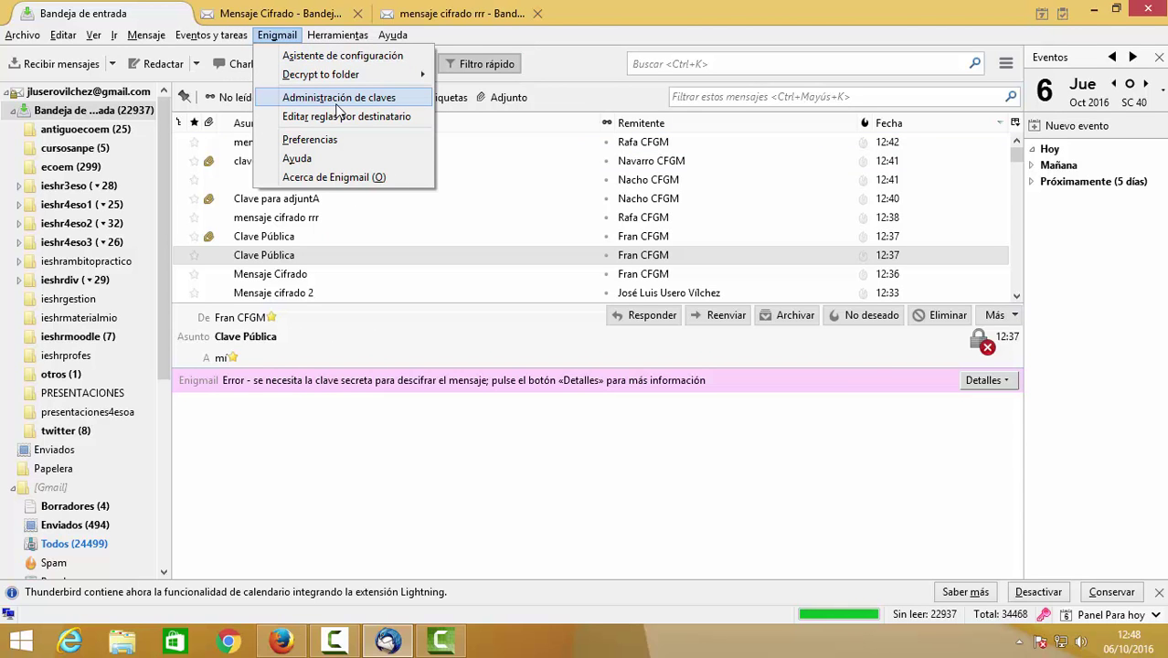
Reopen the contact's per-recipient rule with key 0xA1D292B3, confirm it unchanged, and close the editor.
{"action": "left_click", "coordinate": [350, 118]}
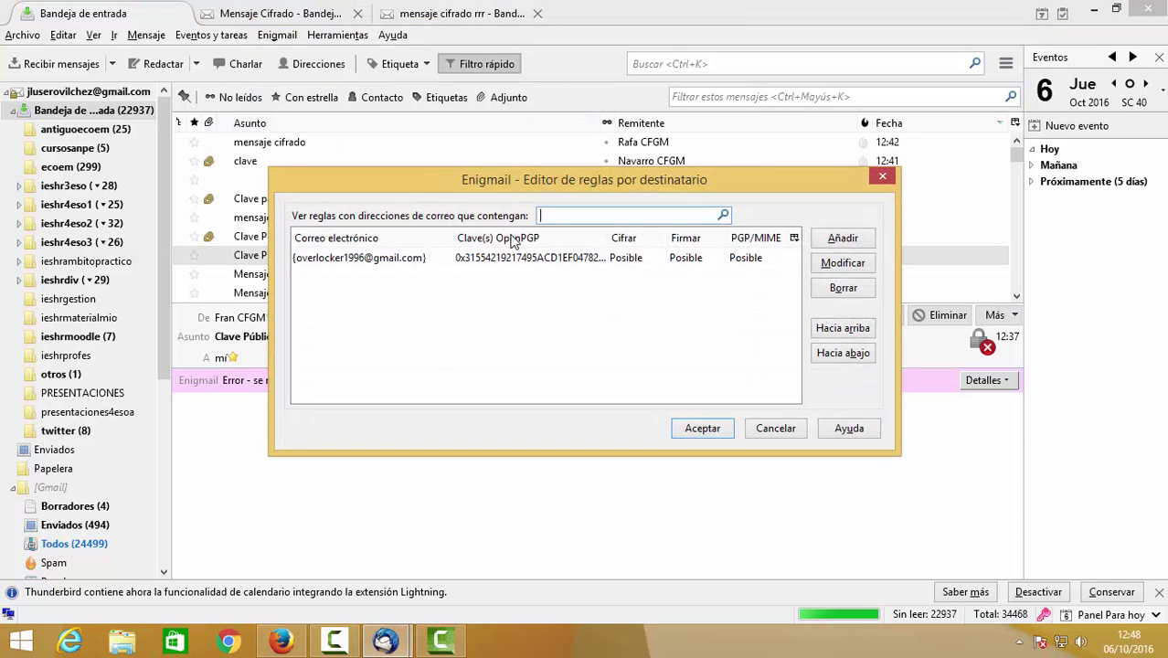
{"action": "left_click", "coordinate": [644, 262]}
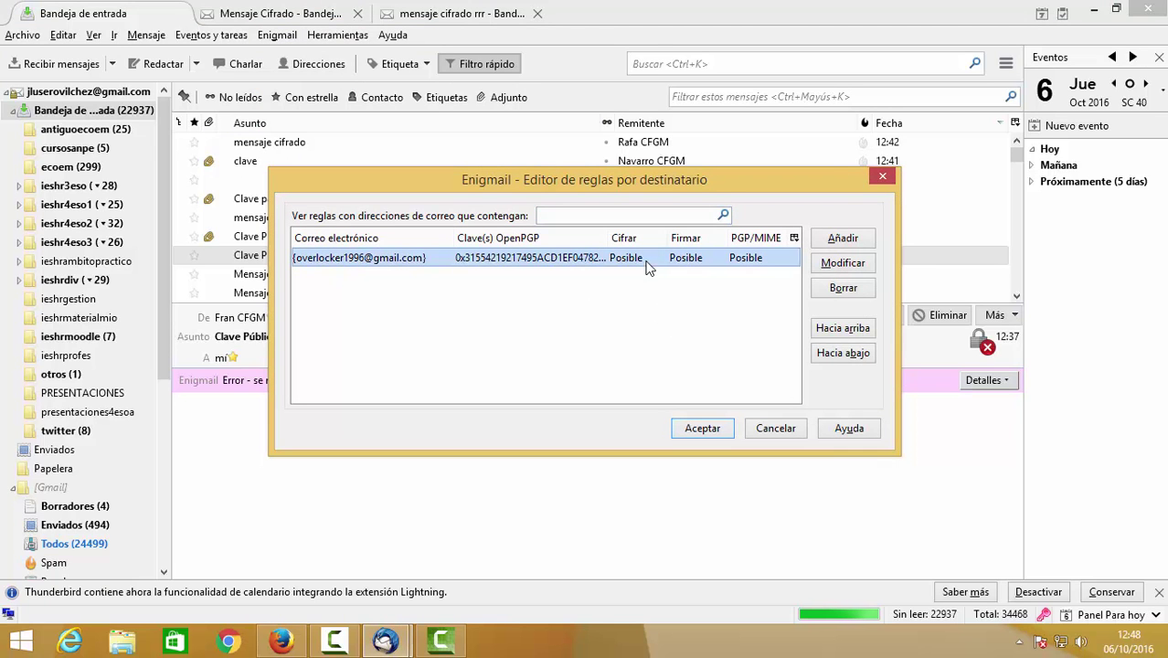
{"action": "left_click", "coordinate": [829, 263]}
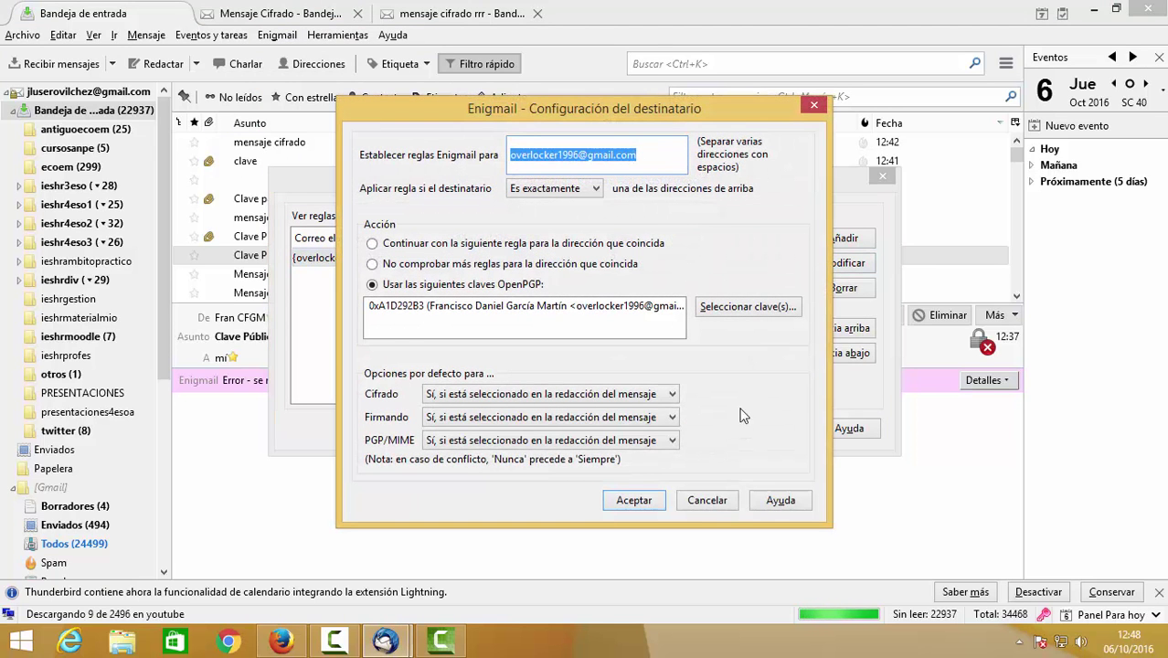
{"action": "left_click", "coordinate": [634, 501]}
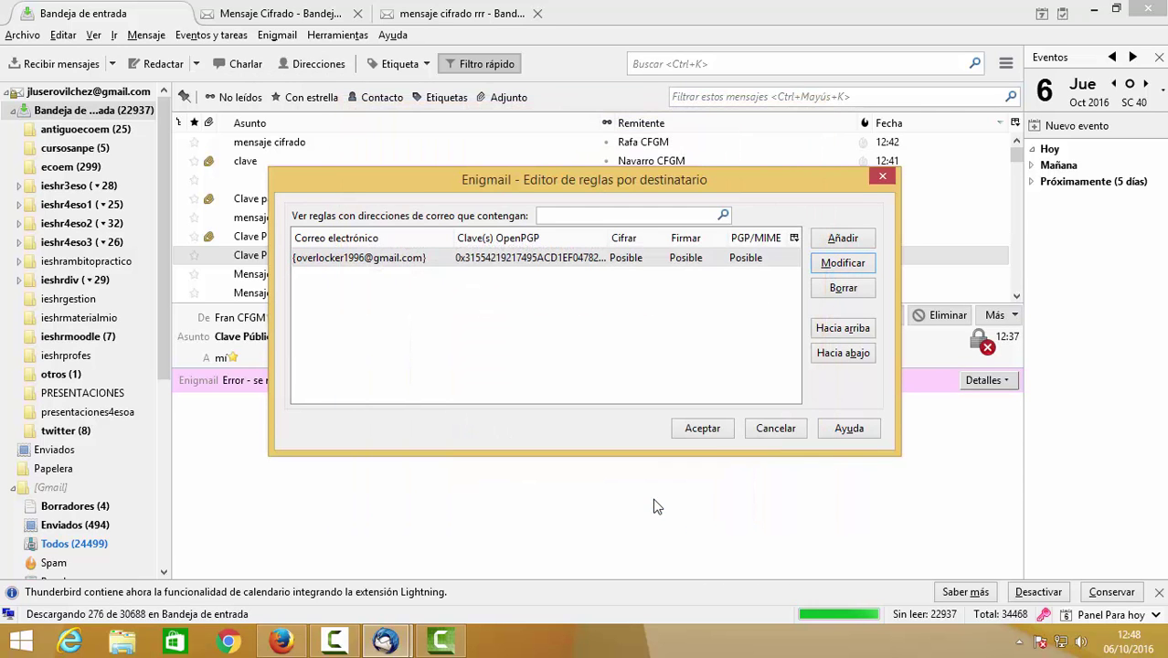
{"action": "left_click", "coordinate": [702, 429]}
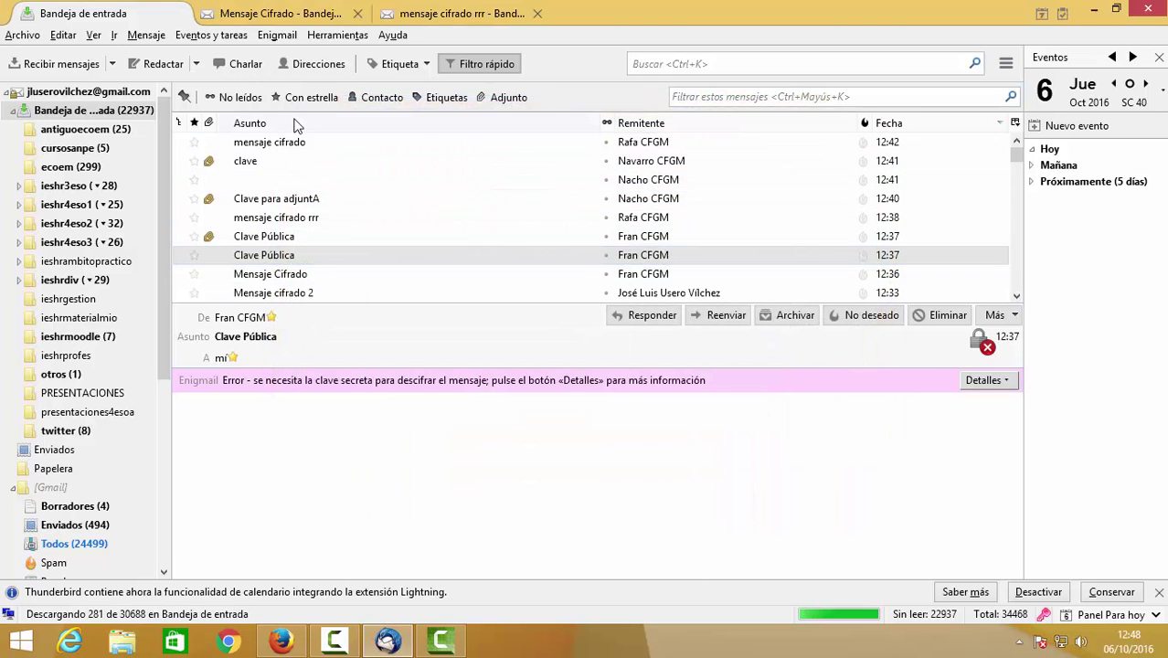